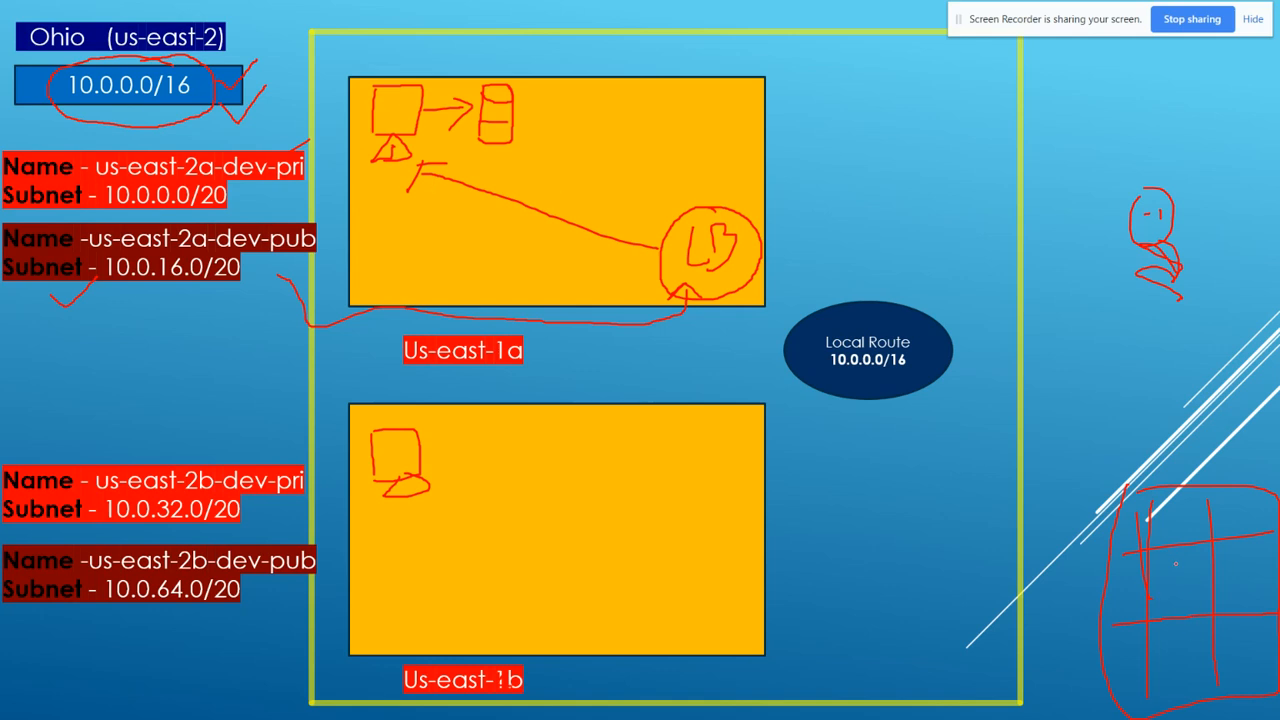
# Sketch a small figure inside the hand-drawn grid and add a check mark at the corner of the Us-east-1a box.
pyautogui.moveTo(1174, 559); pyautogui.dragTo(1190, 608)
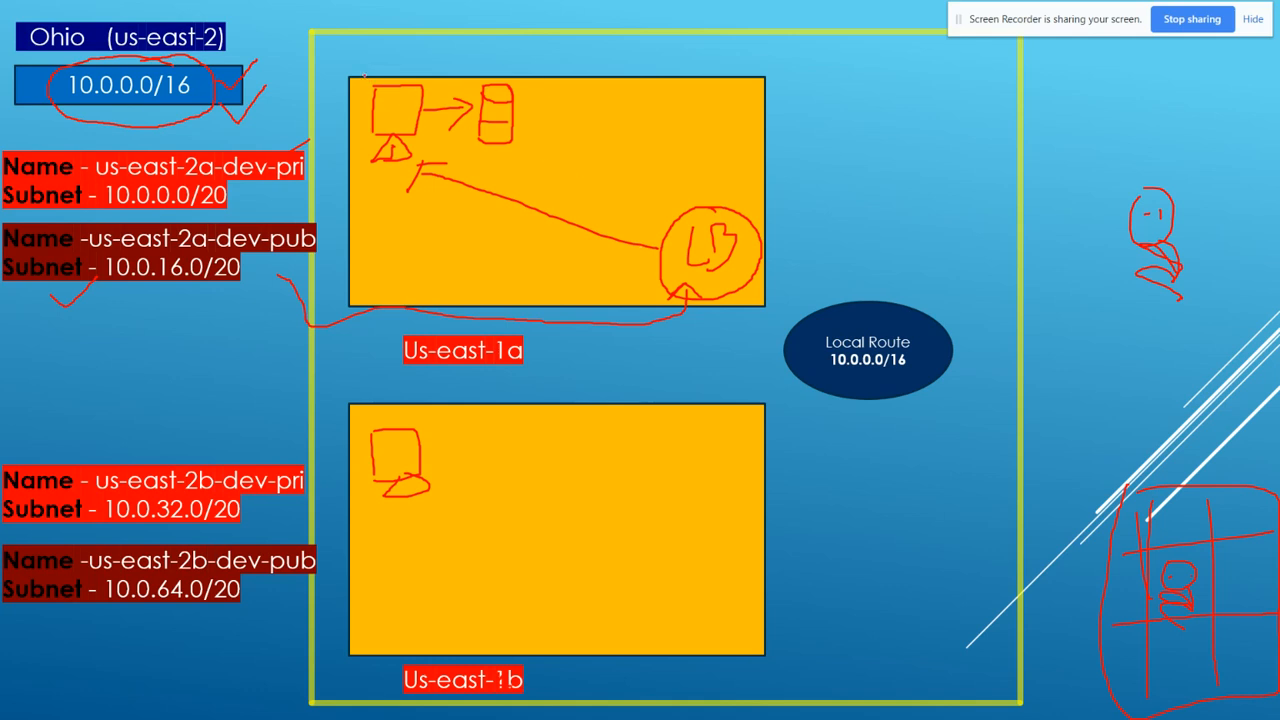
pyautogui.moveTo(355, 68); pyautogui.dragTo(385, 58)
# Switch to the AWS VPC console in Chrome and open the EC2 console in a new browser tab.
pyautogui.hotkey('alt', 'Tab')
pyautogui.hotkey('alt', 'Tab')
pyautogui.hotkey('alt', 'Tab')
pyautogui.hotkey('alt', 'Tab')
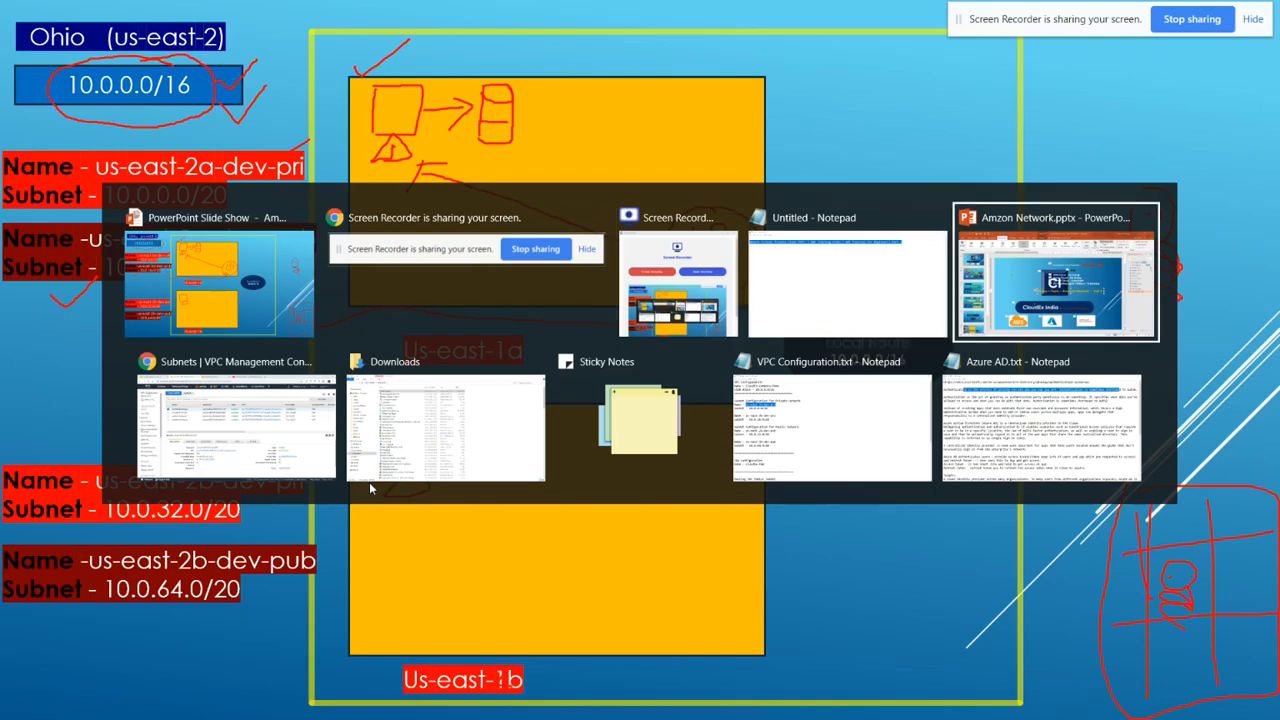
pyautogui.hotkey('alt', 'Tab')
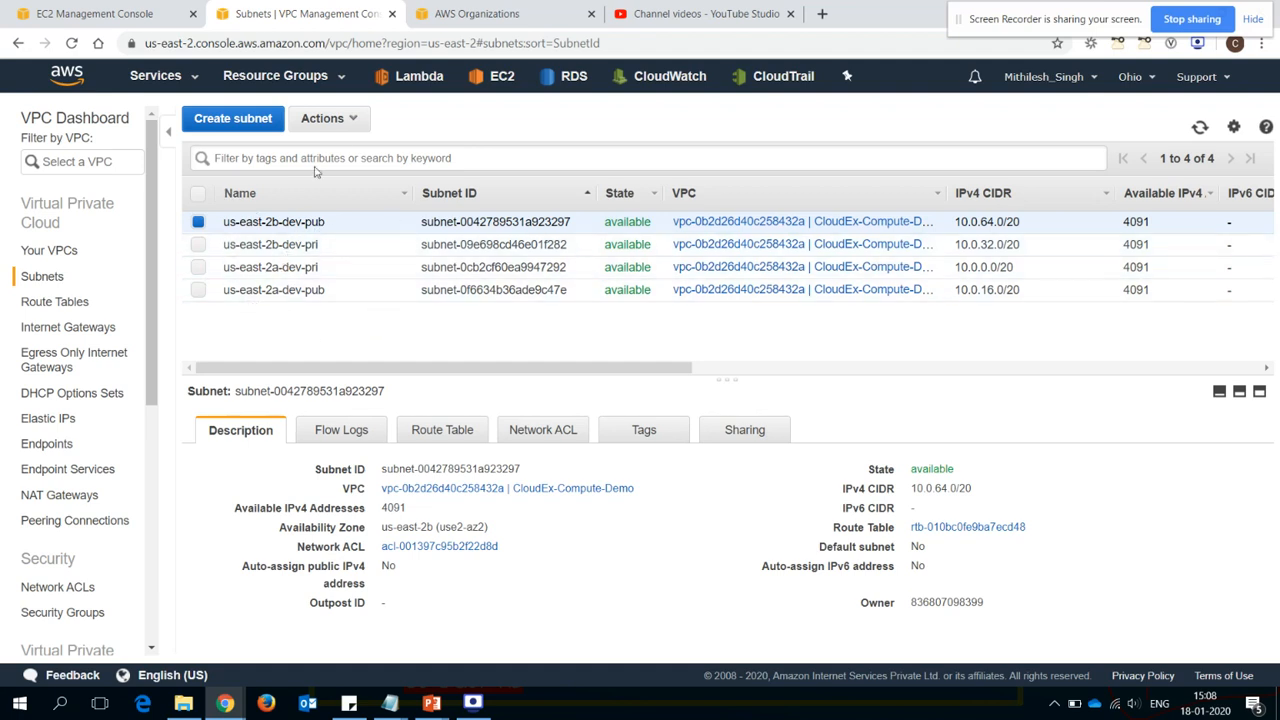
pyautogui.rightClick(498, 83)
pyautogui.click(550, 90)
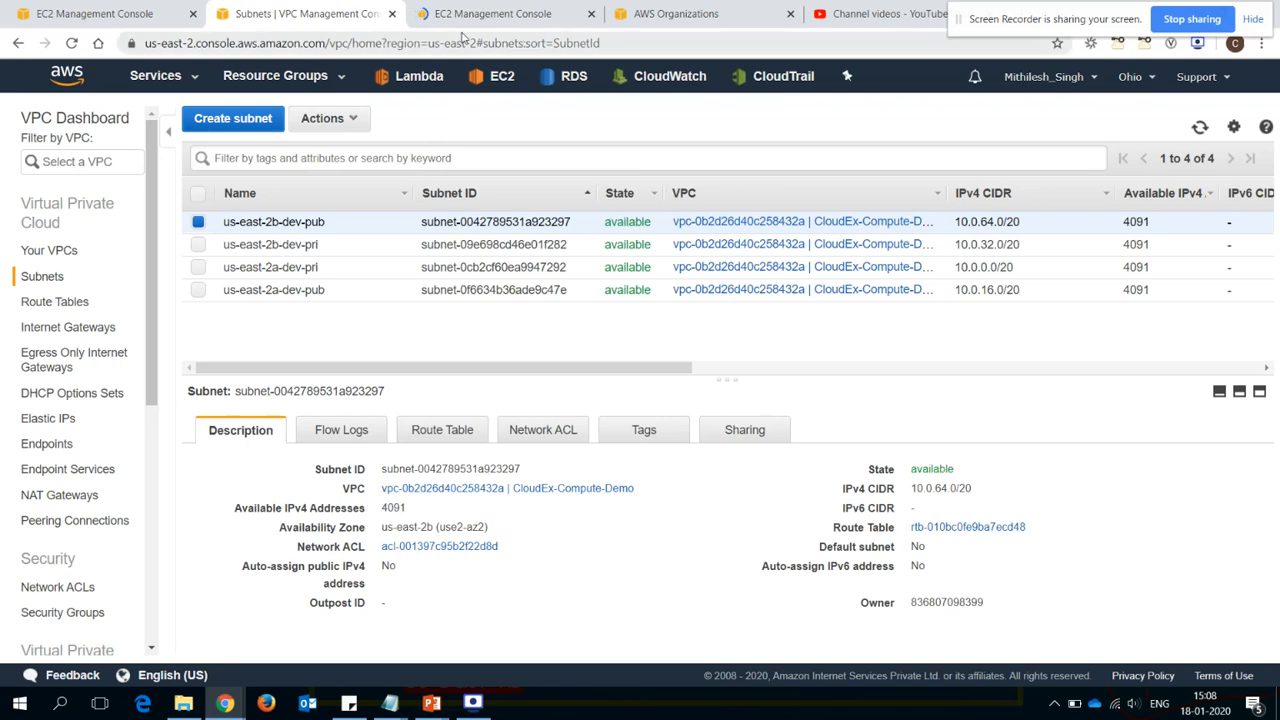
pyautogui.click(490, 22)
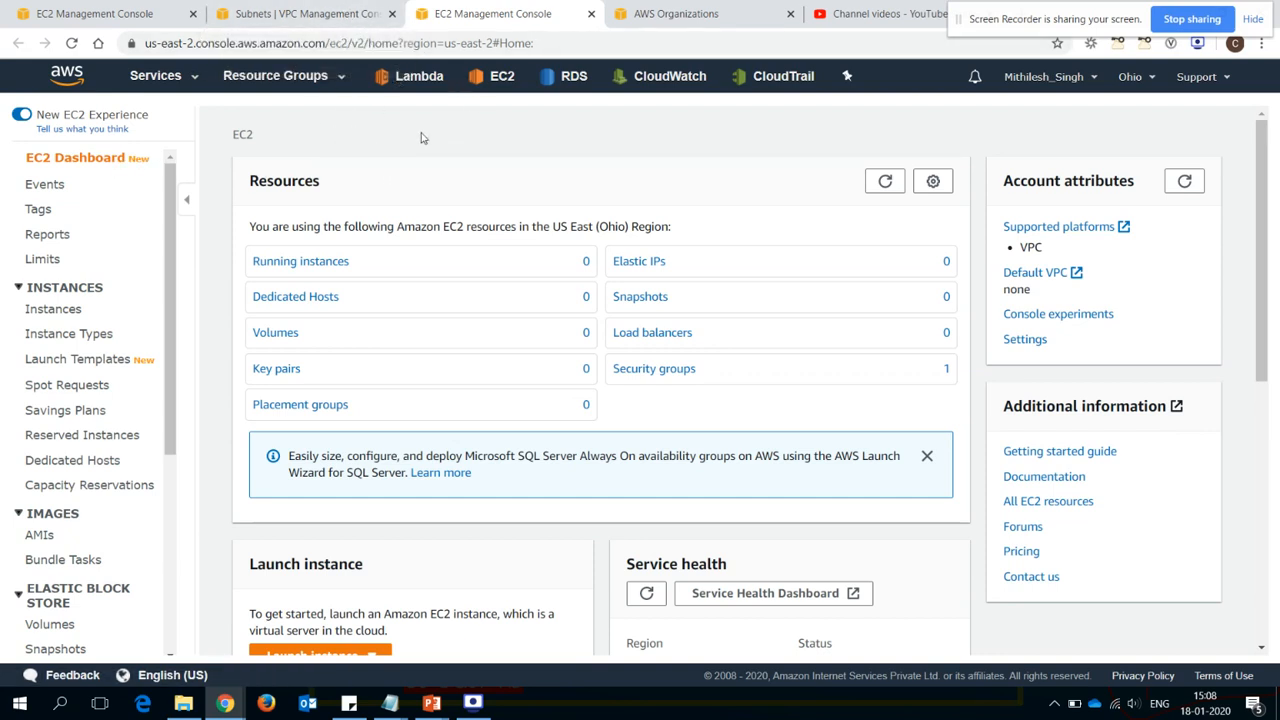
# Show the running EC2 instances in the Ohio region and start launching a new instance.
pyautogui.click(500, 82)
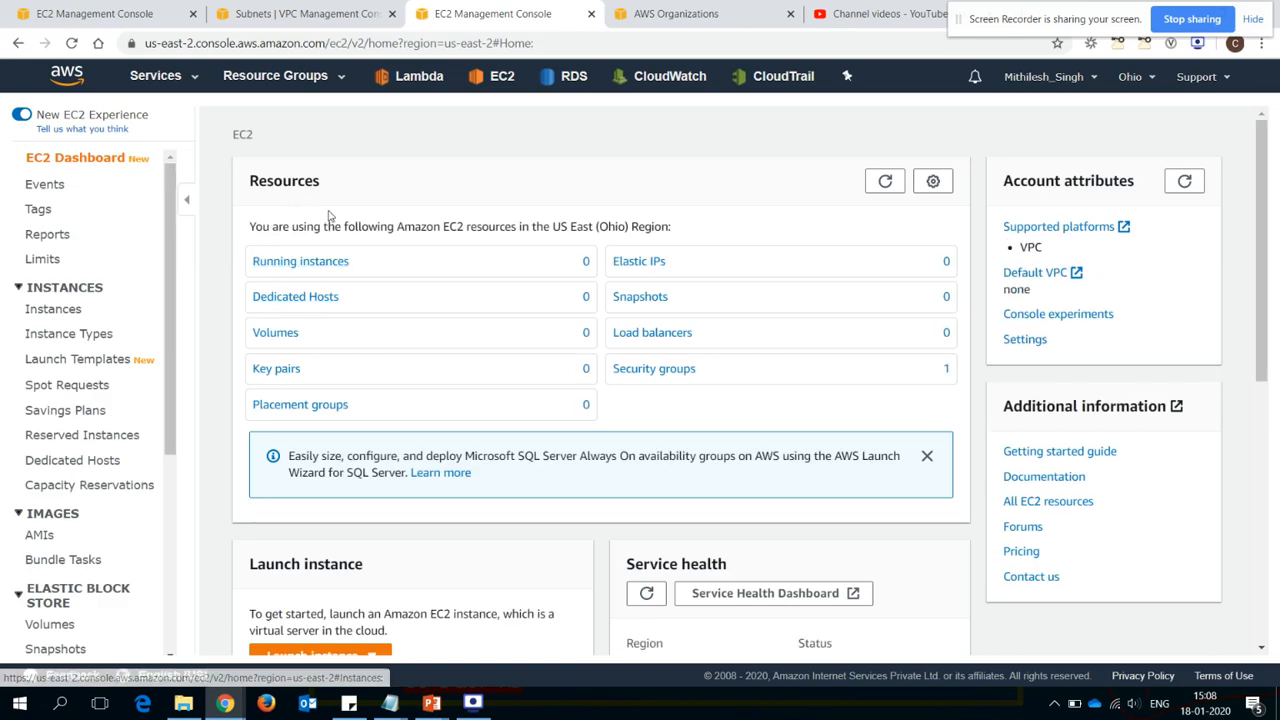
pyautogui.click(283, 263)
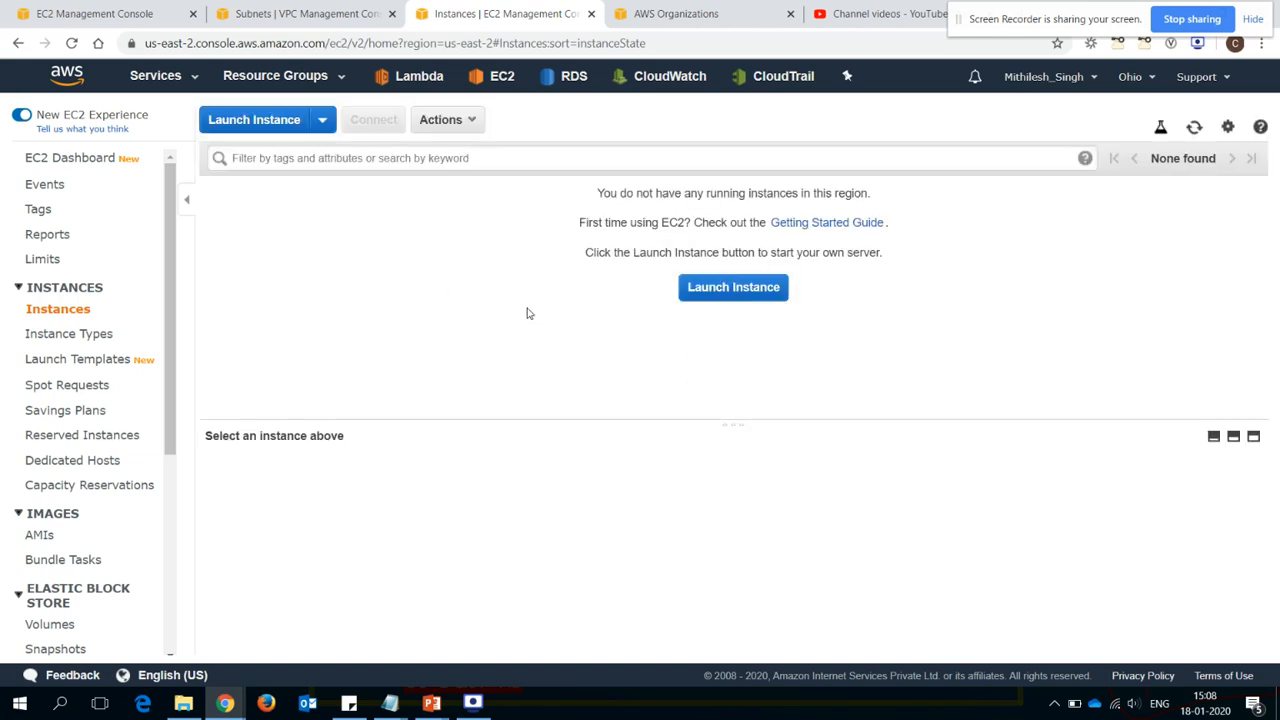
pyautogui.click(701, 291)
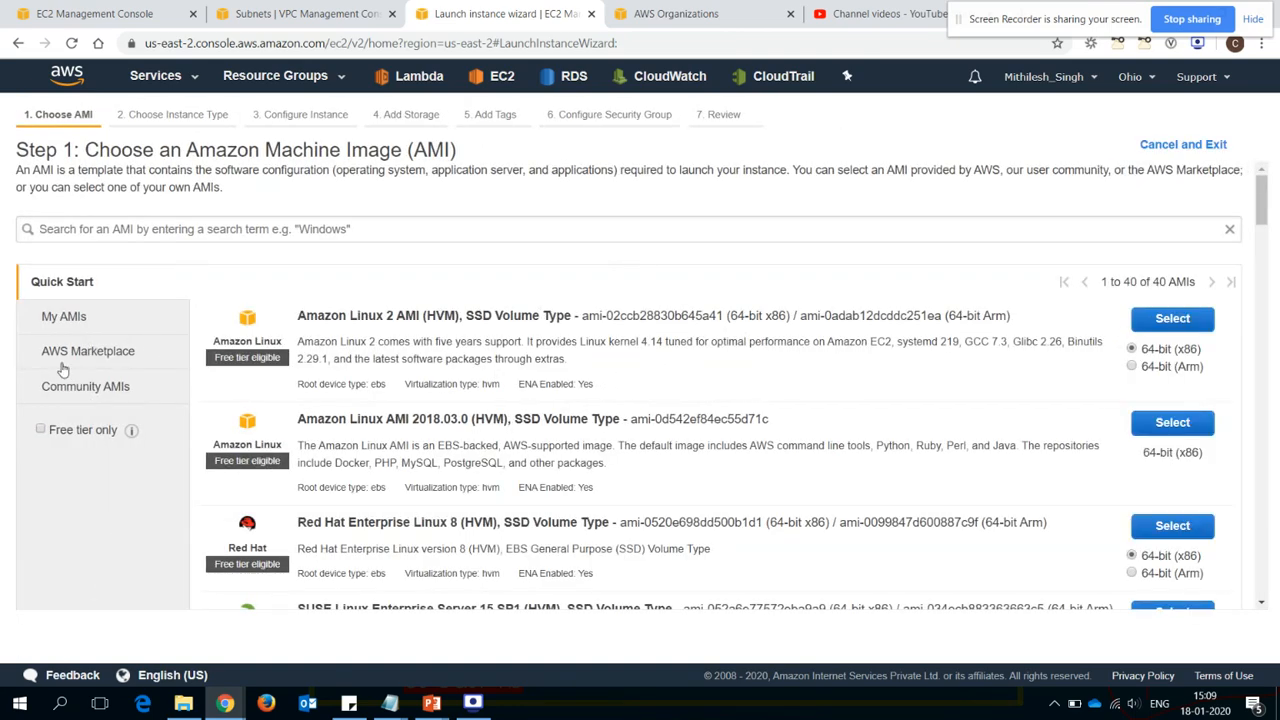
# Limit the AMIs to free tier only, choose Microsoft Windows Server 2016 Base, and accept the t2.micro instance type.
pyautogui.click(40, 429)
pyautogui.moveTo(1265, 266); pyautogui.dragTo(1265, 459)
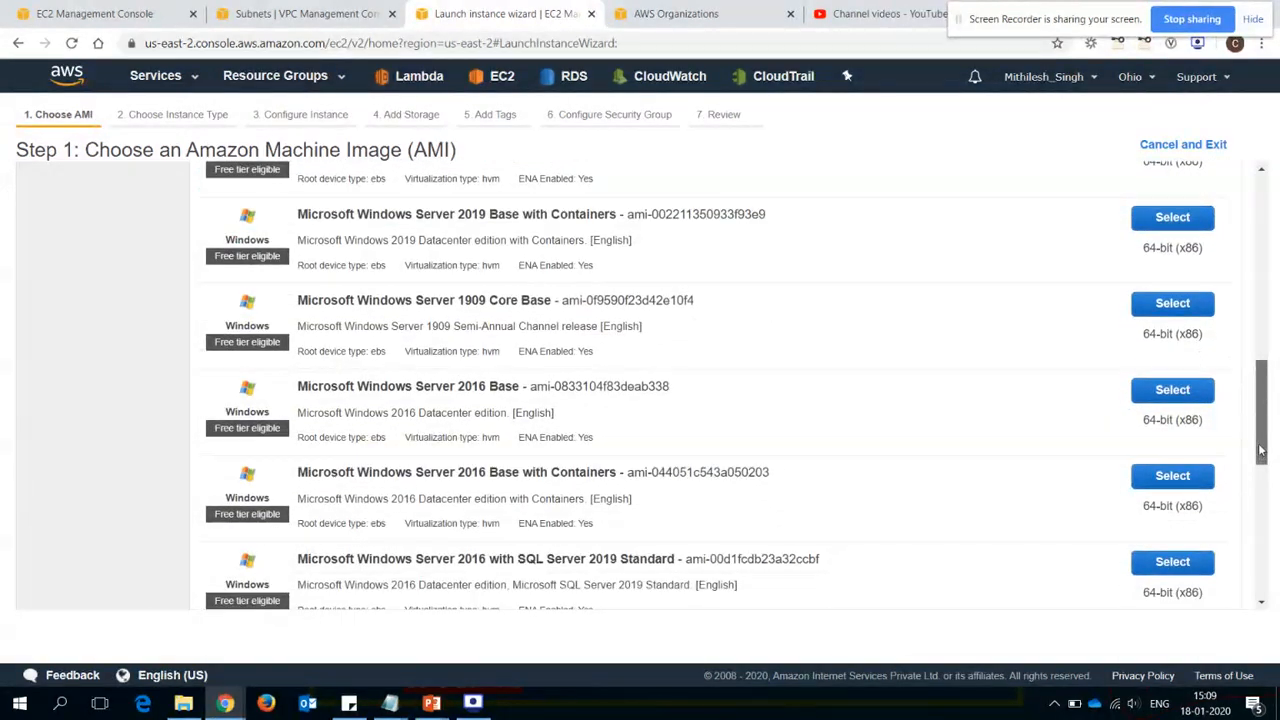
pyautogui.click(1172, 390)
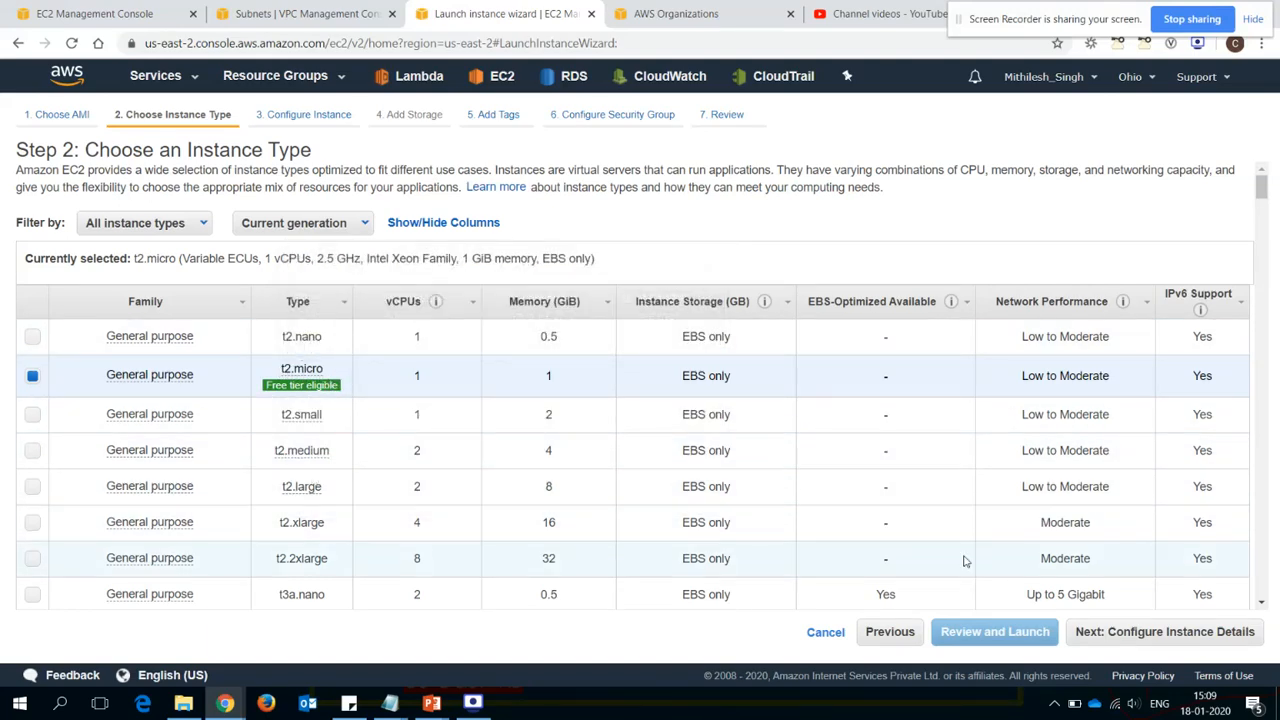
pyautogui.click(1155, 640)
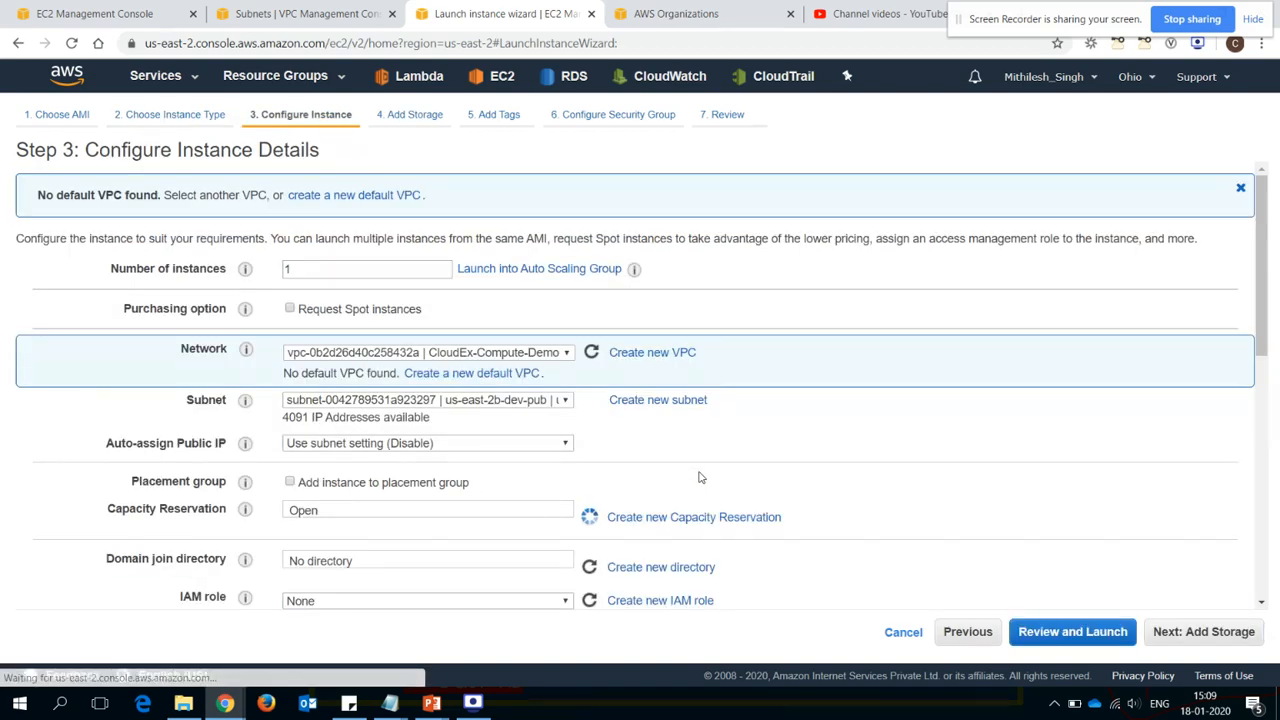
# Keep the number of instances at 1 and select the CloudEx-Compute-Demo VPC as the network.
pyautogui.doubleClick(318, 267)
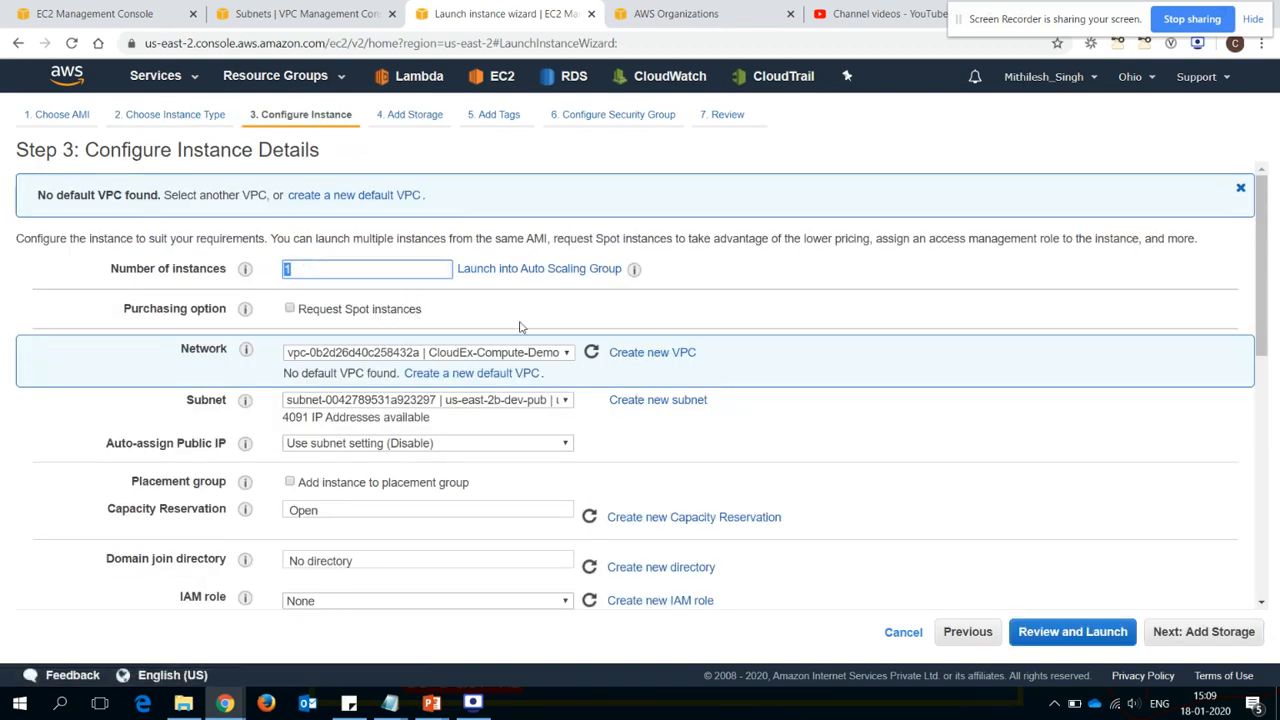
pyautogui.click(522, 354)
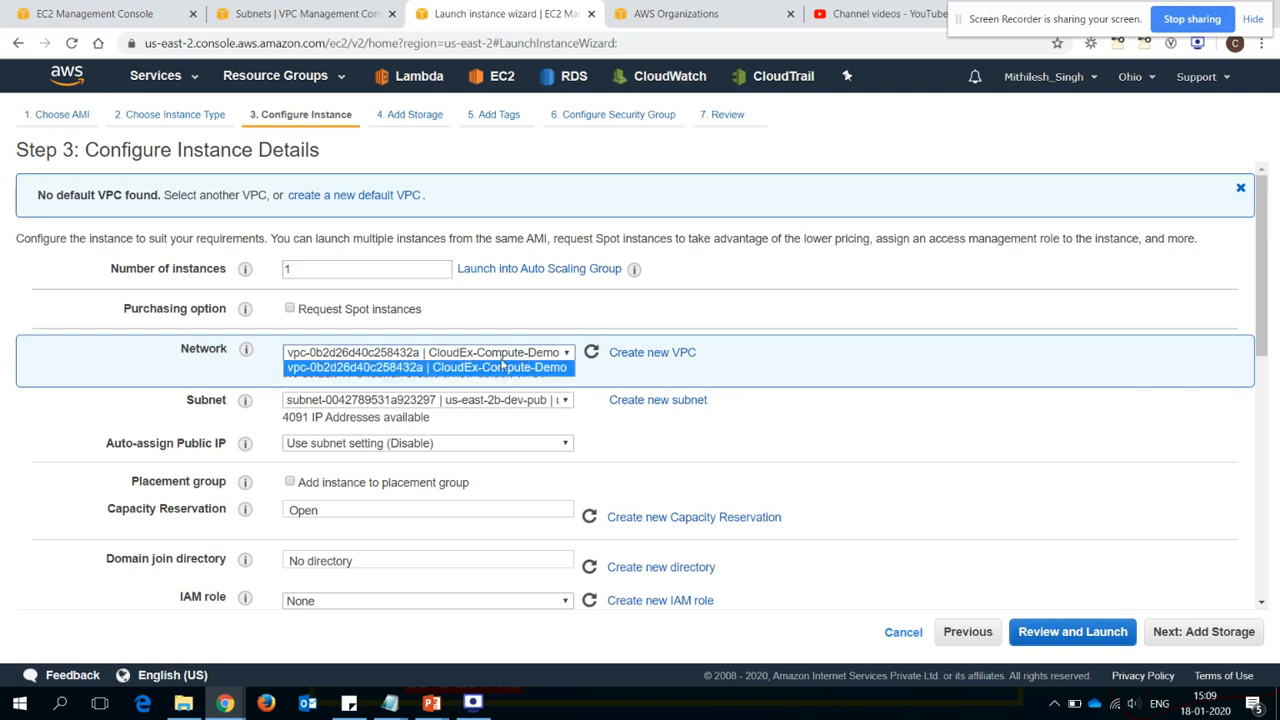
pyautogui.click(502, 367)
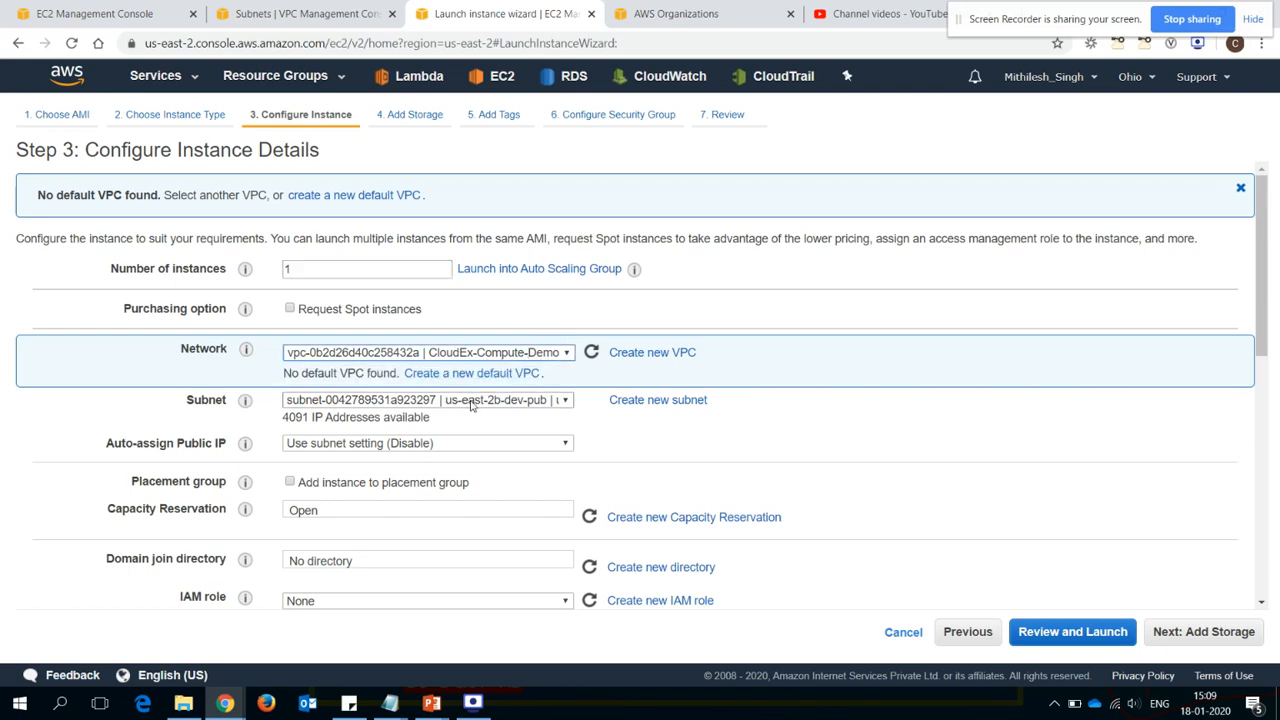
# Check the public subnet's name in the VPC subnet list and select us-east-2b-dev-pub as the instance's subnet.
pyautogui.click(335, 20)
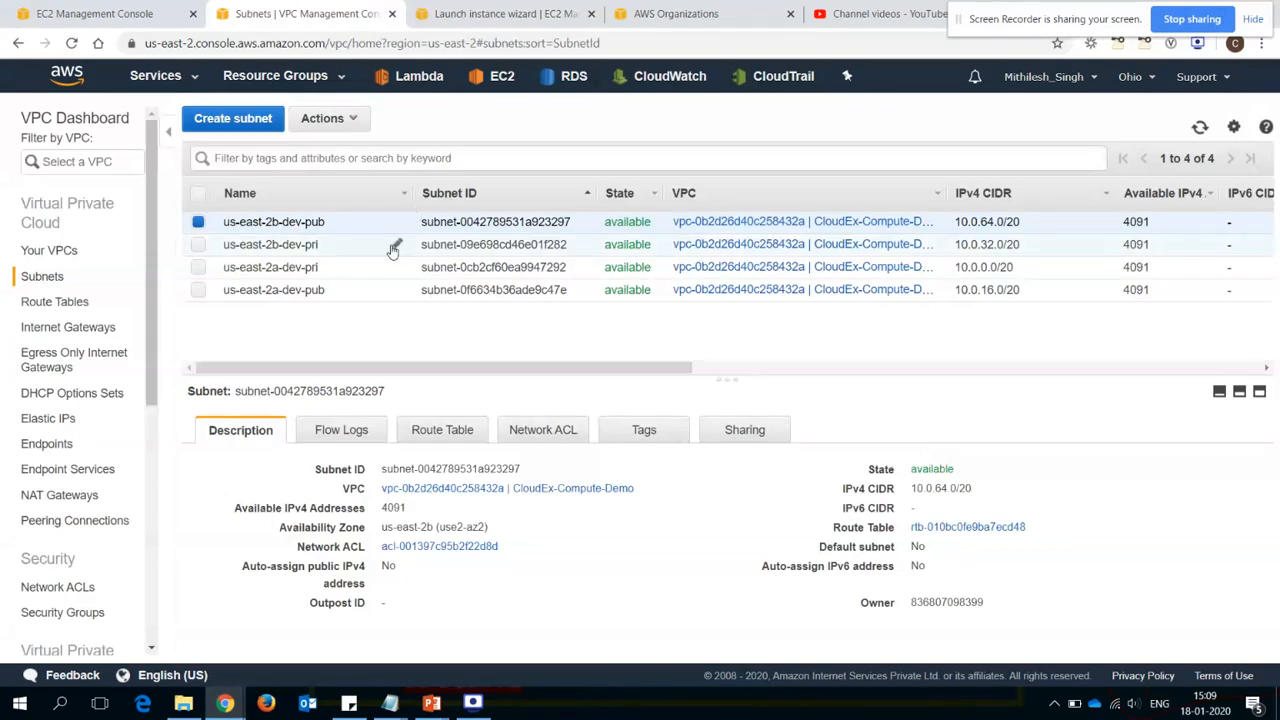
pyautogui.moveTo(340, 222); pyautogui.dragTo(280, 222)
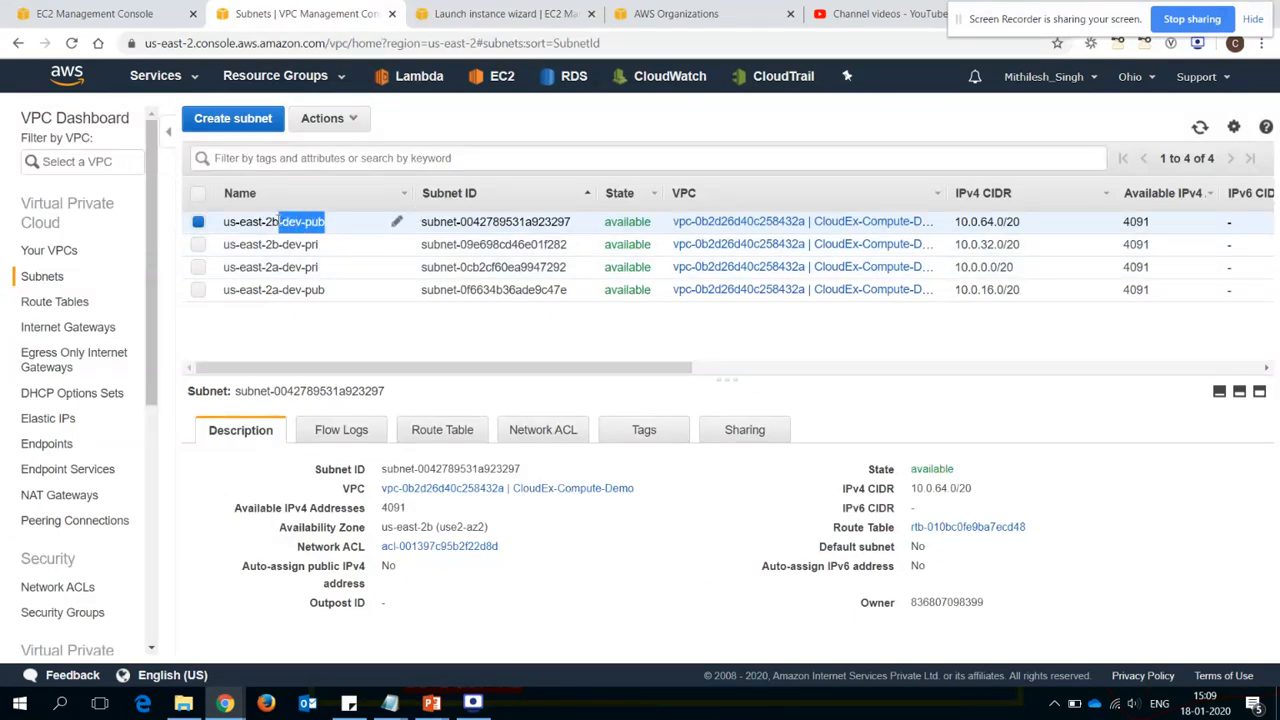
pyautogui.click(484, 18)
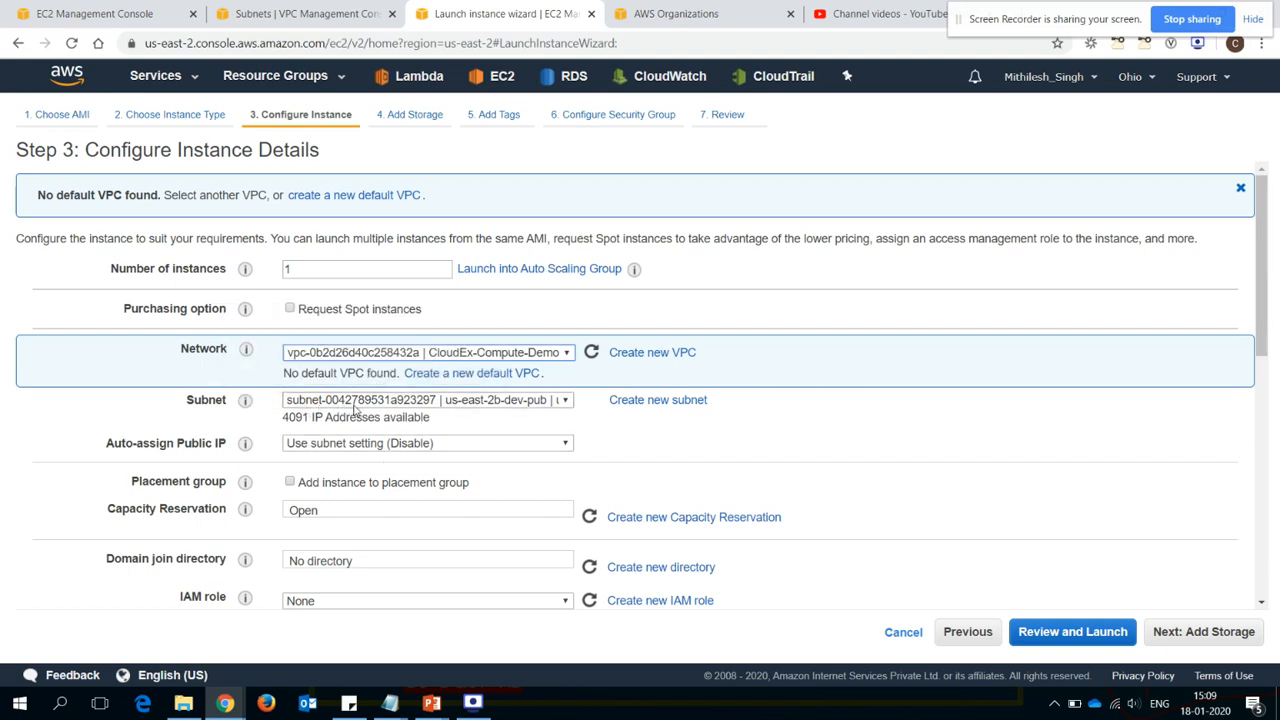
pyautogui.click(440, 402)
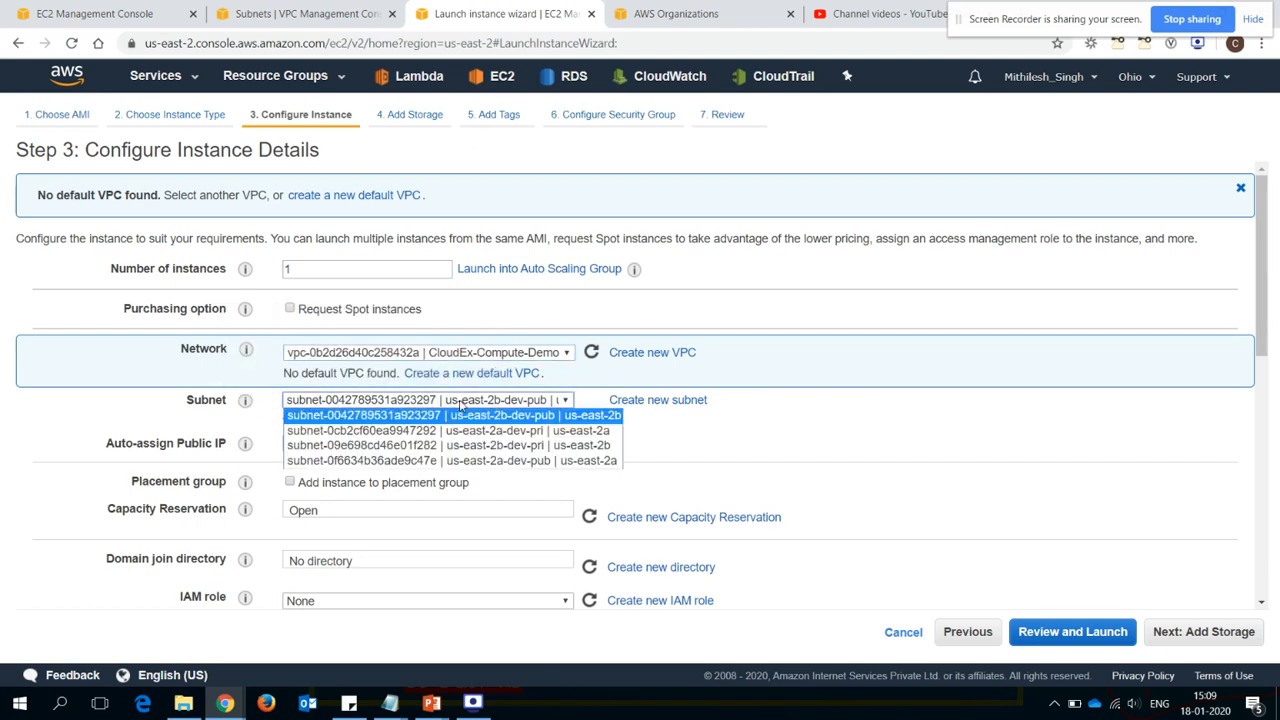
pyautogui.click(548, 416)
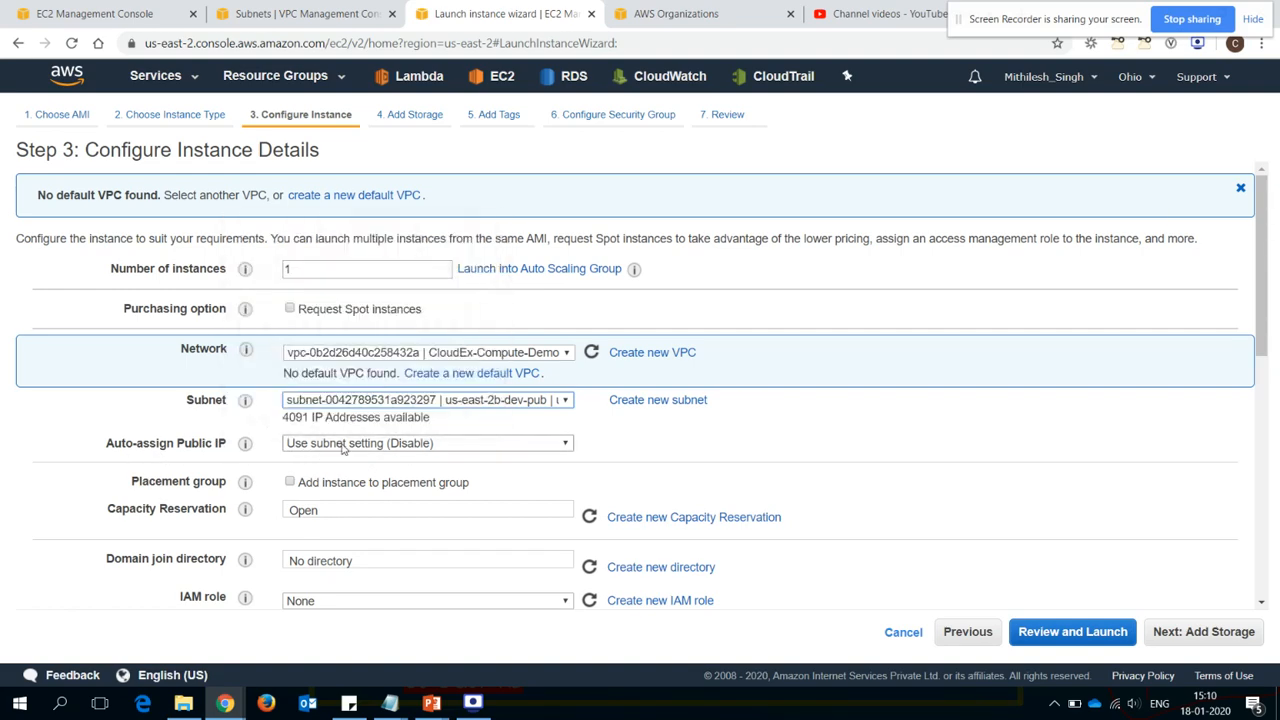
# Enable Auto-assign Public IP for the instance and accept the default 30 GiB General Purpose SSD root volume.
pyautogui.click(372, 444)
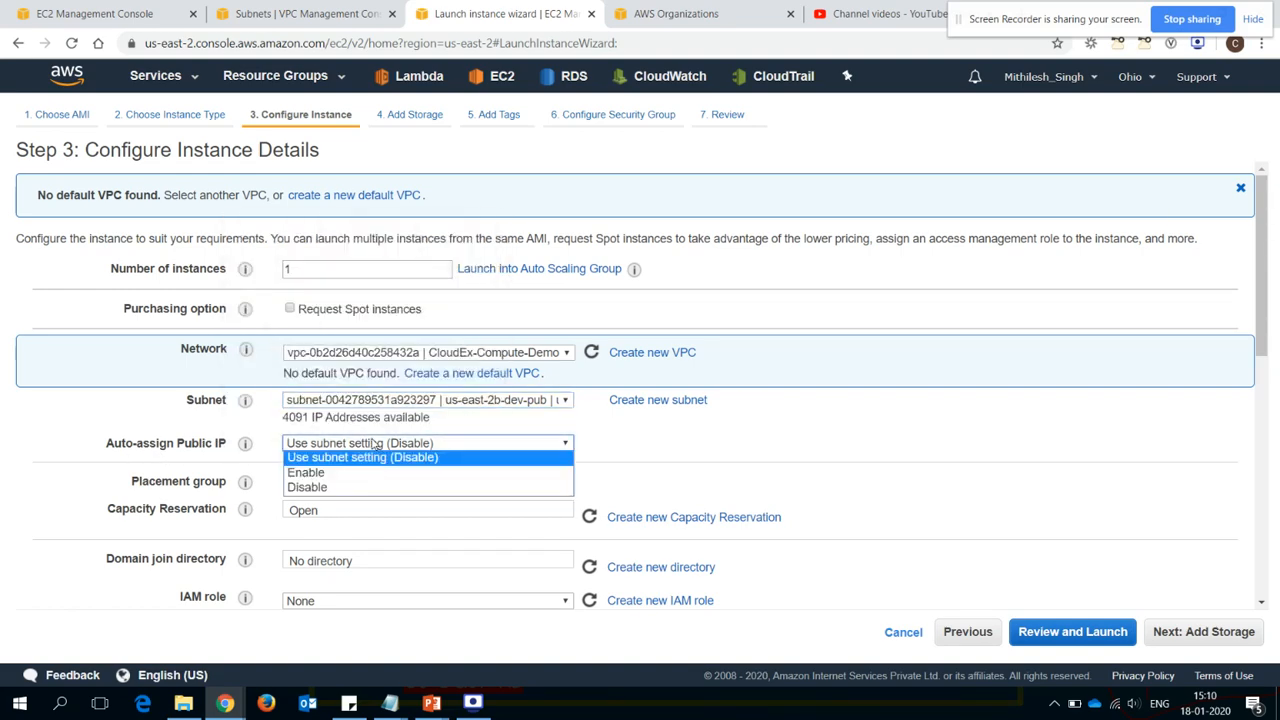
pyautogui.click(329, 473)
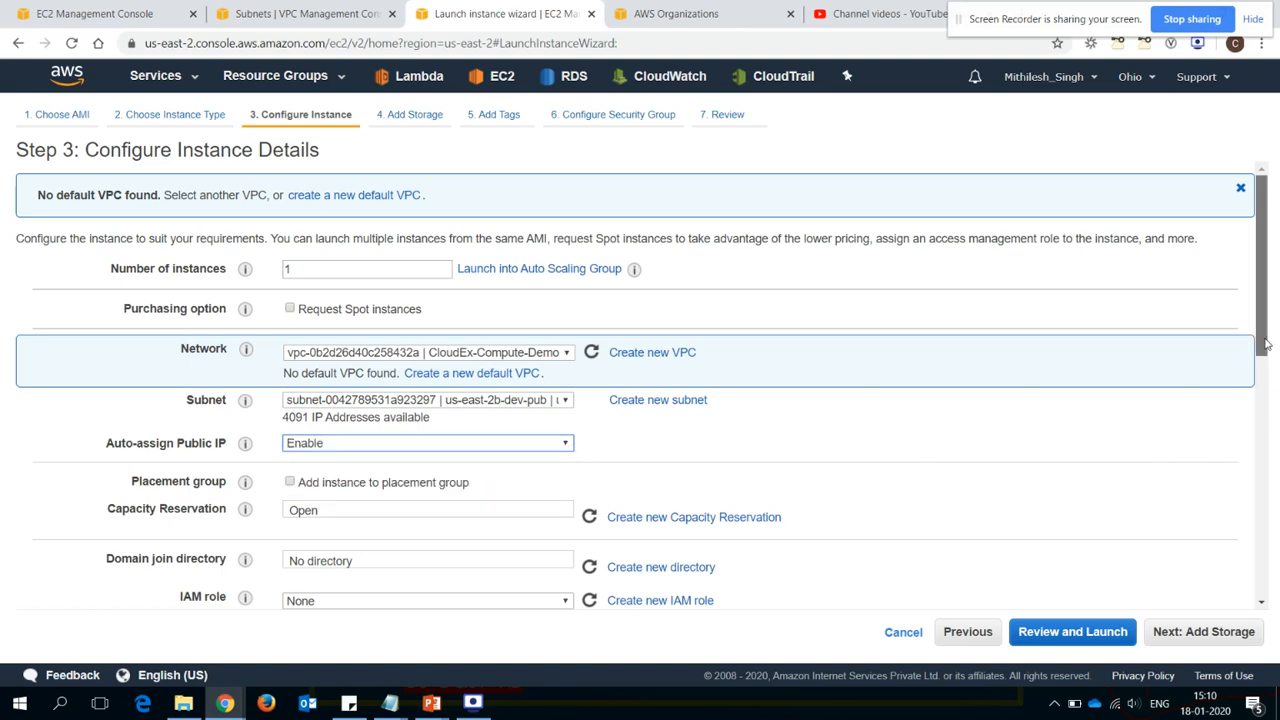
pyautogui.moveTo(1262, 354); pyautogui.dragTo(1269, 522)
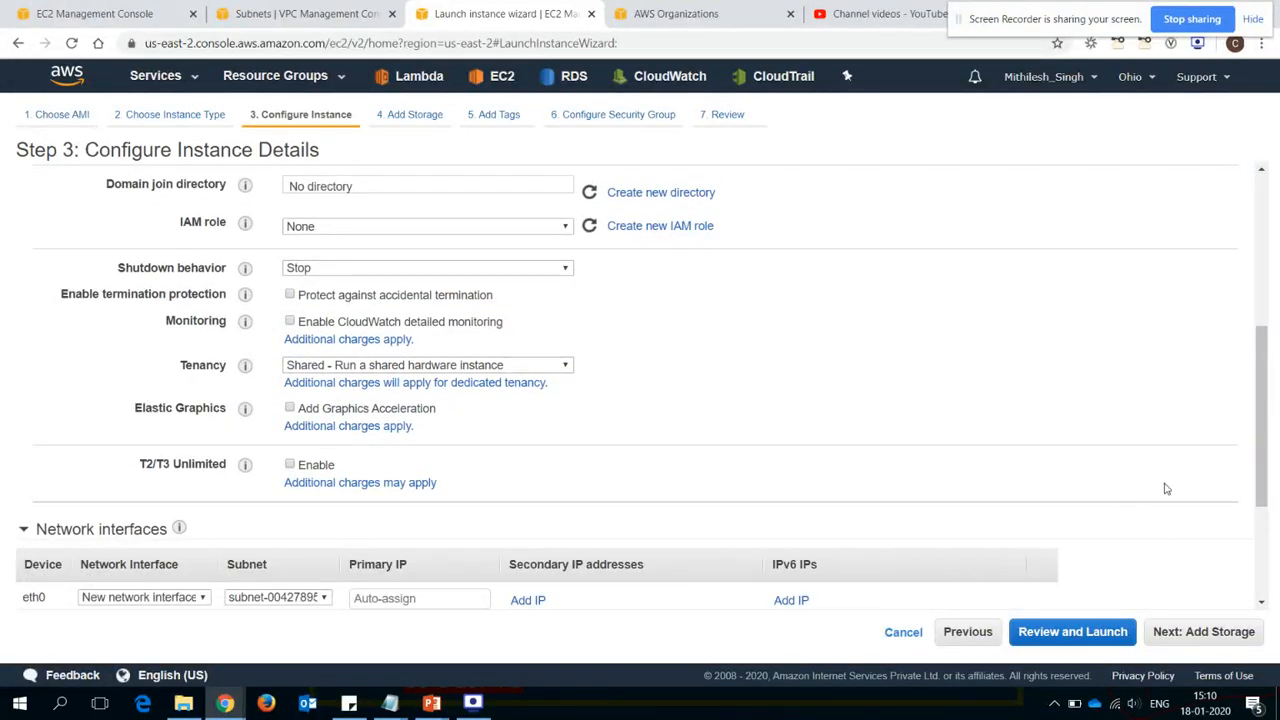
pyautogui.click(1208, 631)
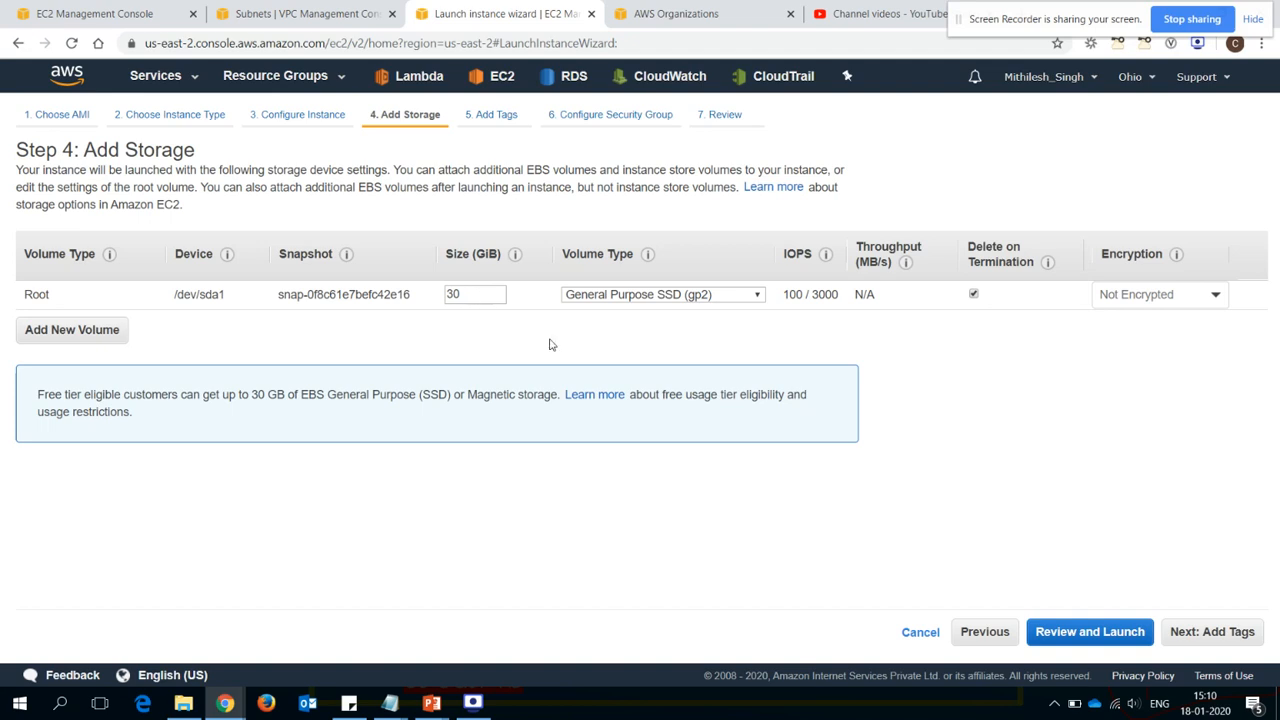
pyautogui.click(1213, 634)
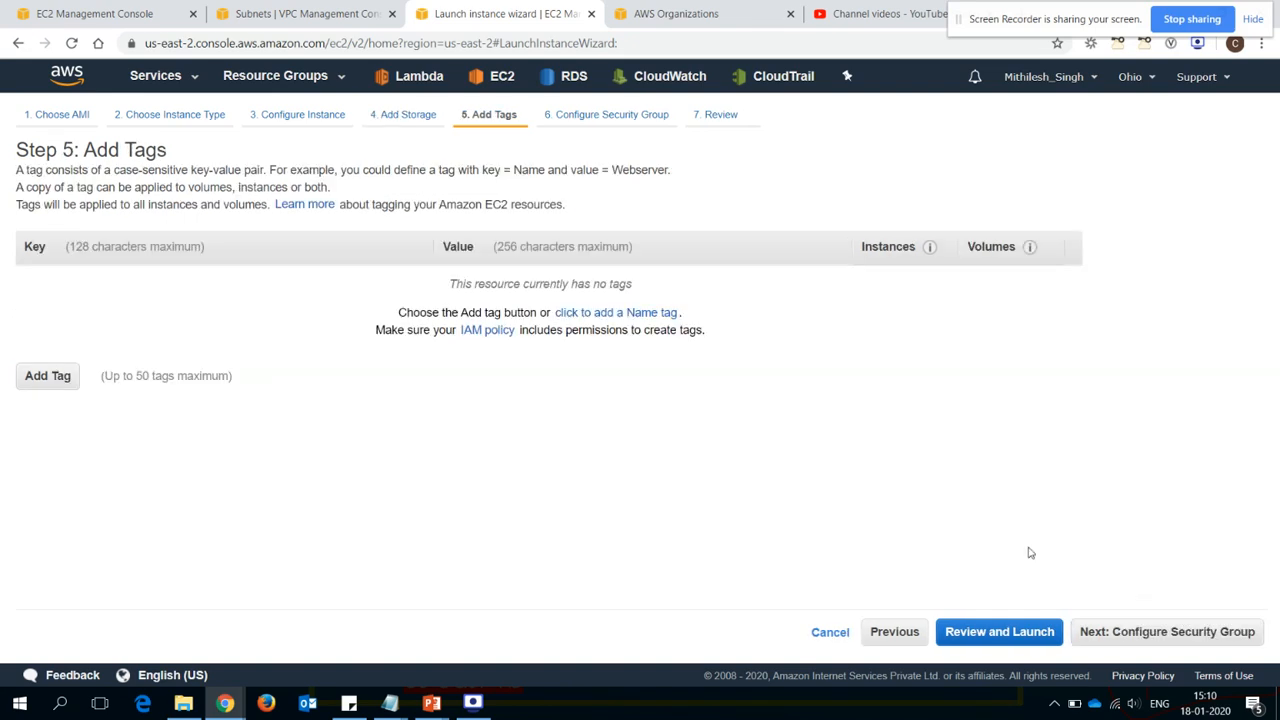
# Add an instance tag with the key Name and the value Pub-EC2.
pyautogui.click(48, 376)
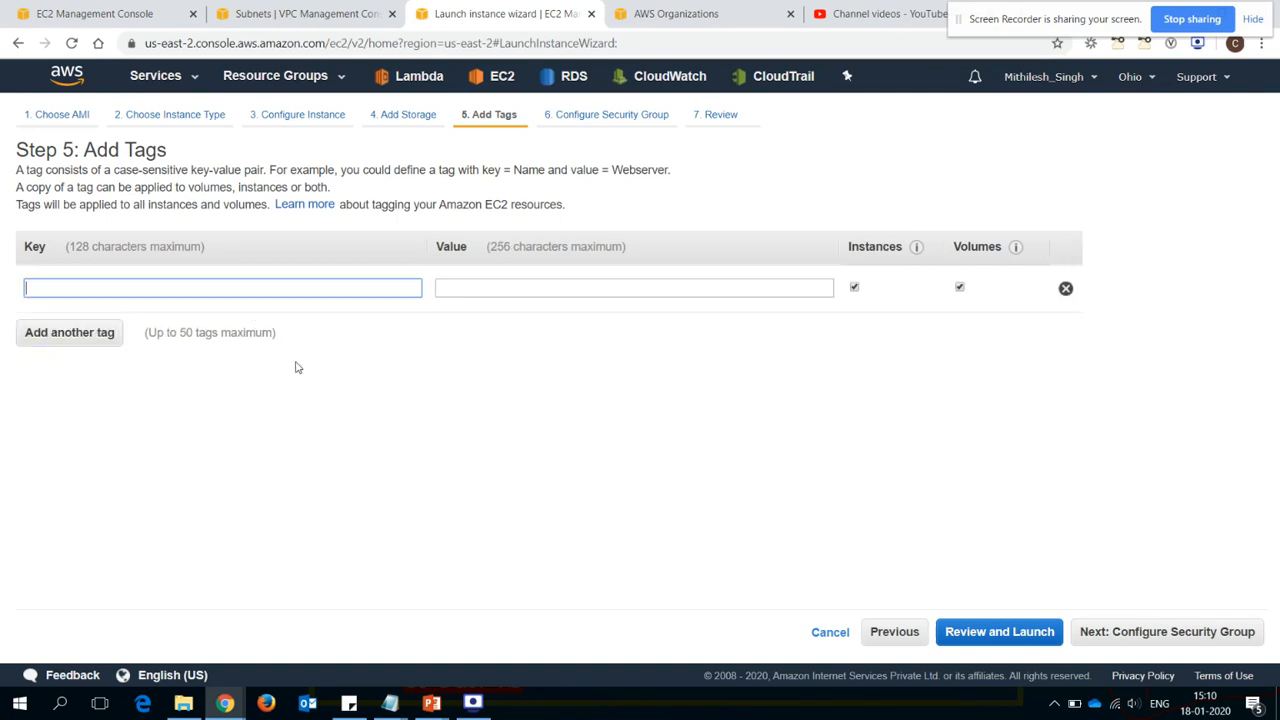
pyautogui.write('Name')
pyautogui.press('Tab')
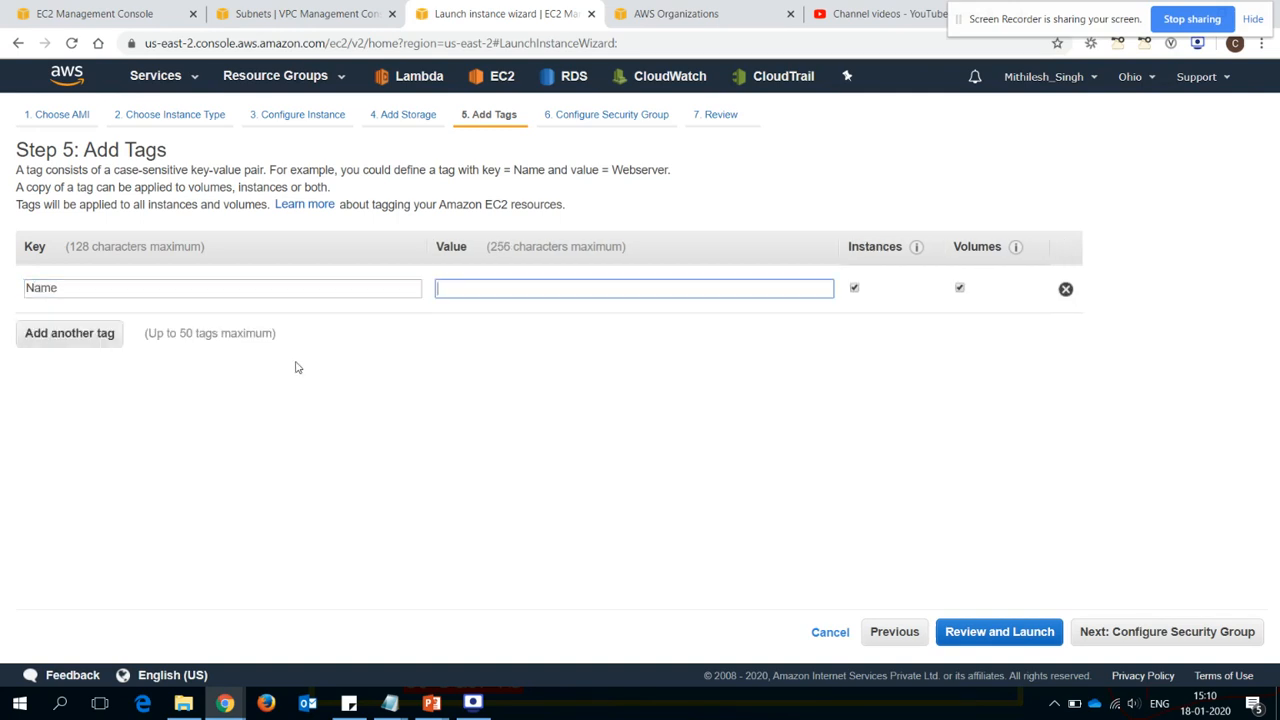
pyautogui.write('Pub-EC2')
# Accept the new launch-wizard-1 security group with its RDP rule and proceed through the review to the key pair selection.
pyautogui.click(1178, 638)
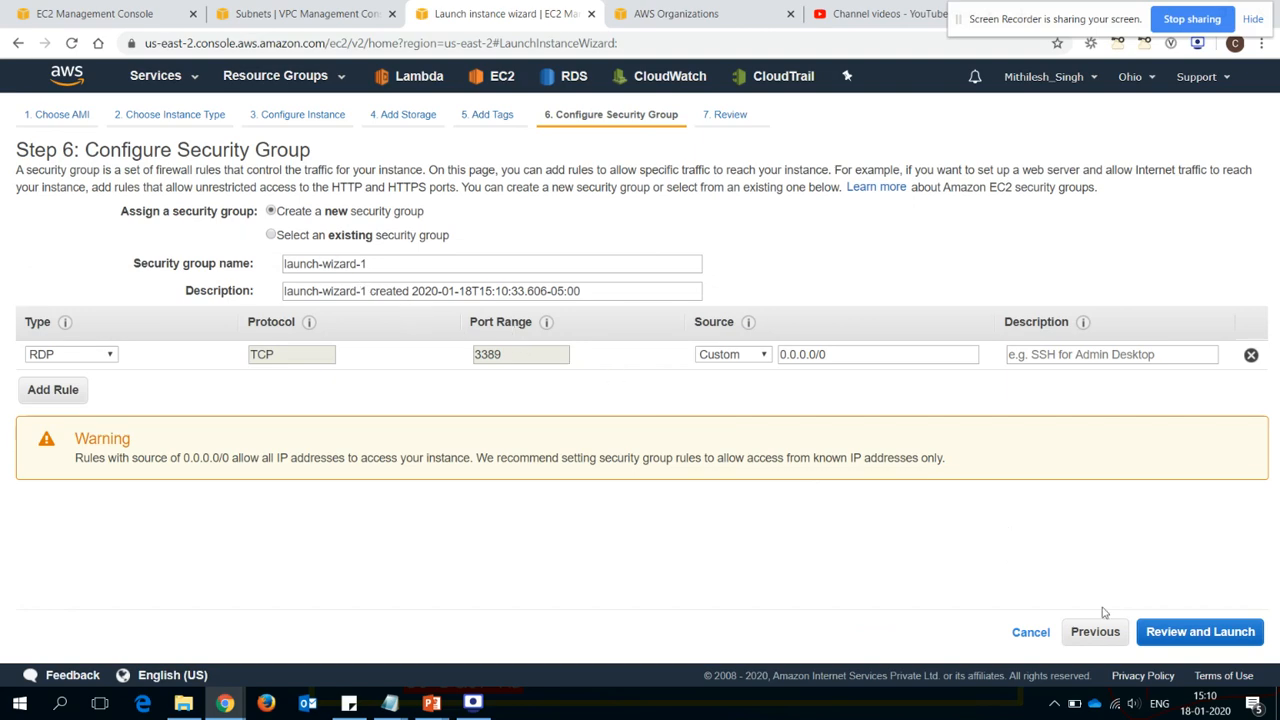
pyautogui.click(1170, 636)
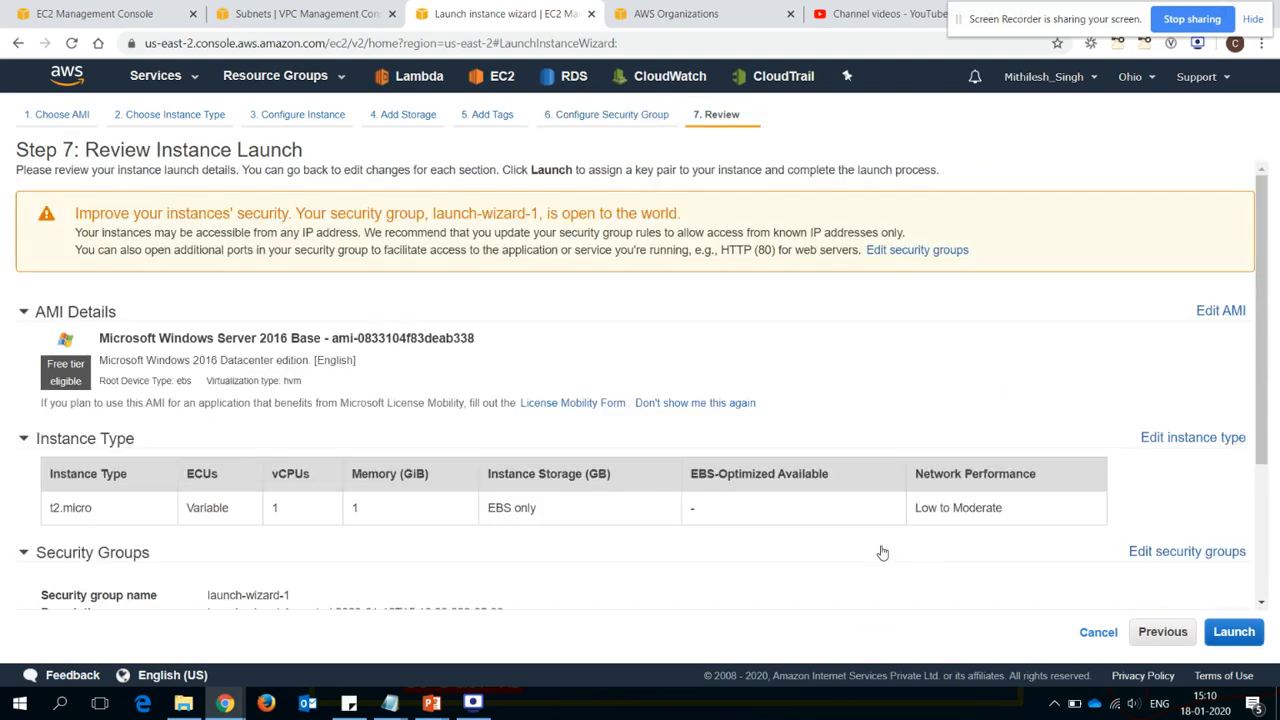
pyautogui.click(1238, 634)
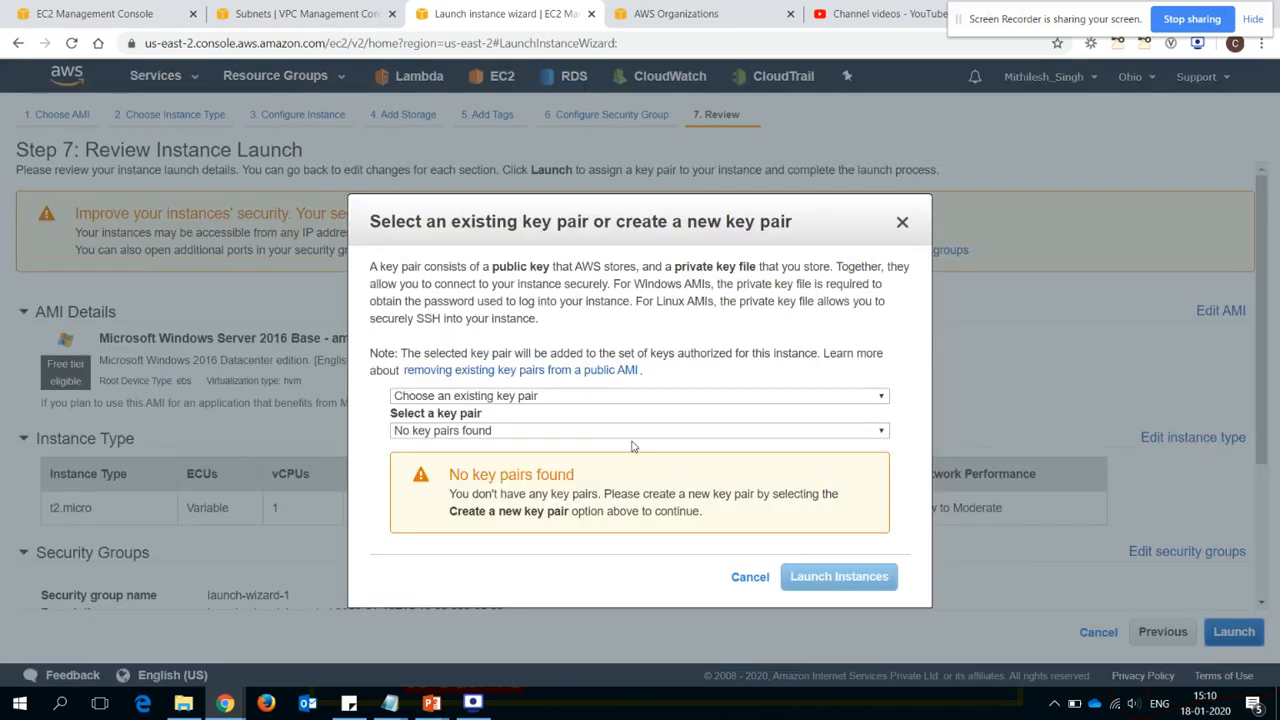
# Create a new key pair named Cloudex, download its private key file, and launch the instance.
pyautogui.click(655, 432)
pyautogui.click(549, 400)
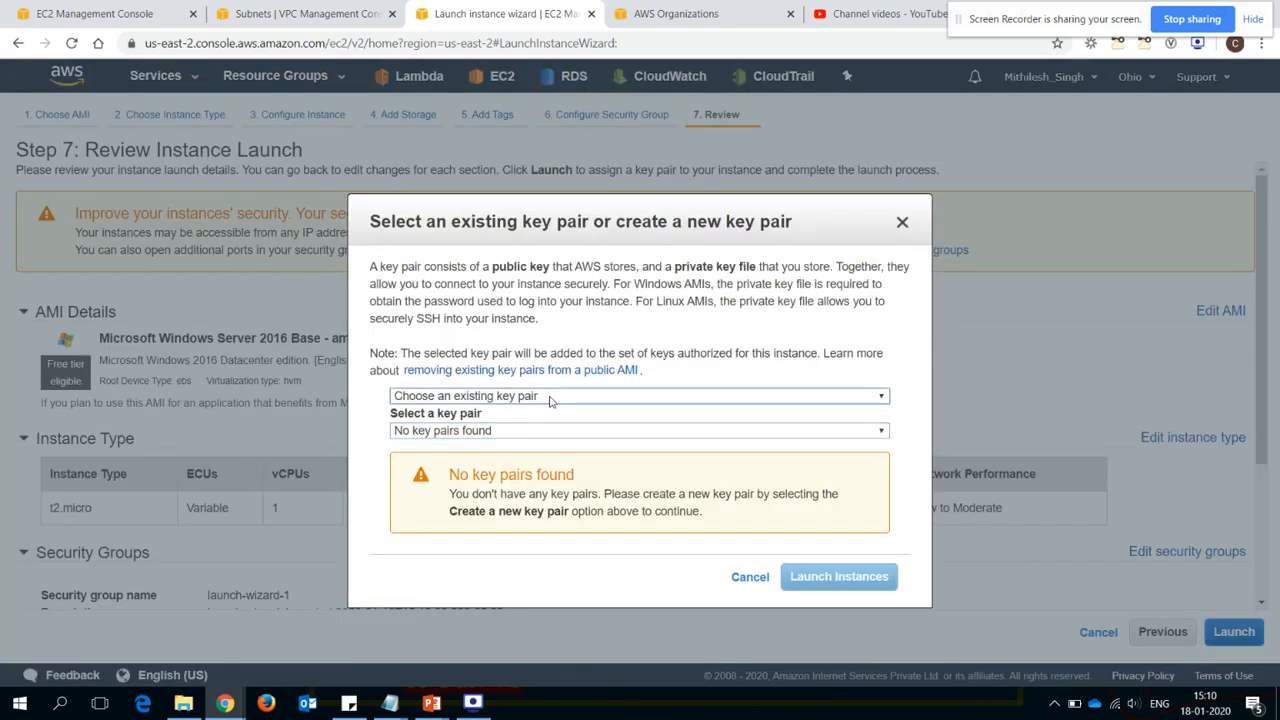
pyautogui.click(549, 400)
pyautogui.click(482, 424)
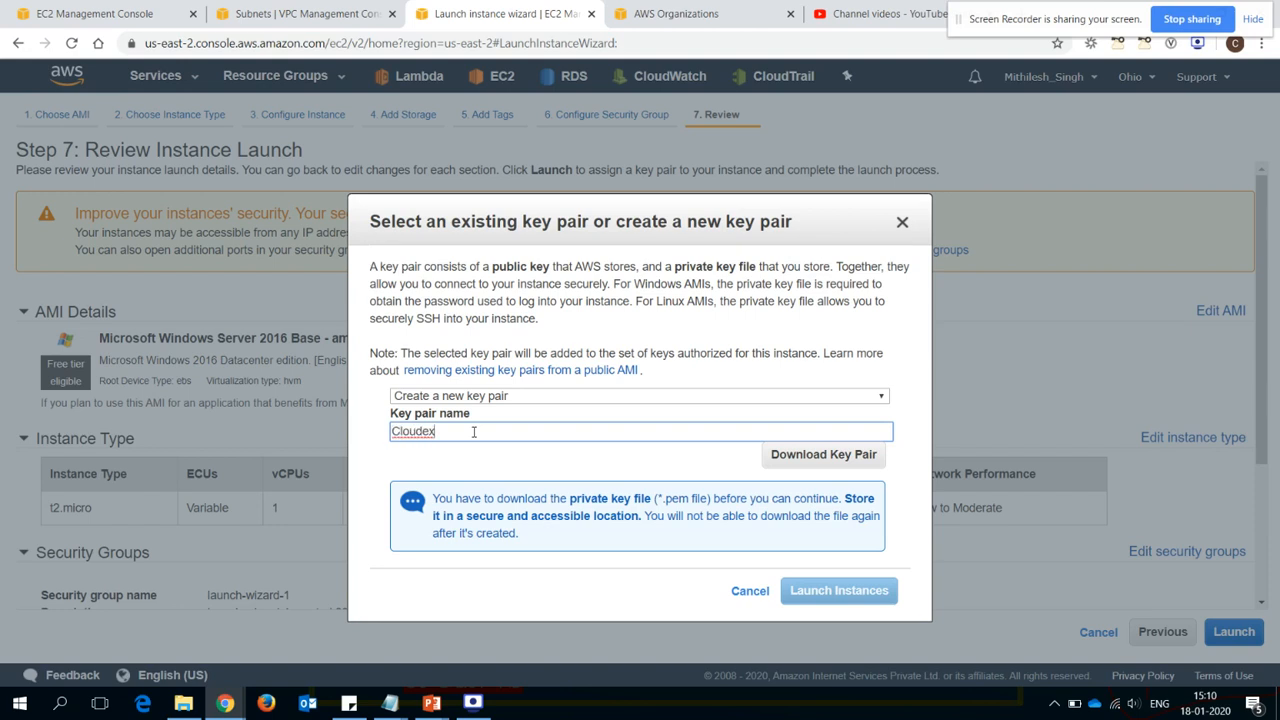
pyautogui.click(808, 462)
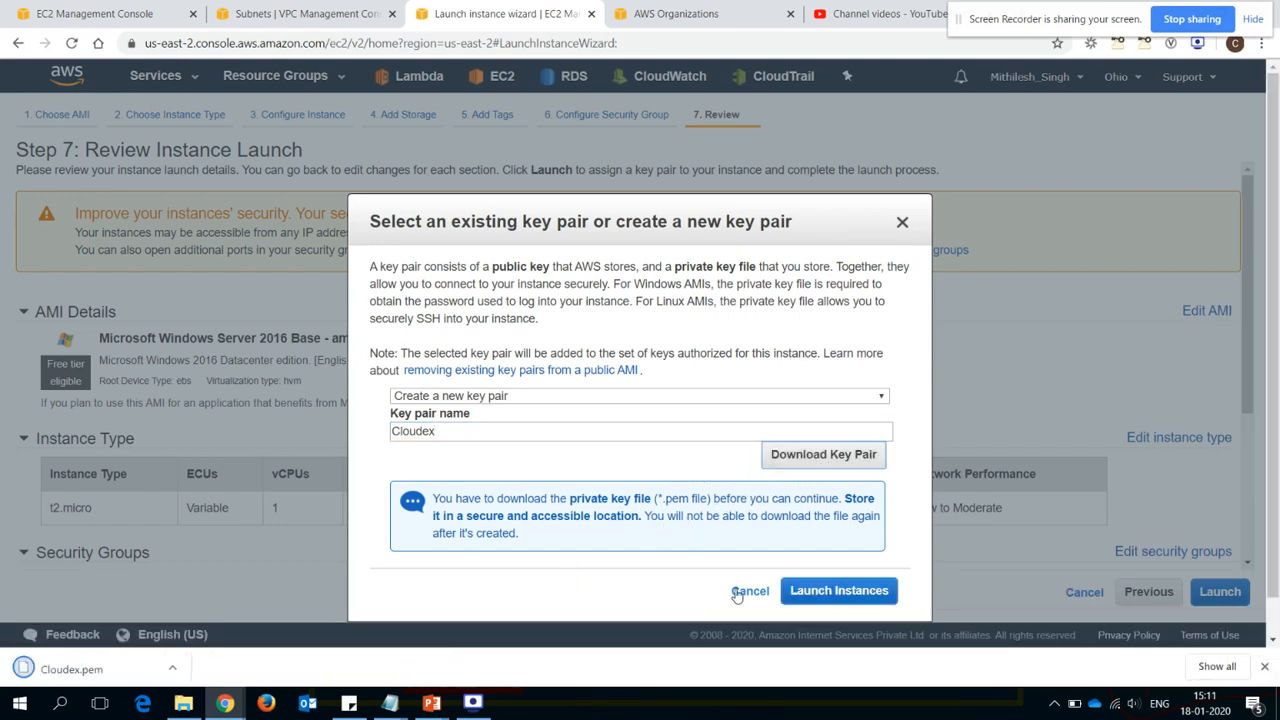
pyautogui.click(836, 590)
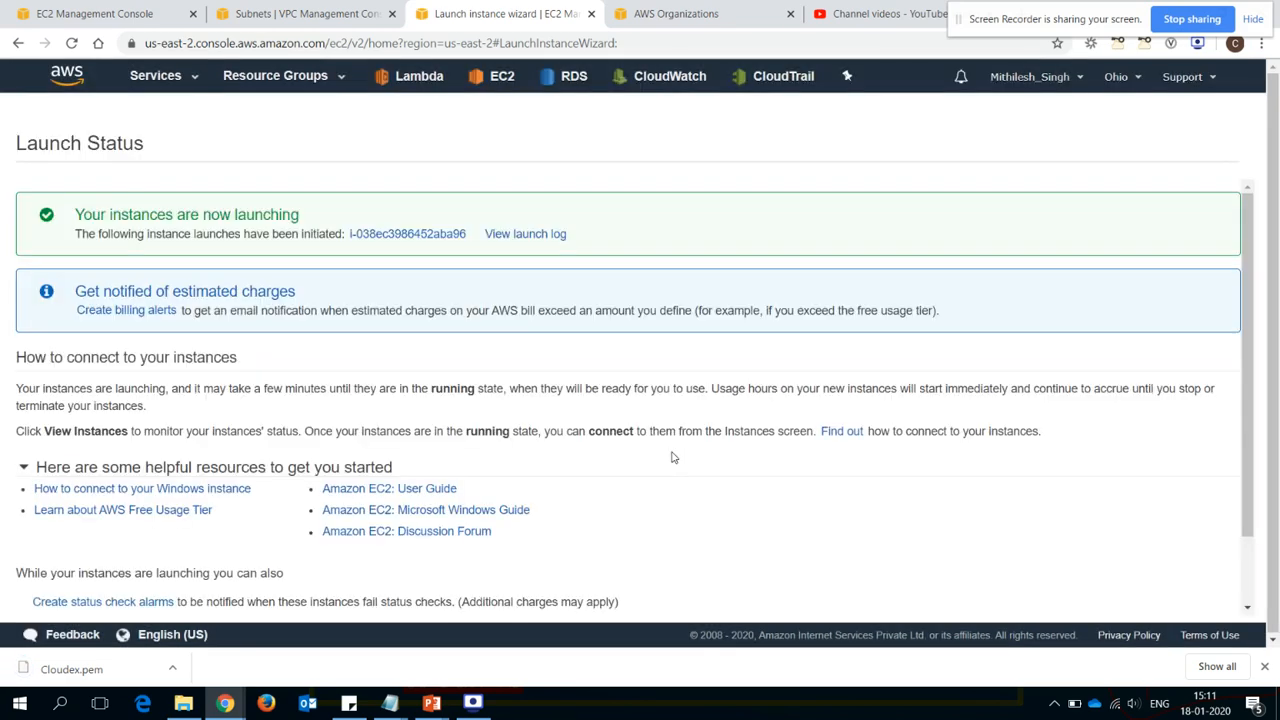
# Open the newly launched instance's details and highlight its IPv4 public IP.
pyautogui.click(437, 240)
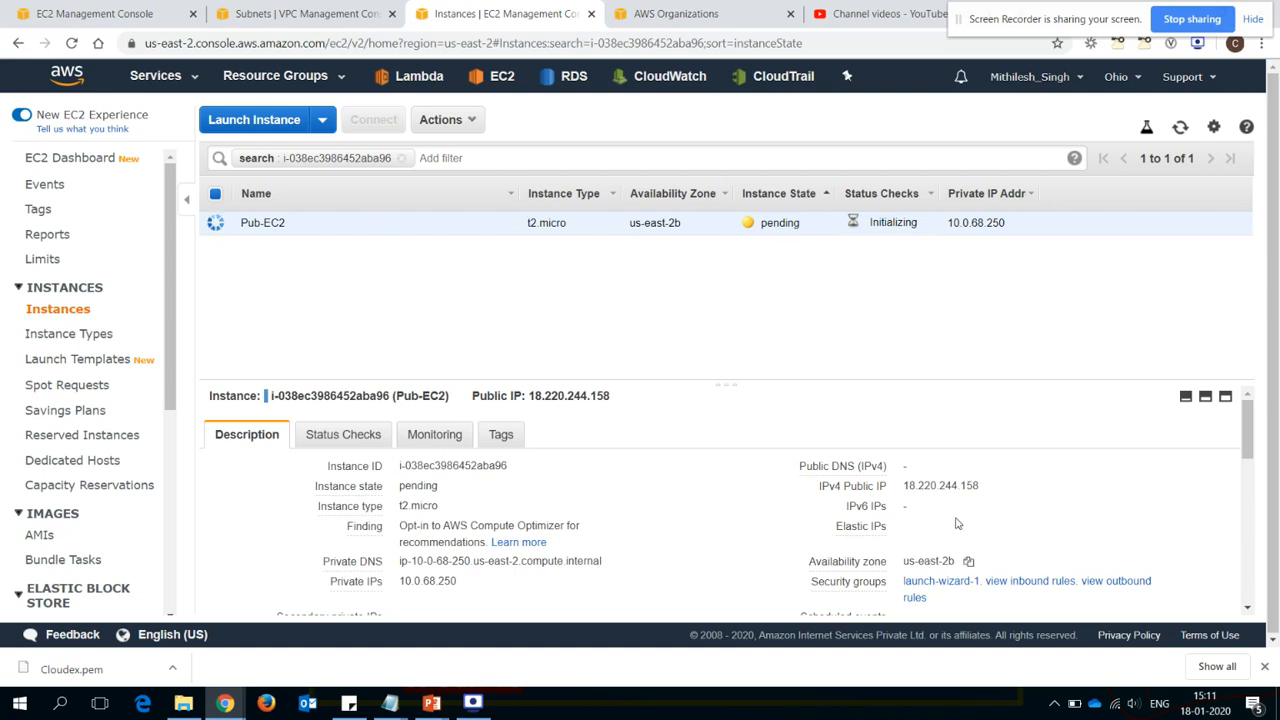
pyautogui.moveTo(984, 486); pyautogui.dragTo(903, 497)
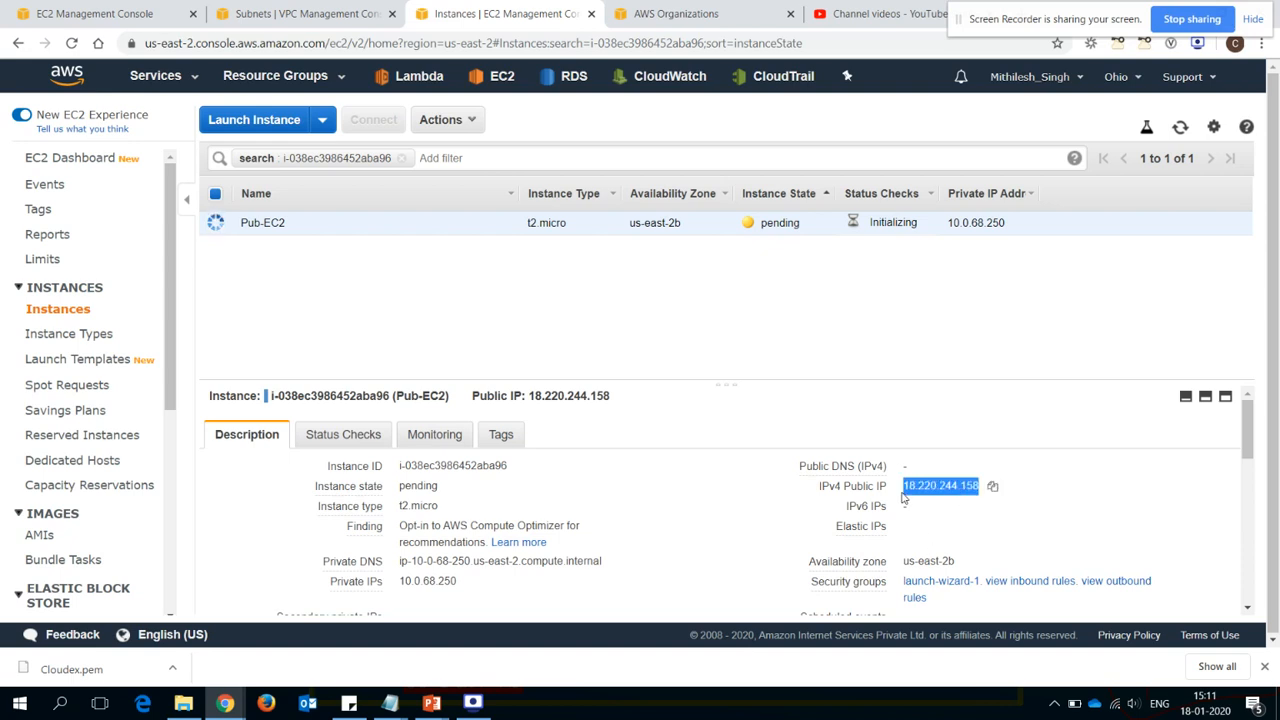
# Review the Pub-EC2 instance's description, highlighting its IPv4 public IP, and enlarge the details pane.
pyautogui.click(741, 512)
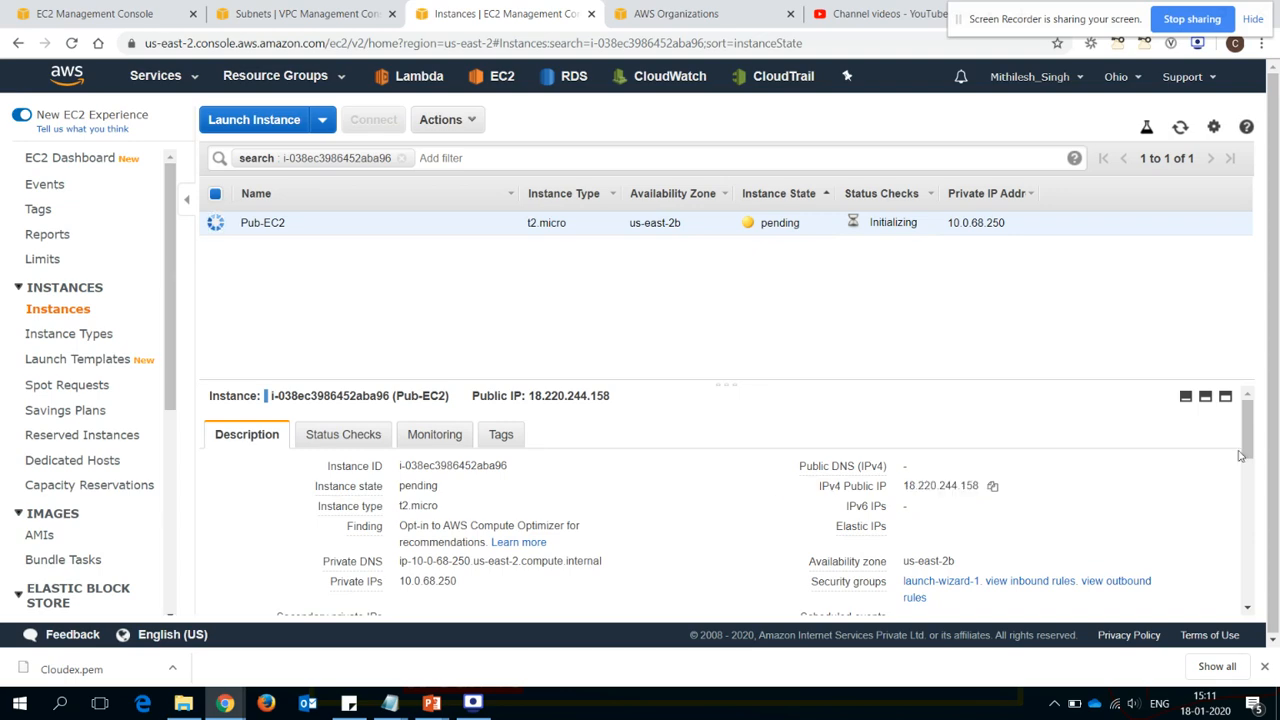
pyautogui.moveTo(1243, 456)
pyautogui.mouseDown()
pyautogui.moveTo(1246, 484)
pyautogui.moveTo(1246, 470)
pyautogui.mouseUp()
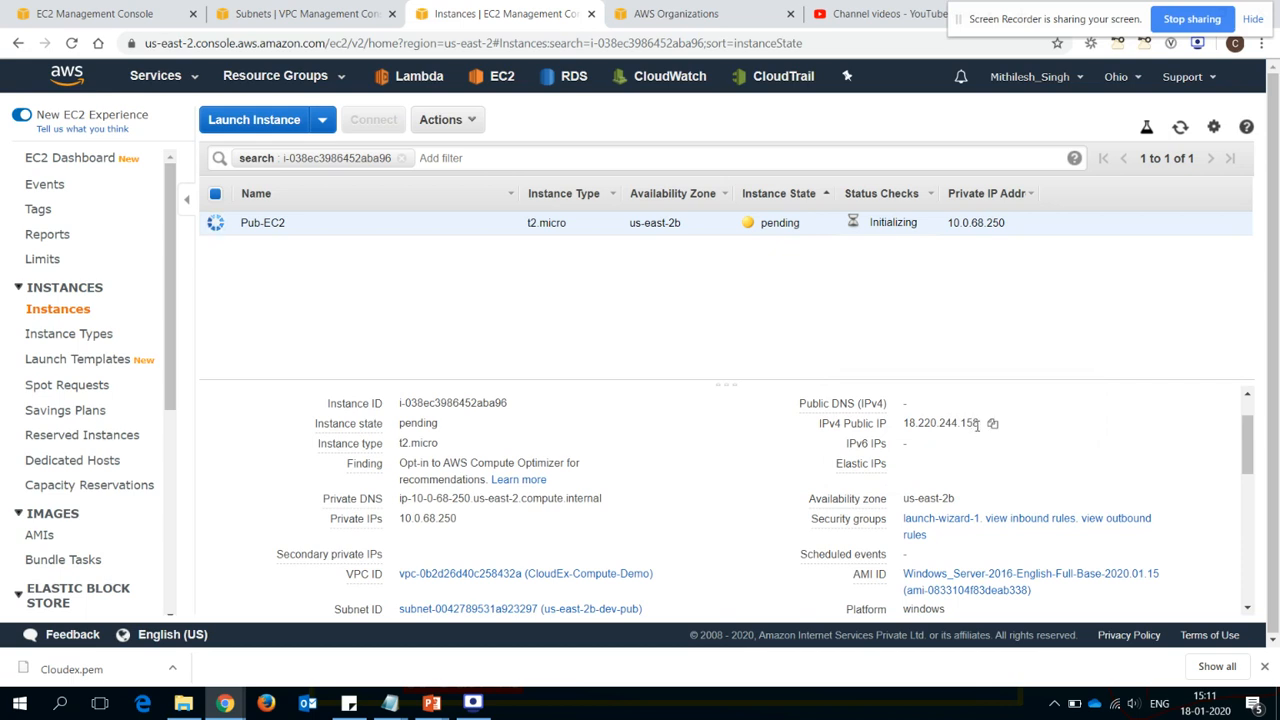
pyautogui.moveTo(980, 423); pyautogui.dragTo(903, 423)
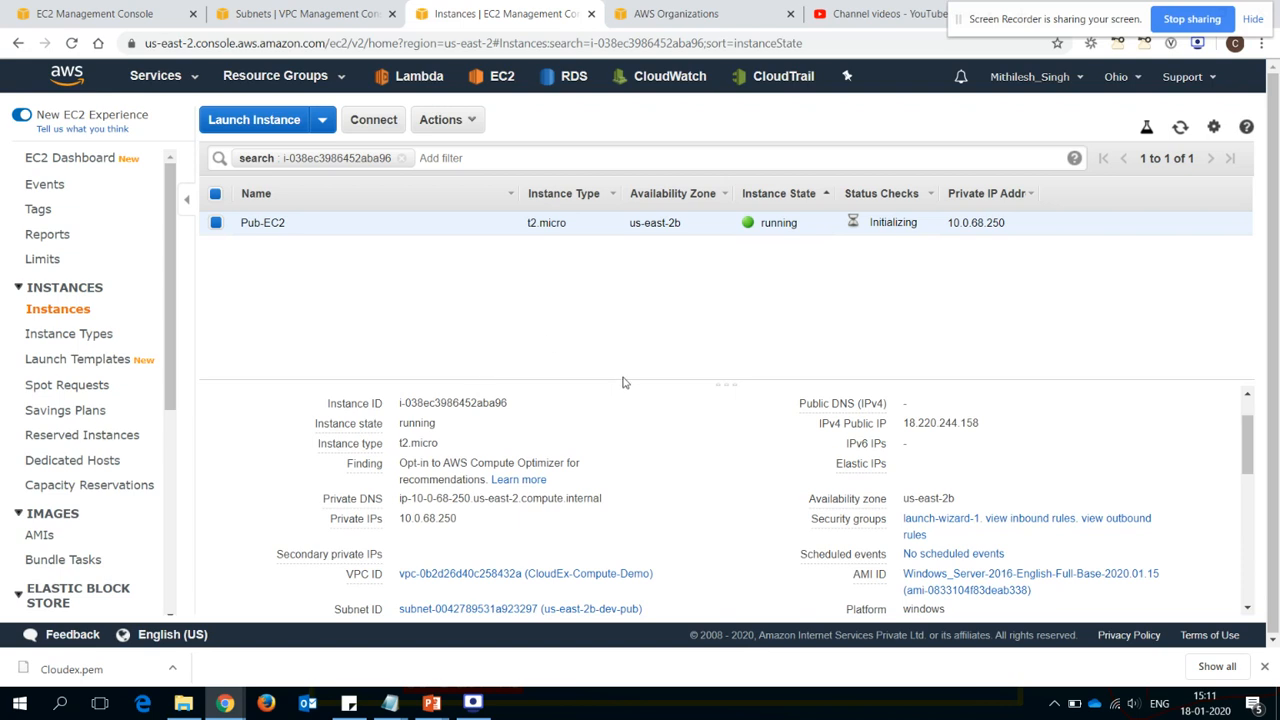
pyautogui.moveTo(622, 382); pyautogui.dragTo(620, 351)
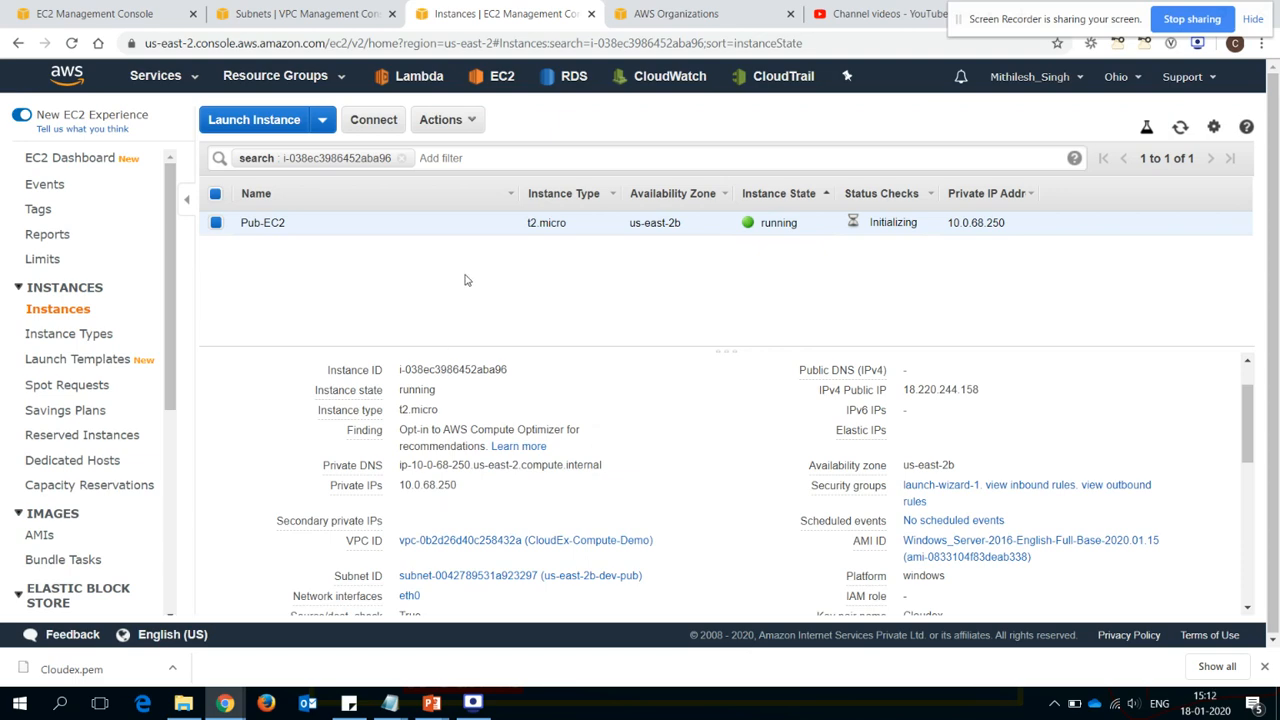
# Start launching another instance from the Microsoft Windows Server 2016 Base AMI and keep the t2.micro instance type.
pyautogui.click(258, 122)
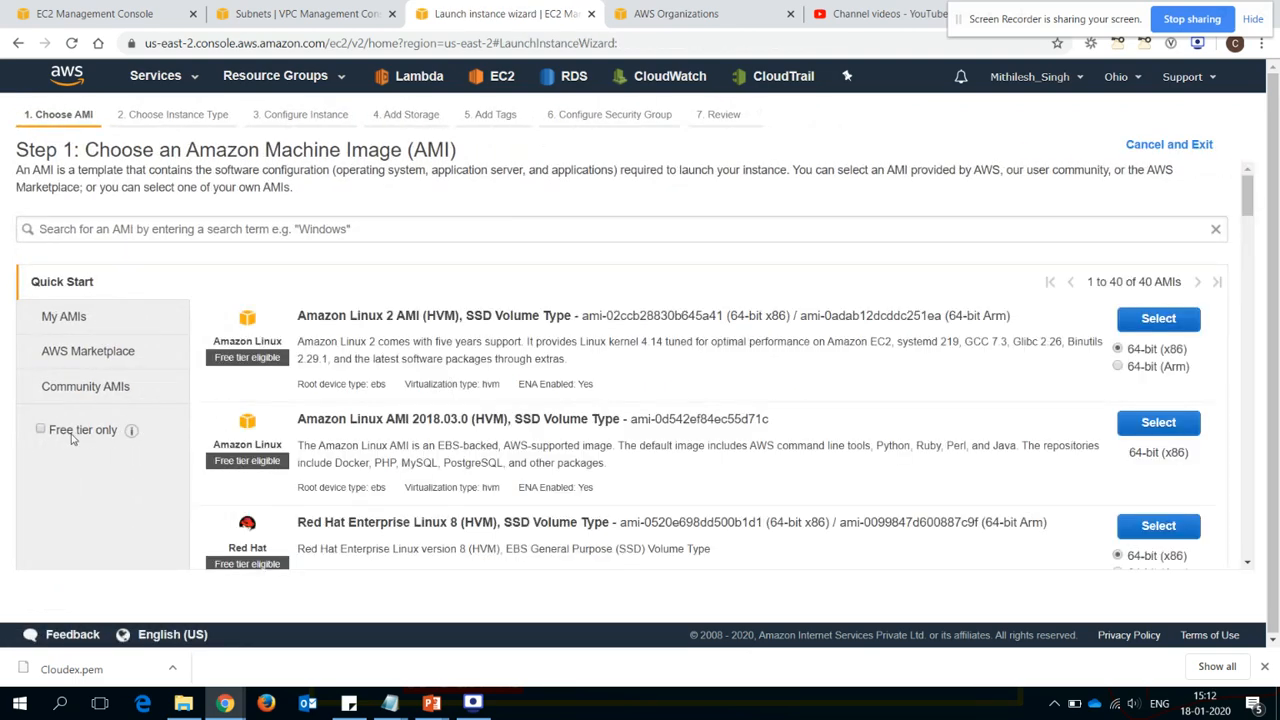
pyautogui.click(72, 432)
pyautogui.moveTo(1243, 220); pyautogui.dragTo(1236, 394)
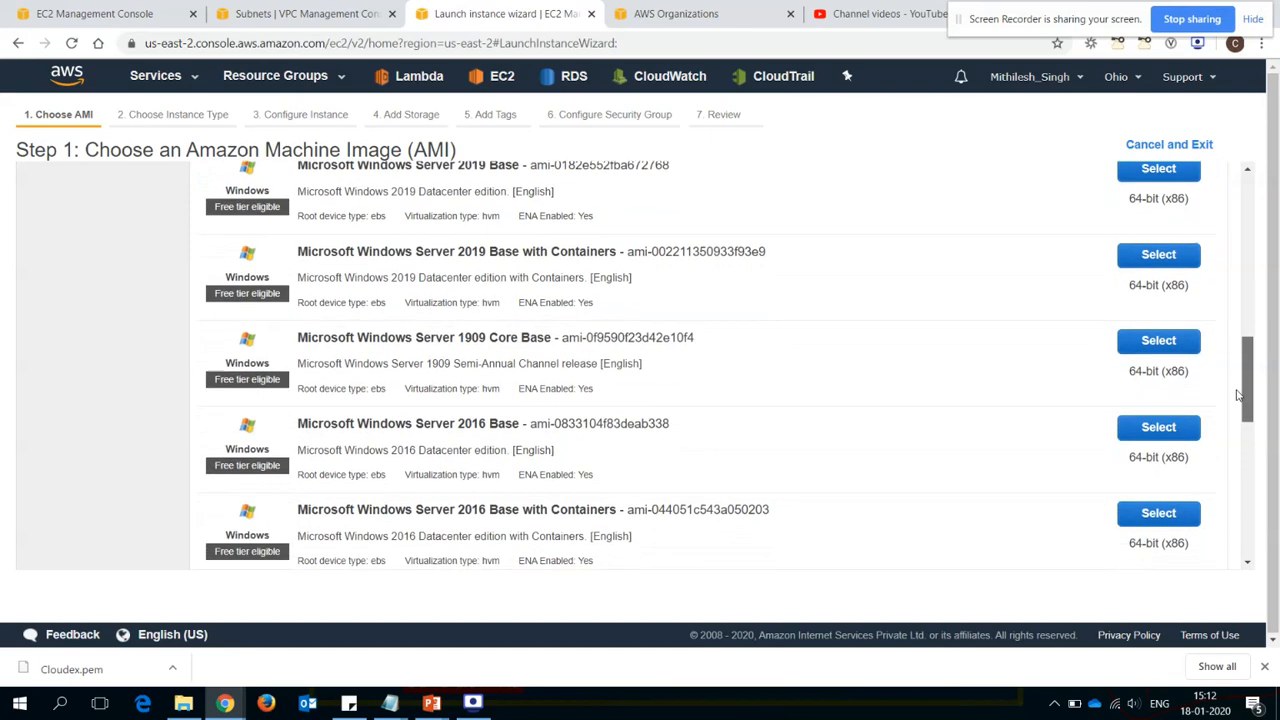
pyautogui.click(1158, 428)
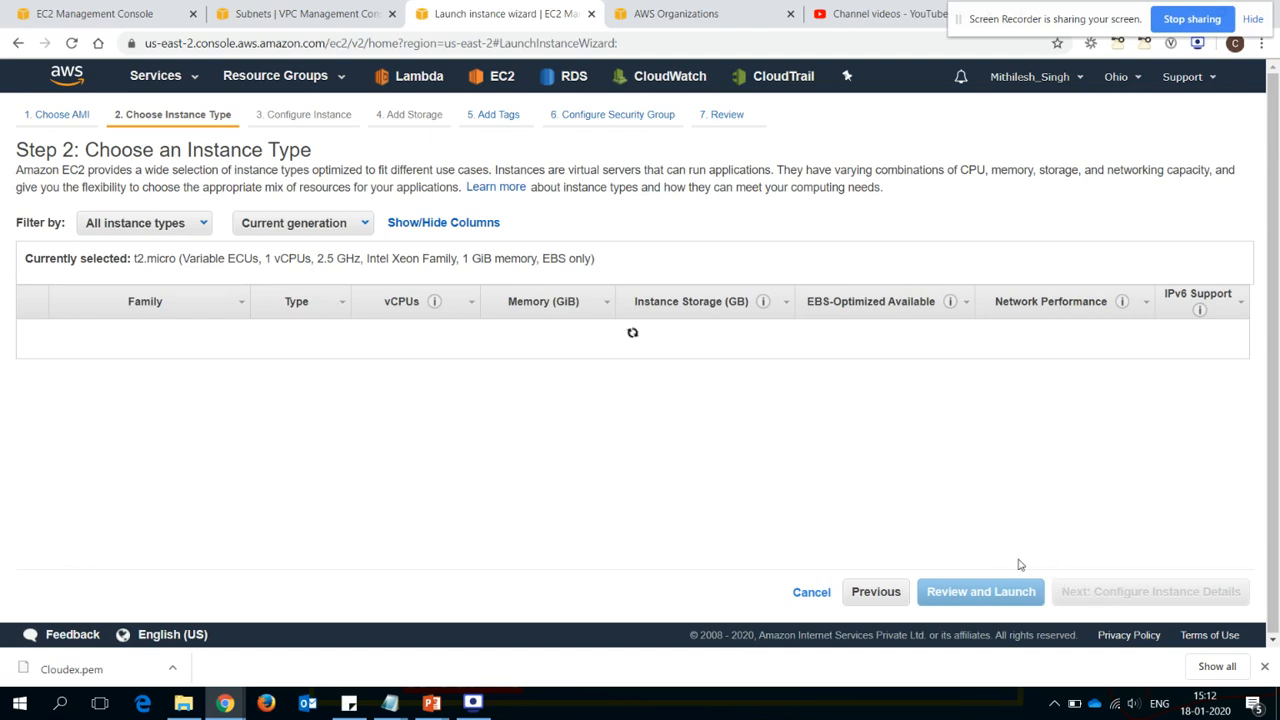
pyautogui.click(1096, 593)
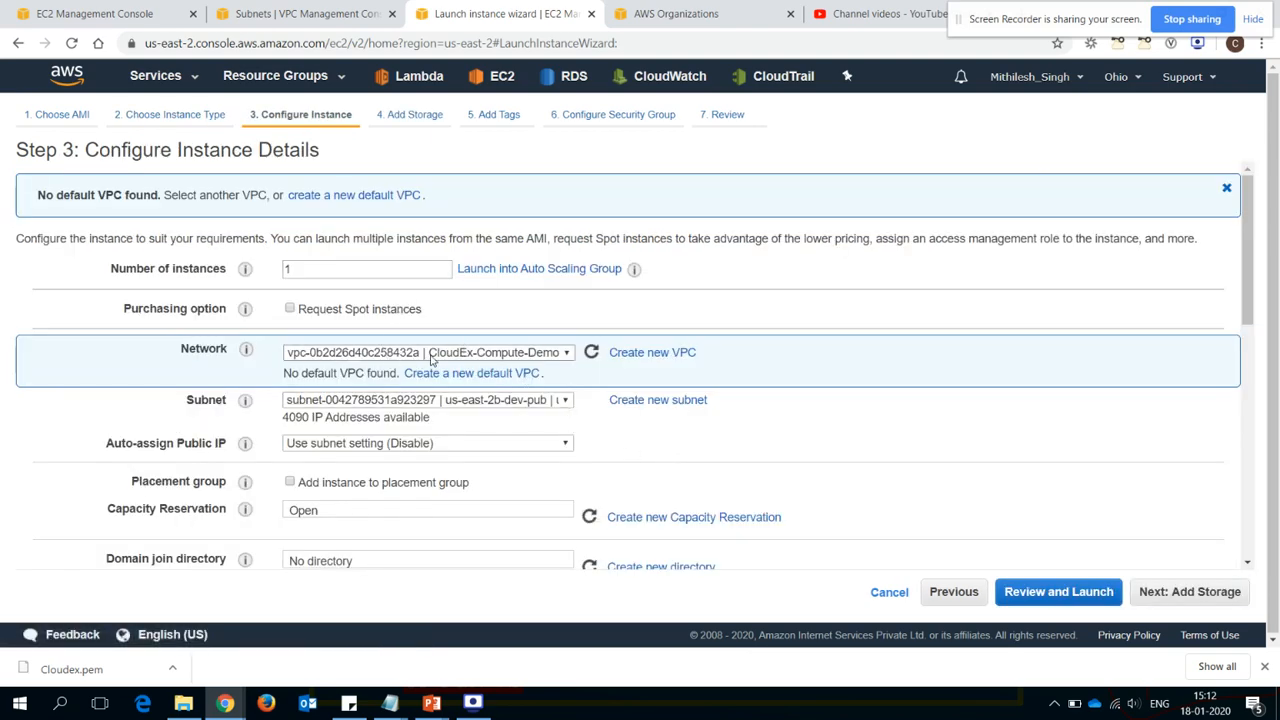
# Place the new instance in the us-east-2a-dev-pri subnet and accept the default storage.
pyautogui.click(480, 400)
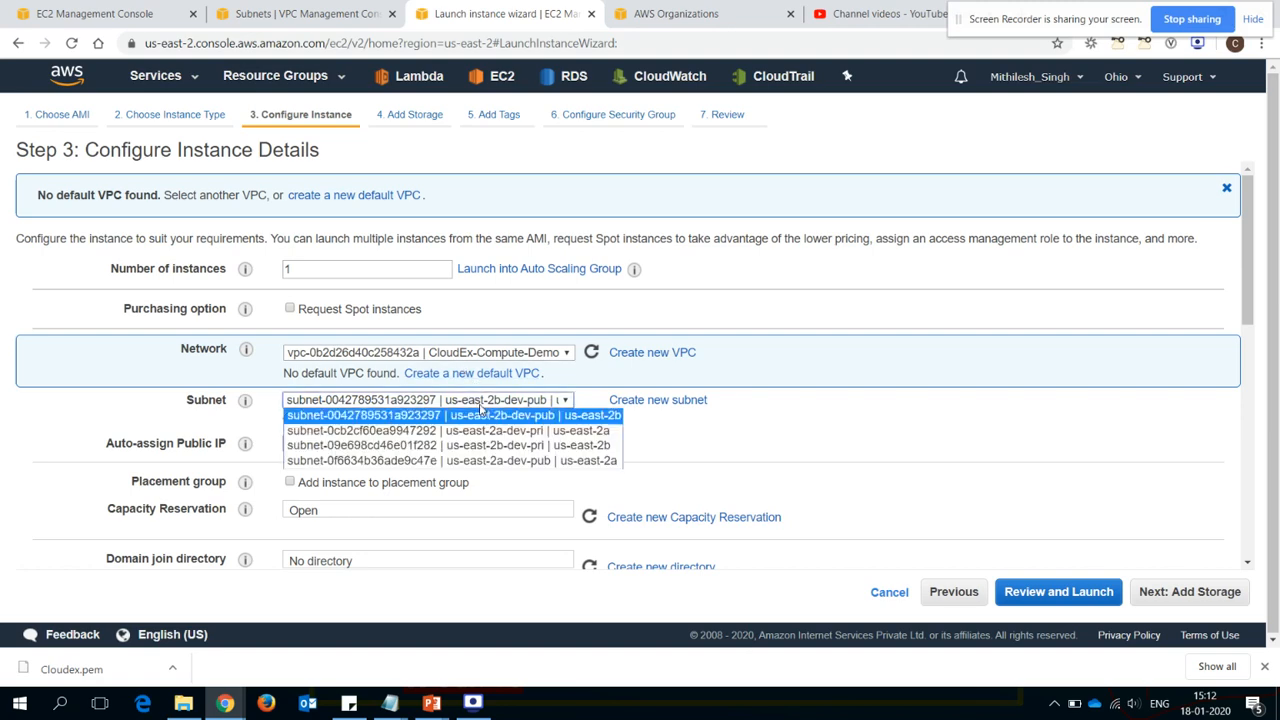
pyautogui.click(543, 430)
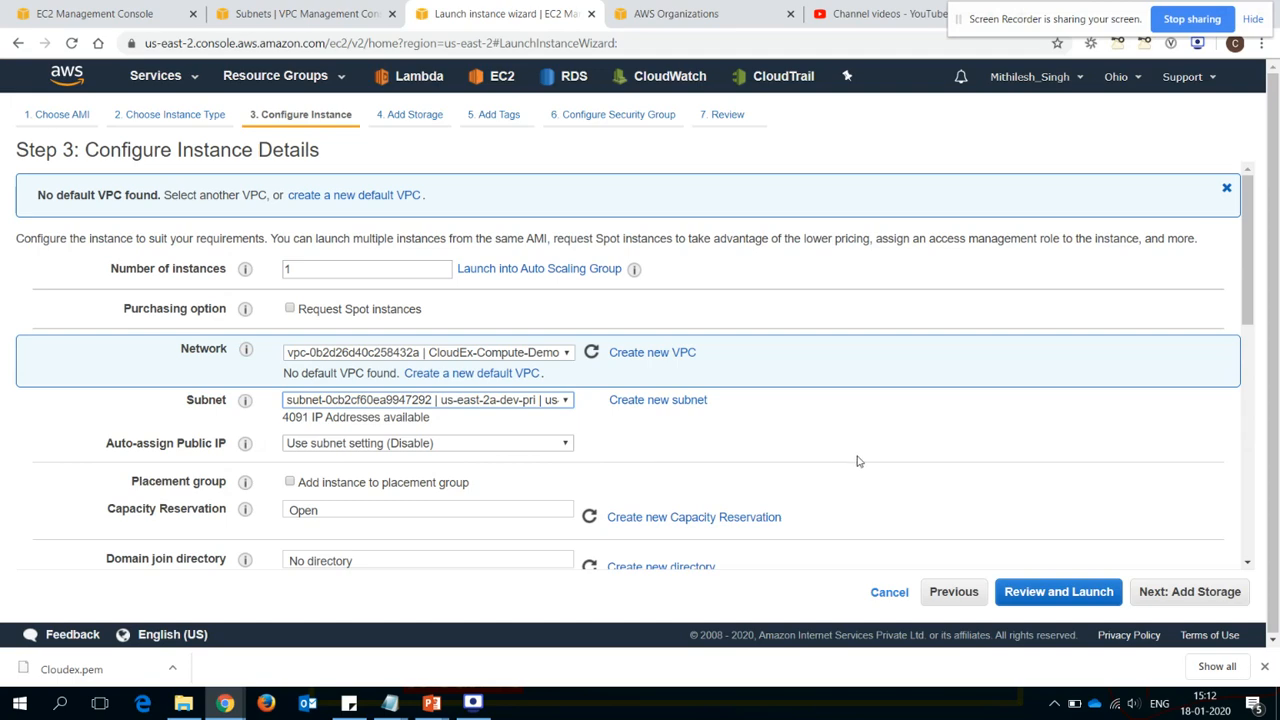
pyautogui.click(1165, 594)
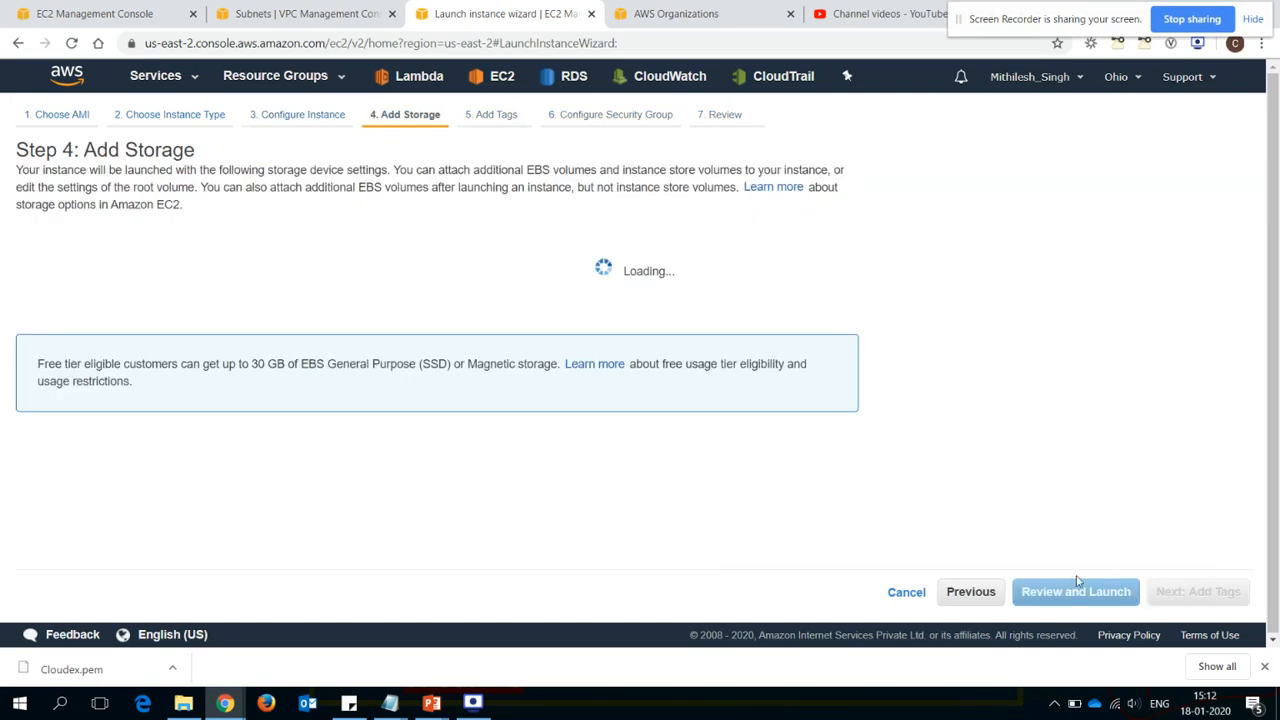
pyautogui.click(1187, 594)
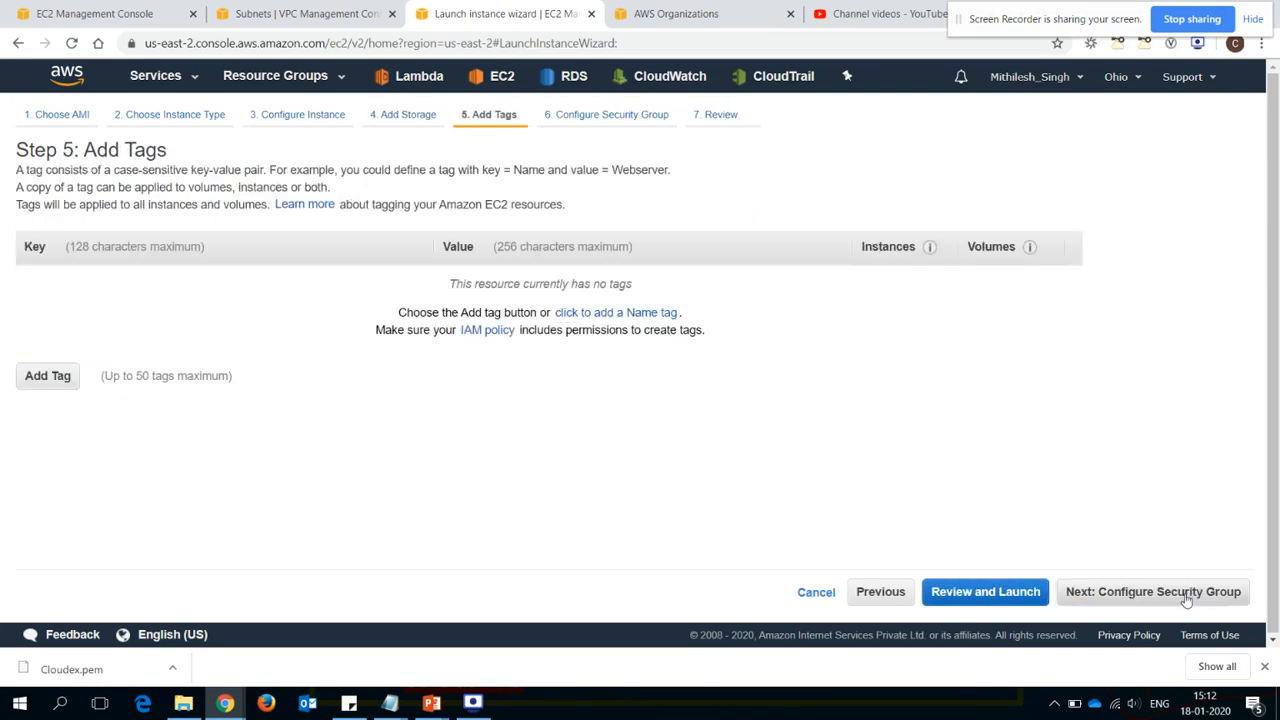
# Add a tag with the key Name and the value Pri-EC2, and proceed to the security group configuration.
pyautogui.click(57, 377)
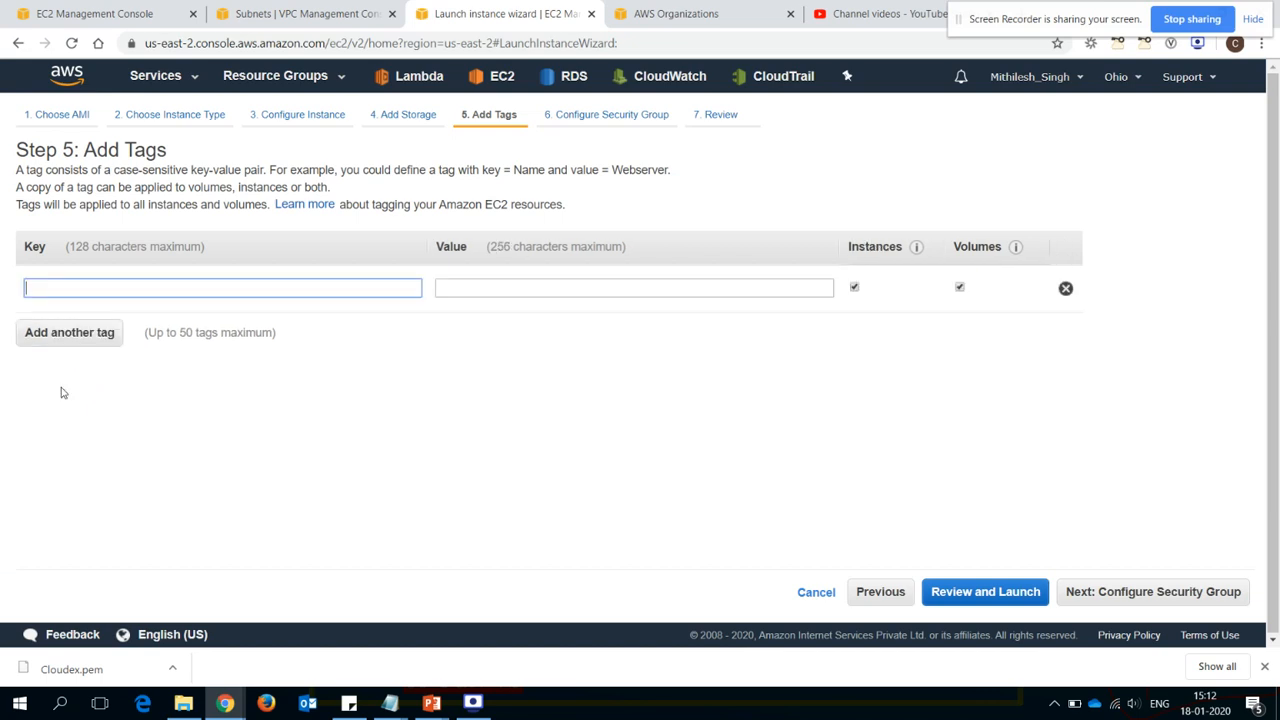
pyautogui.write('Name')
pyautogui.press('Tab')
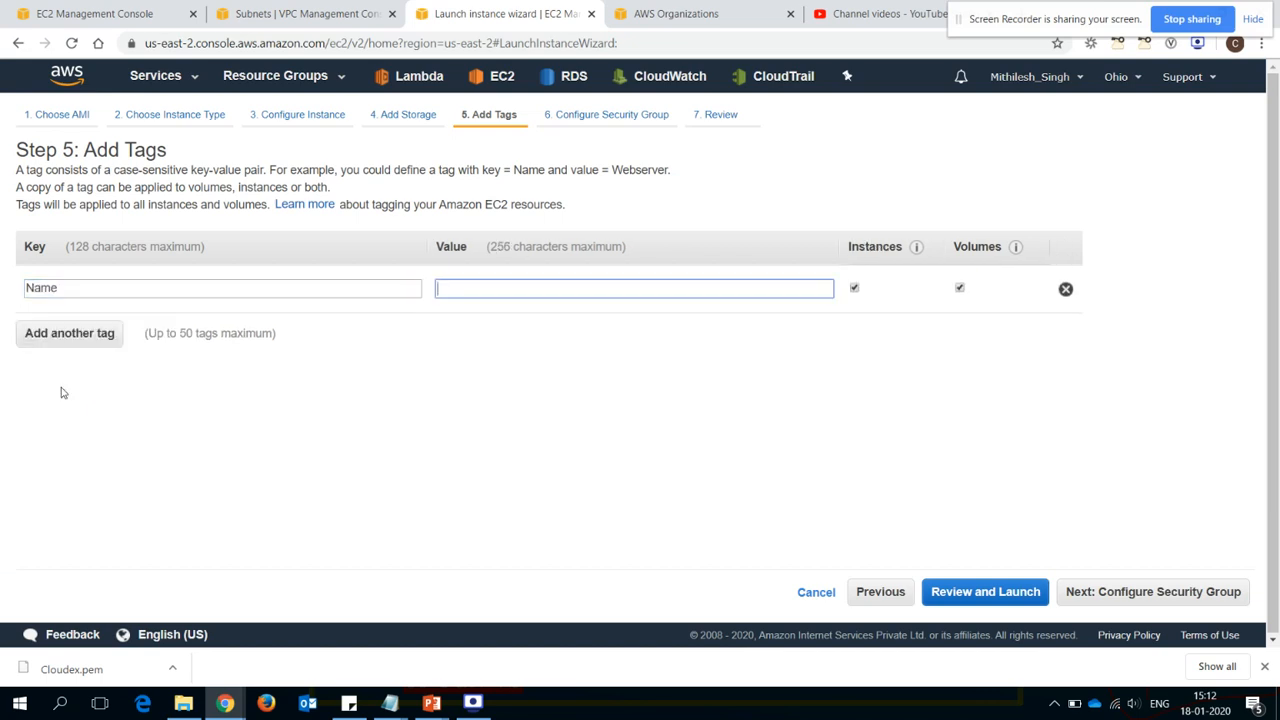
pyautogui.write('Pri-')
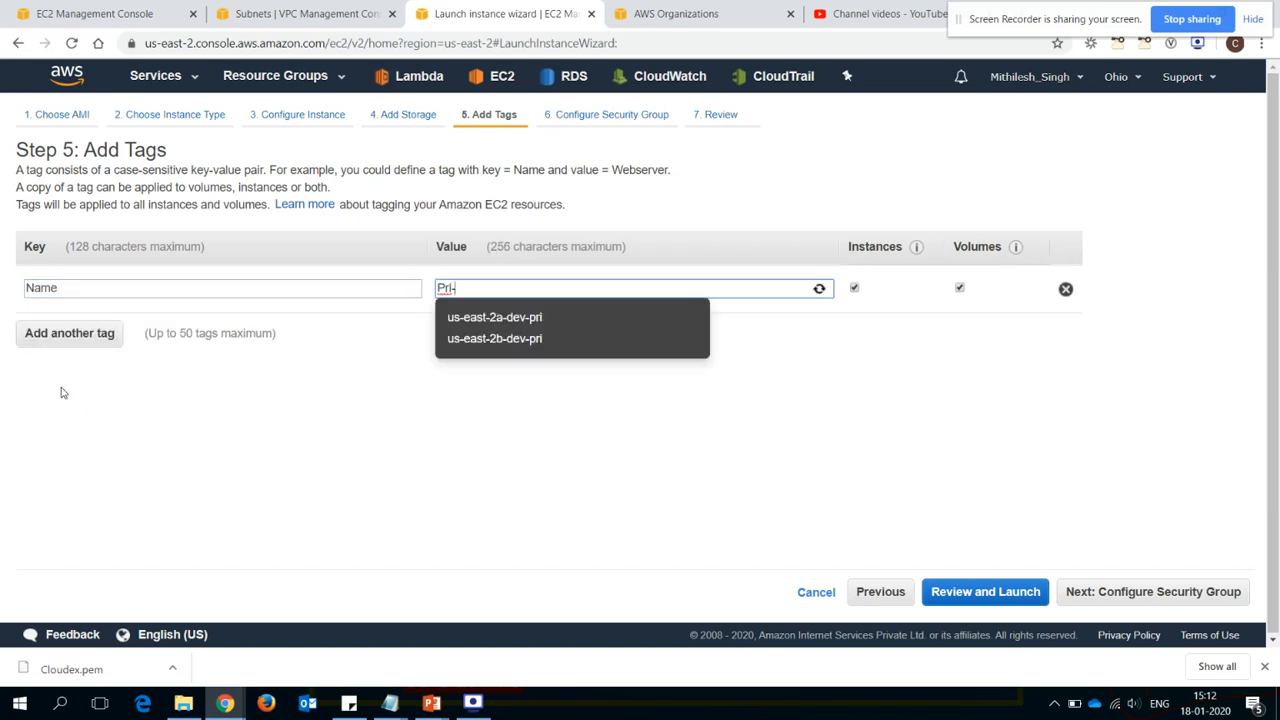
pyautogui.write('EC2')
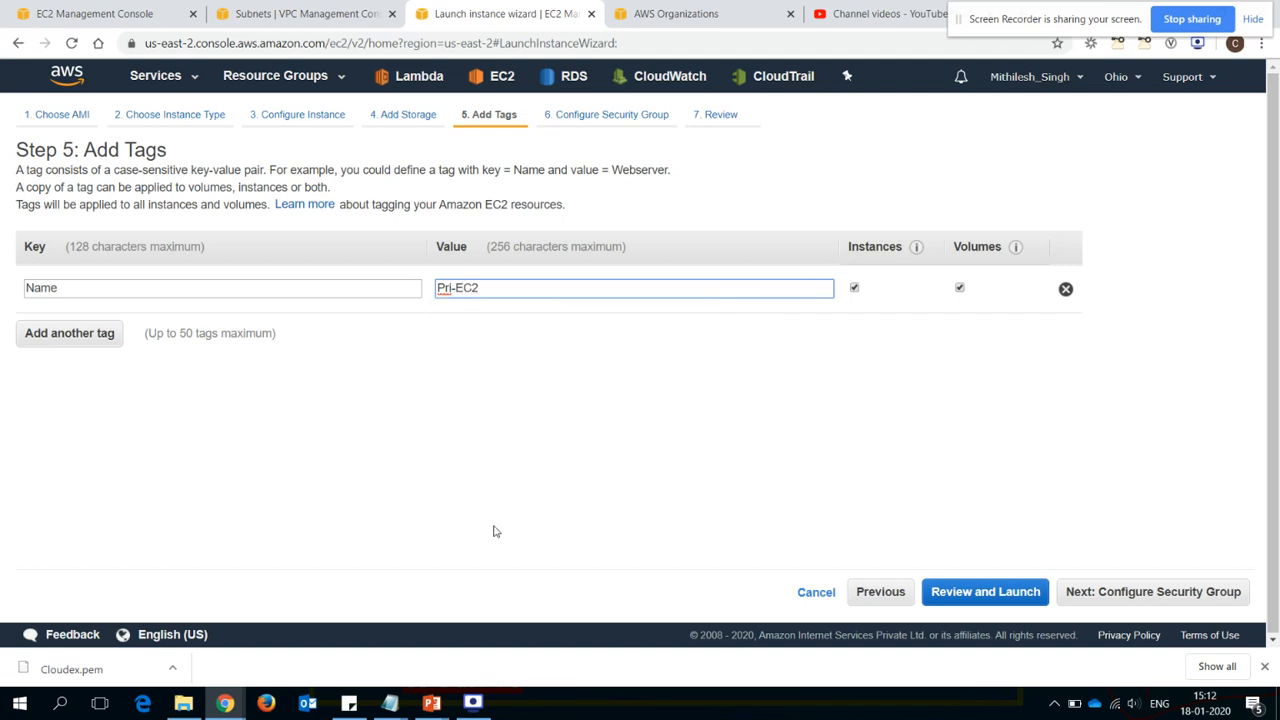
pyautogui.click(1086, 590)
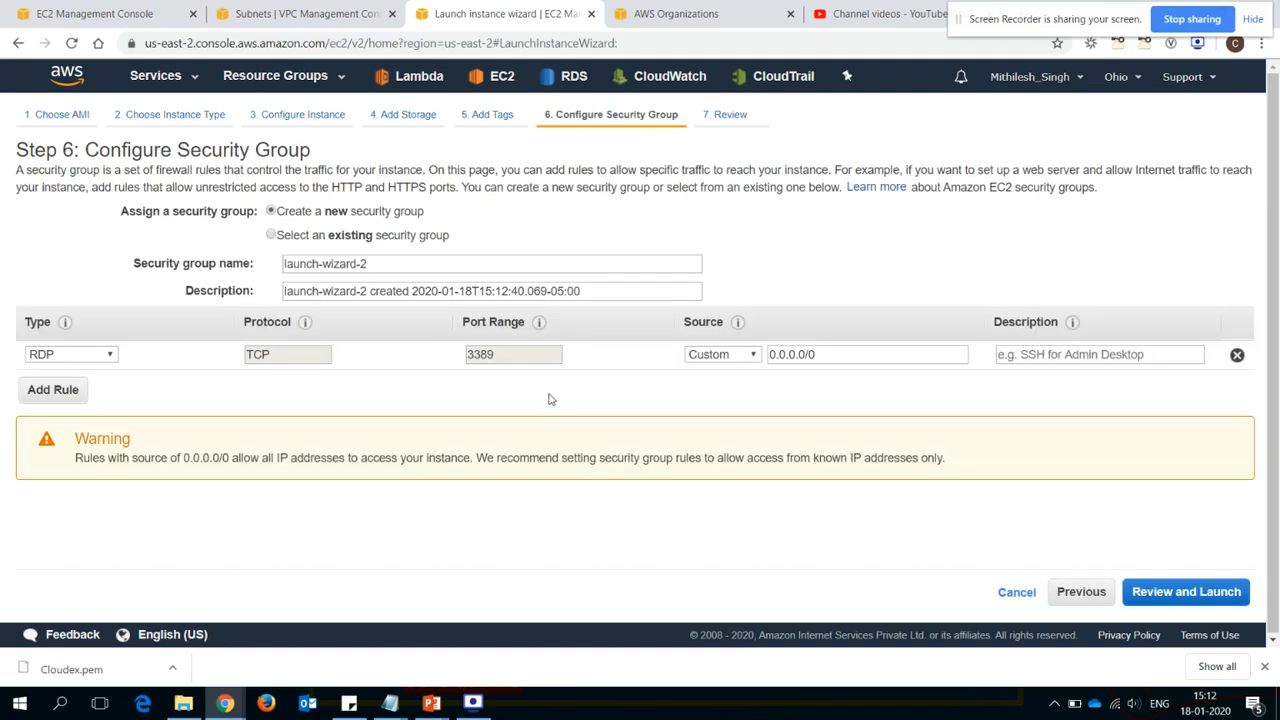
# Assign the existing launch-wizard-1 security group to the instance and proceed to the launch review.
pyautogui.click(318, 240)
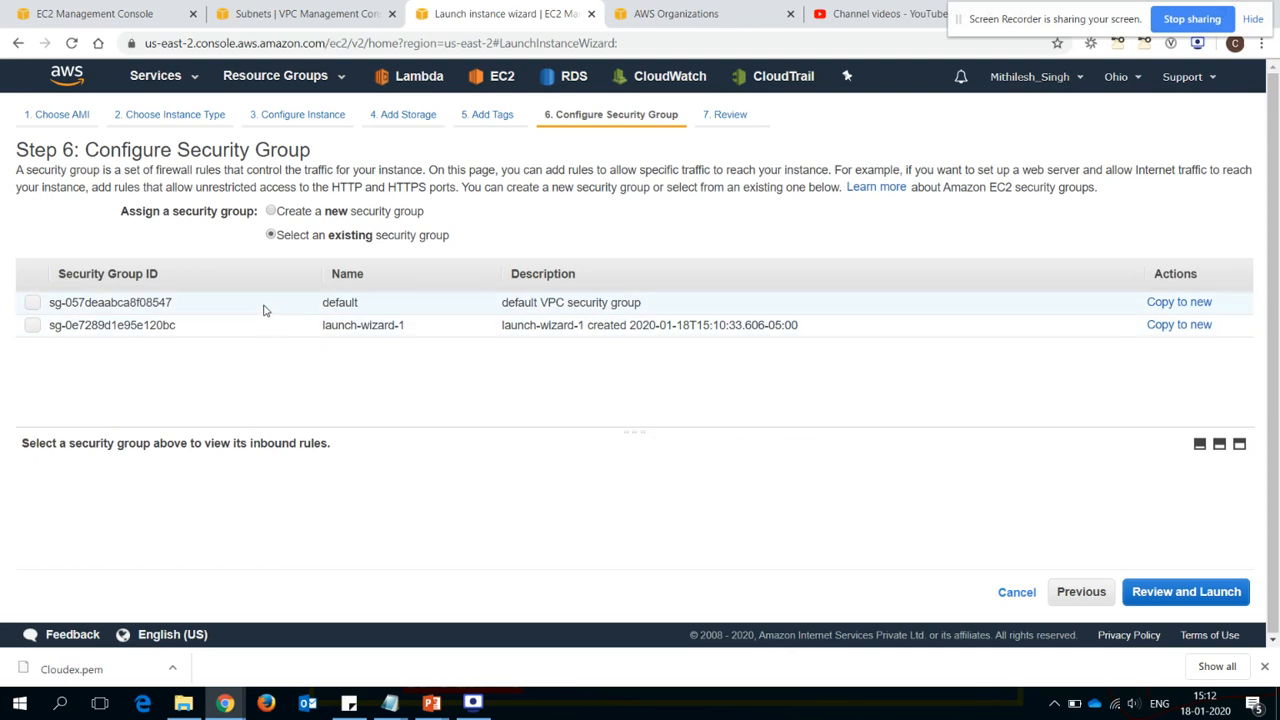
pyautogui.click(300, 306)
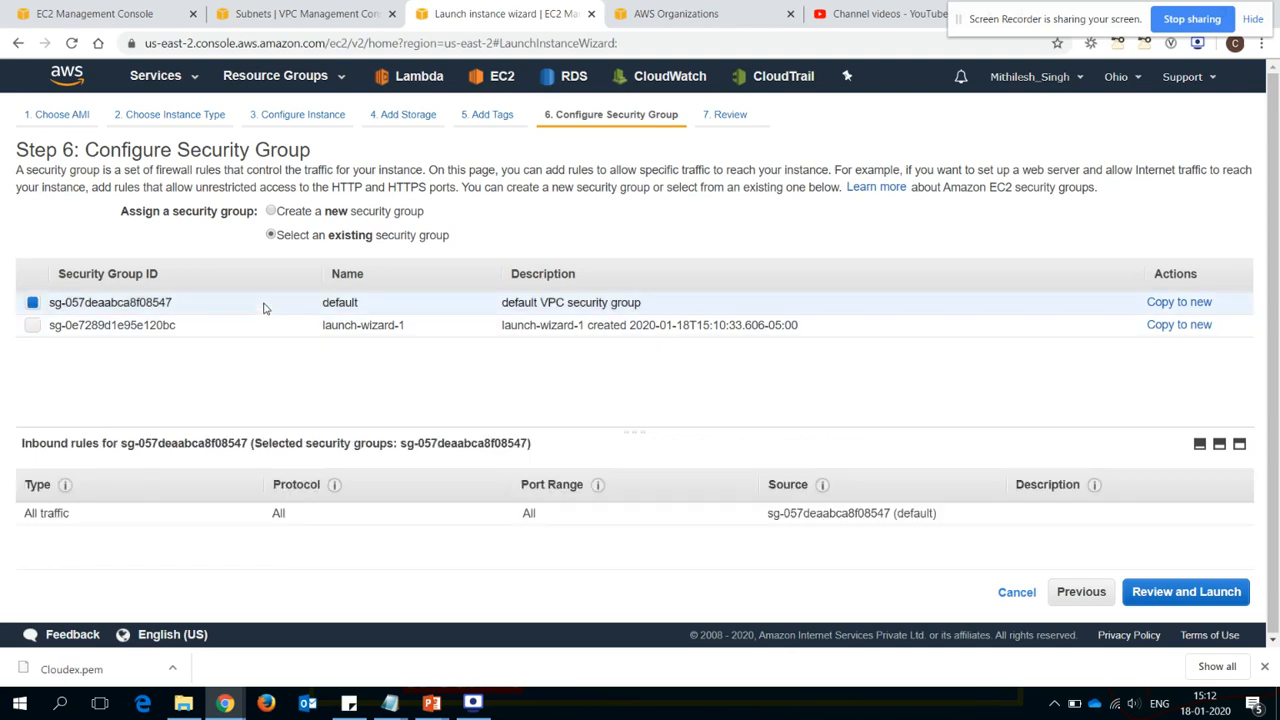
pyautogui.click(377, 320)
pyautogui.click(1186, 598)
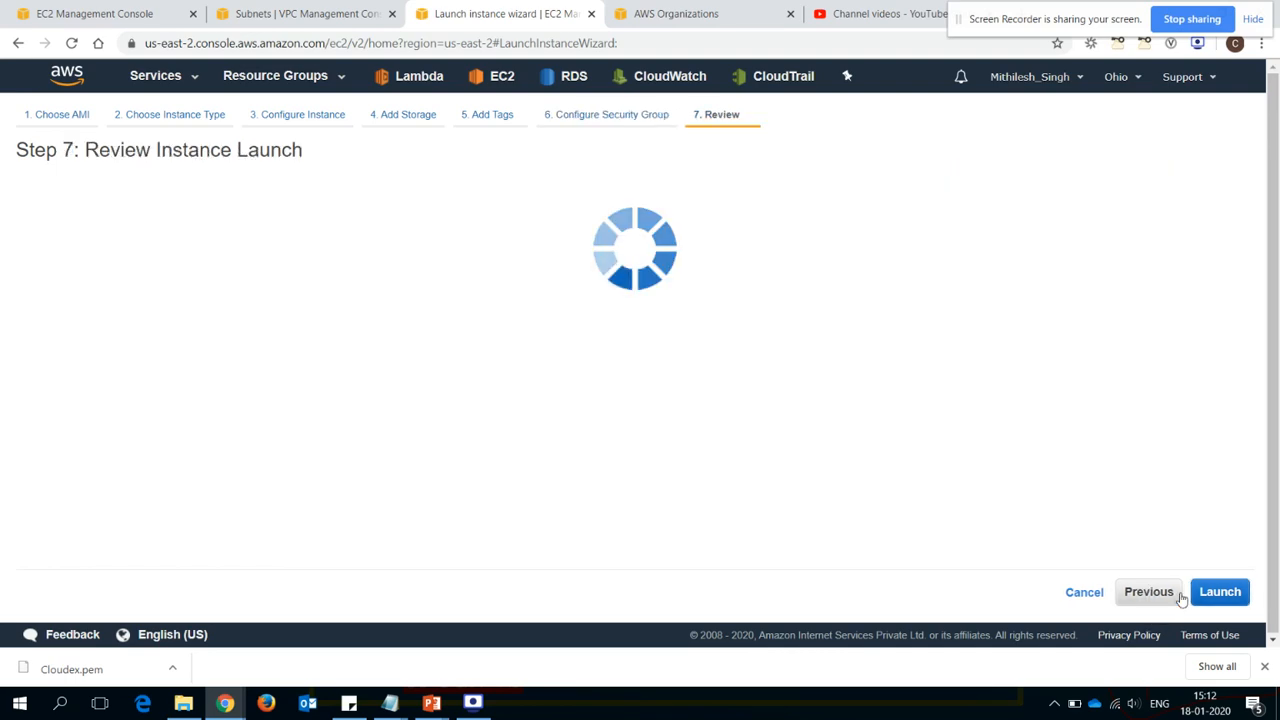
# Launch the instance with the existing Cloudex key pair, acknowledging access to its private key file.
pyautogui.click(1220, 593)
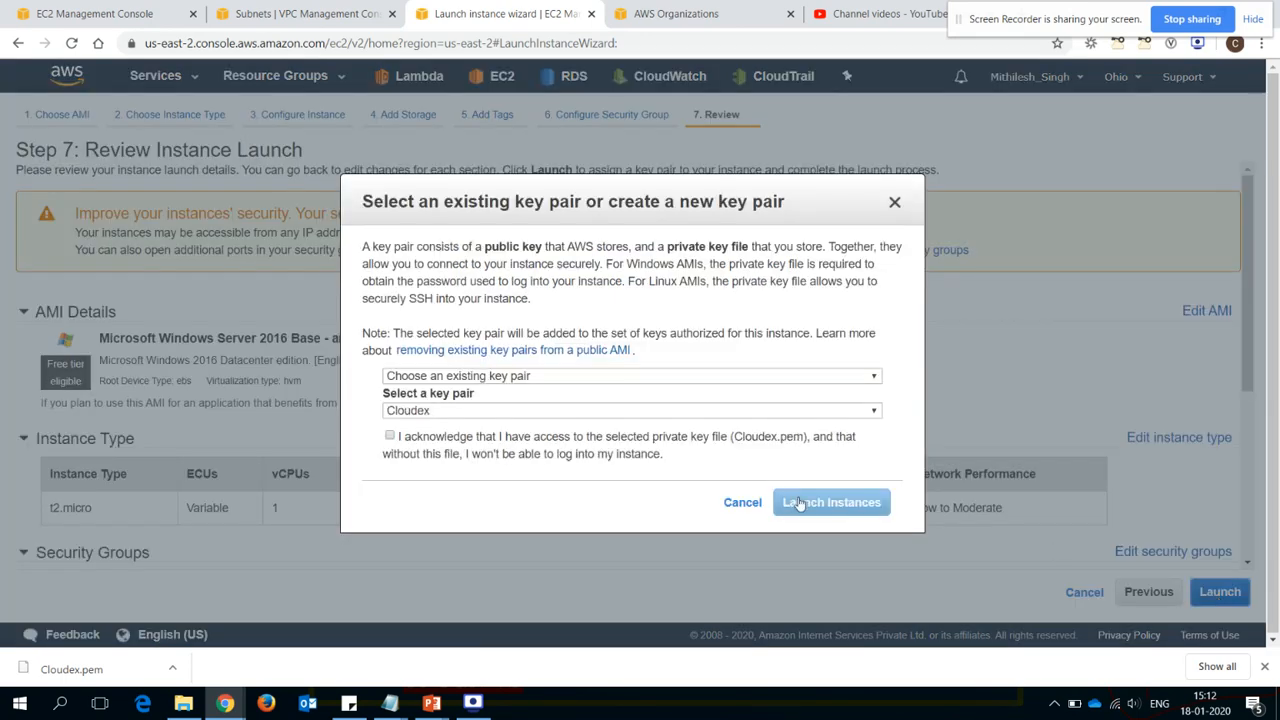
pyautogui.click(522, 446)
pyautogui.click(831, 502)
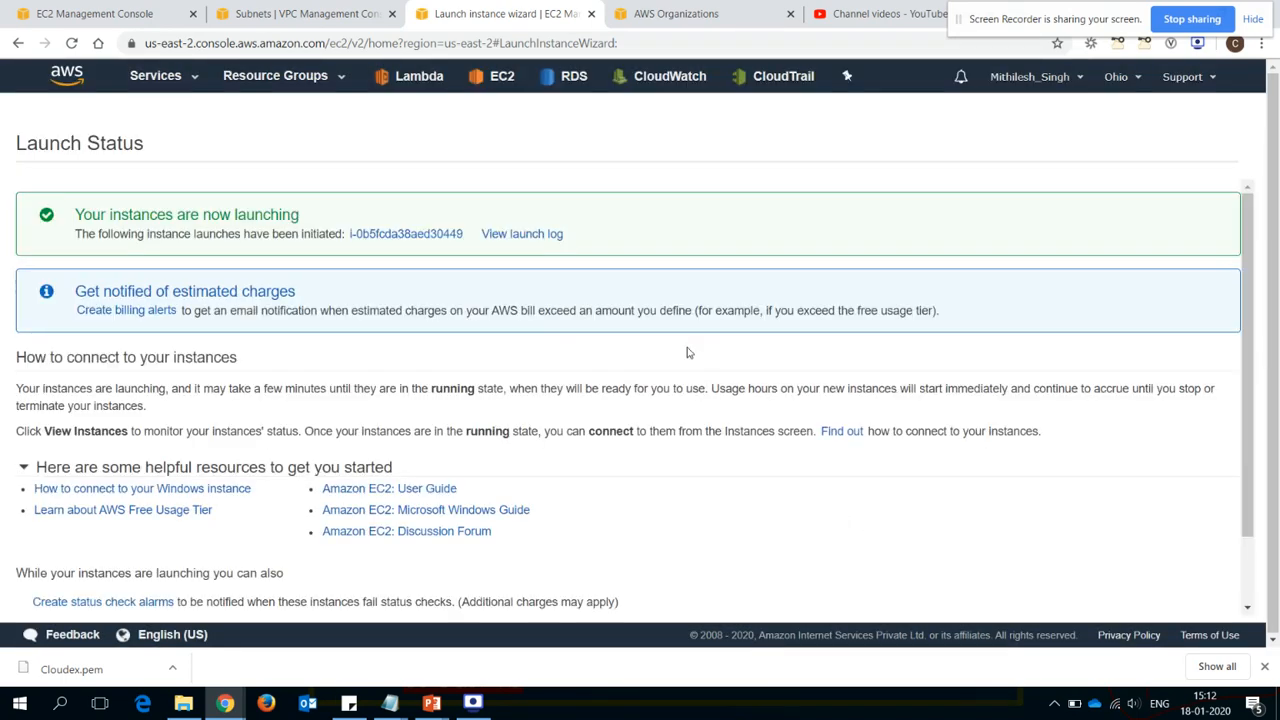
# Open the newly launched instance, clear the search filter to list all instances, and check Pri-EC2's subnet and availability zone.
pyautogui.click(406, 234)
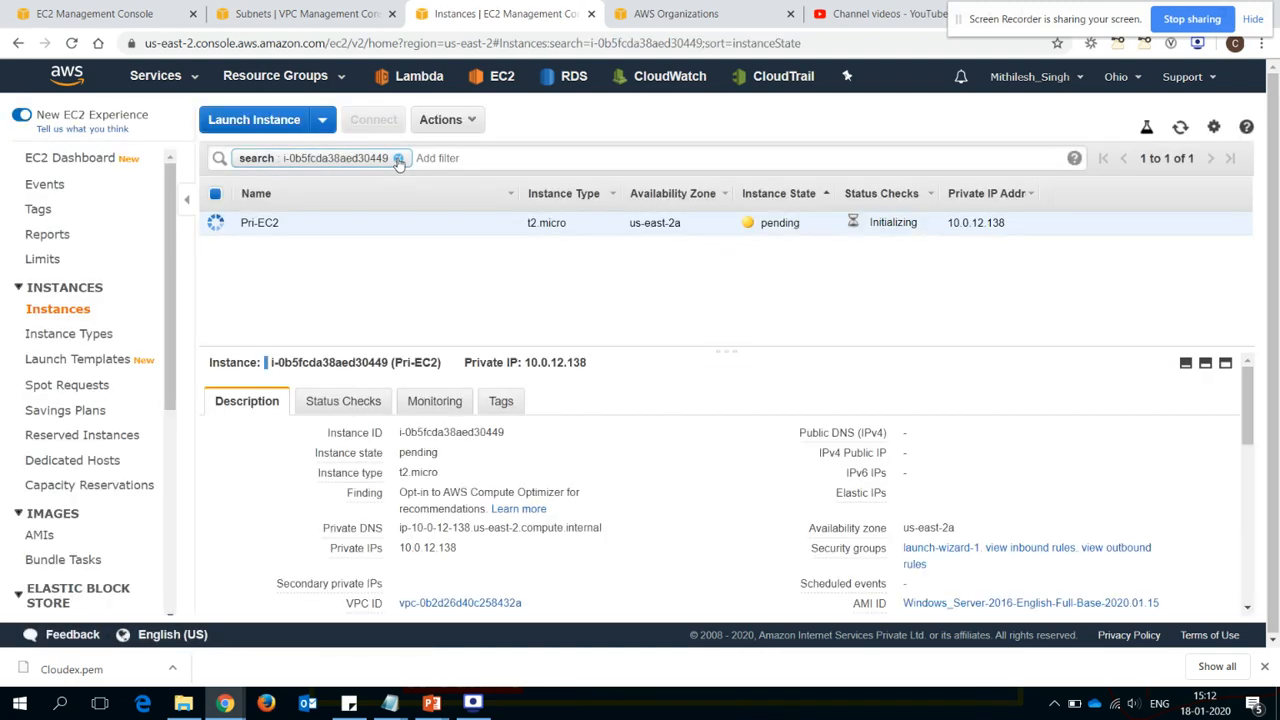
pyautogui.click(398, 158)
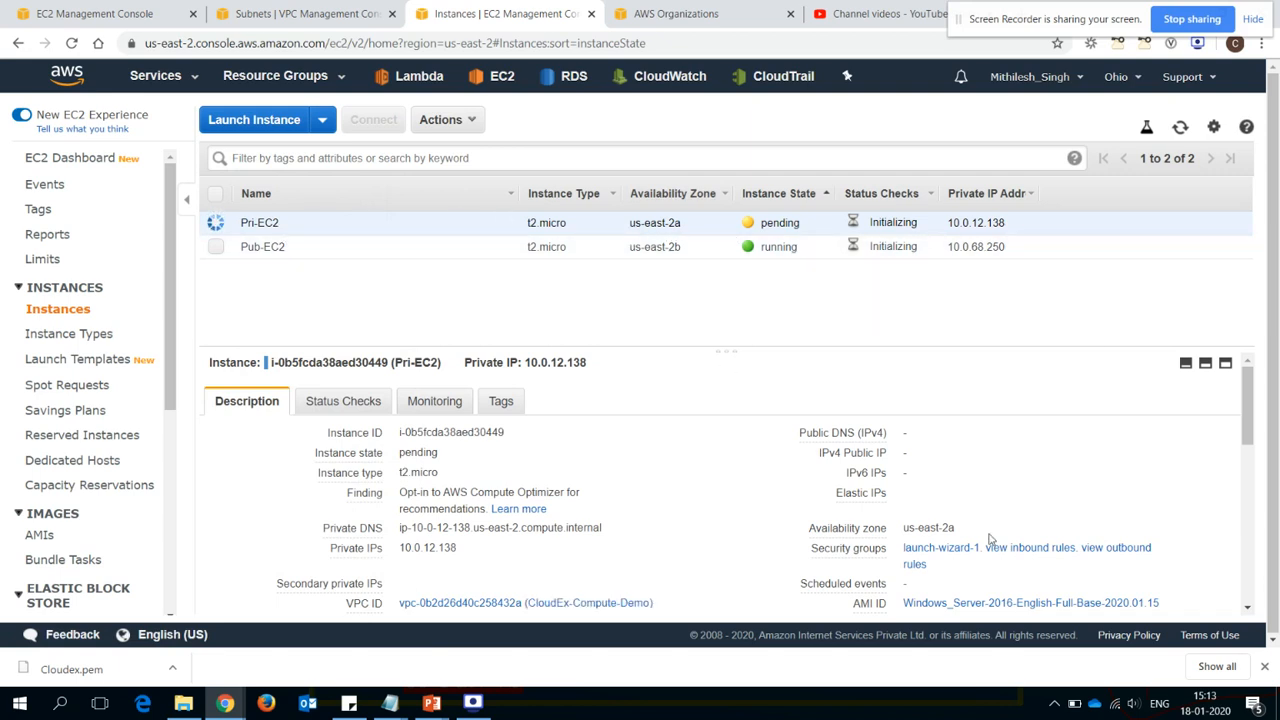
pyautogui.moveTo(1257, 409); pyautogui.dragTo(1254, 456)
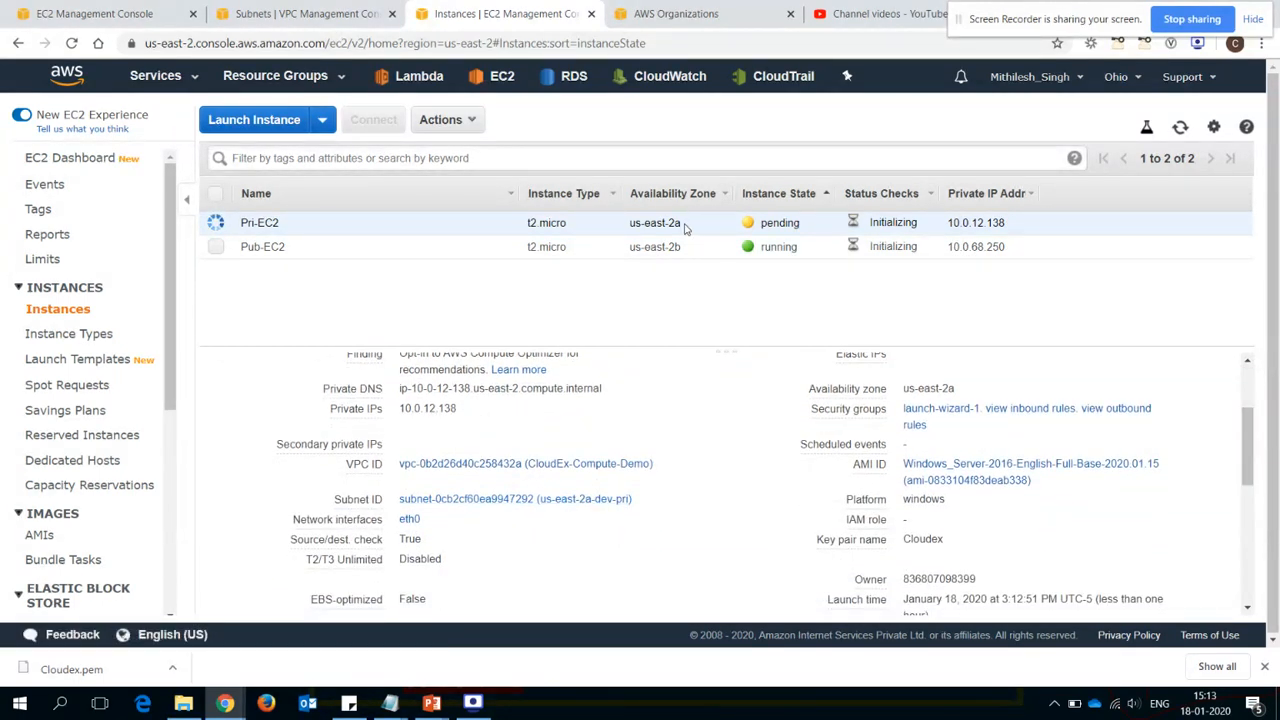
pyautogui.moveTo(685, 228); pyautogui.dragTo(627, 226)
# Switch to the PowerPoint slide show to examine the subnet and availability zone diagram, and return to the EC2 instances in Chrome.
pyautogui.moveTo(431, 703)
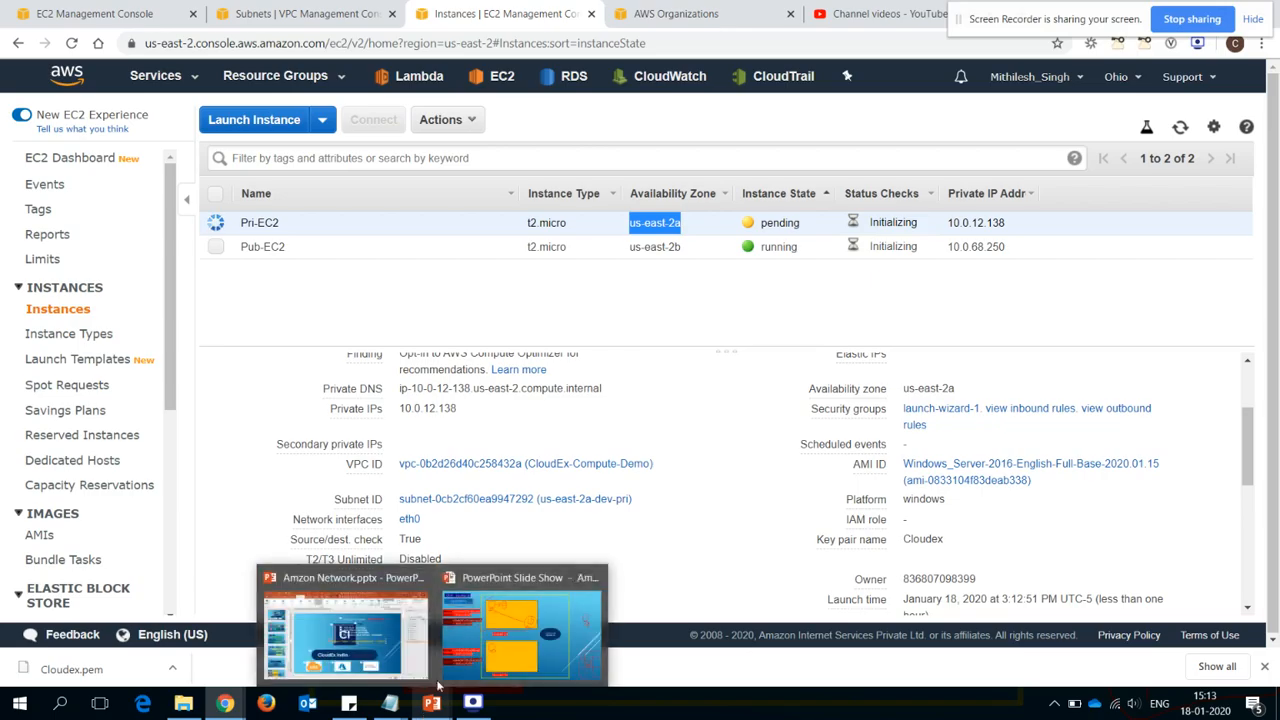
pyautogui.click(492, 645)
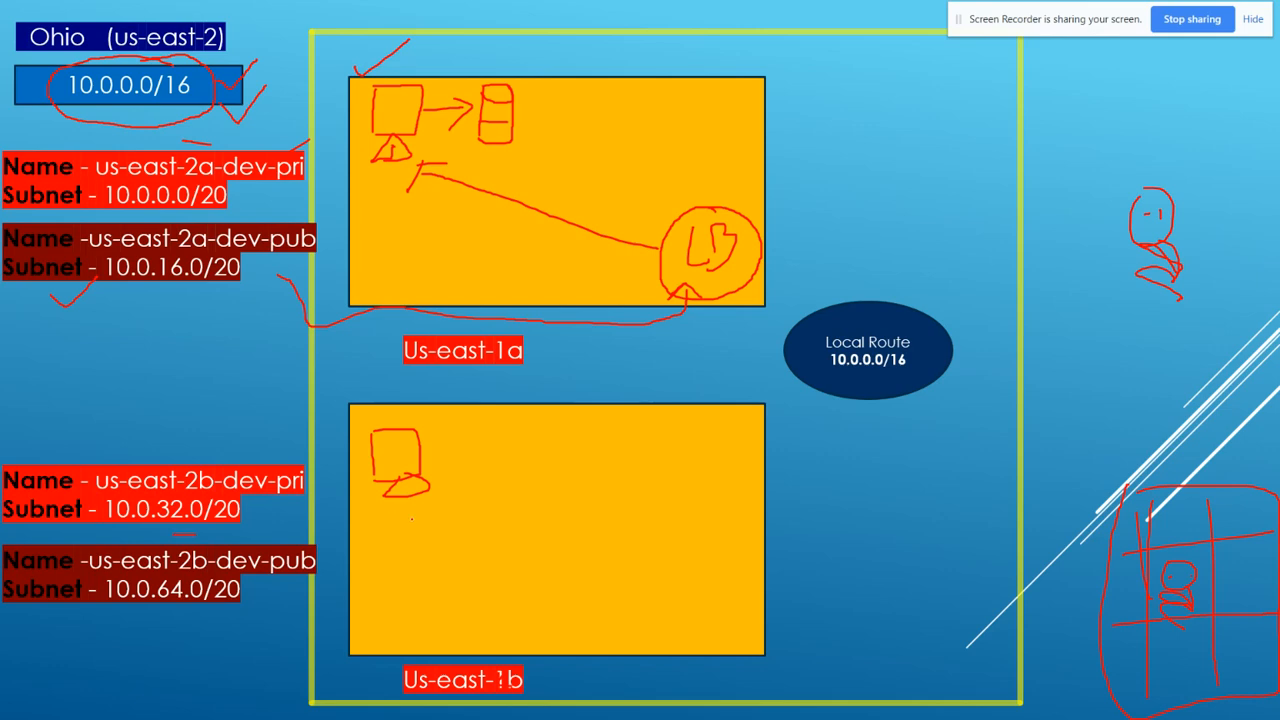
pyautogui.hotkey('alt', 'Tab')
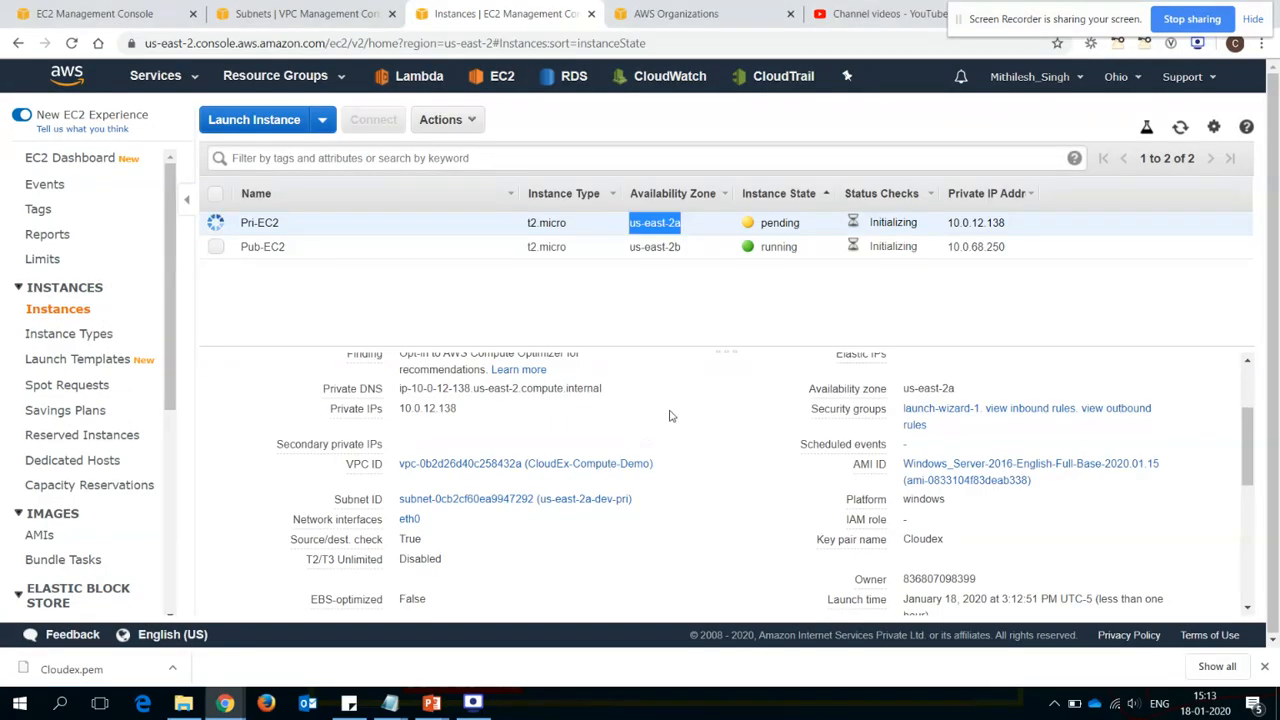
# Select the Pub-EC2 instance to check its availability zone and refresh the instances list.
pyautogui.moveTo(656, 246); pyautogui.dragTo(629, 253)
pyautogui.click(675, 248)
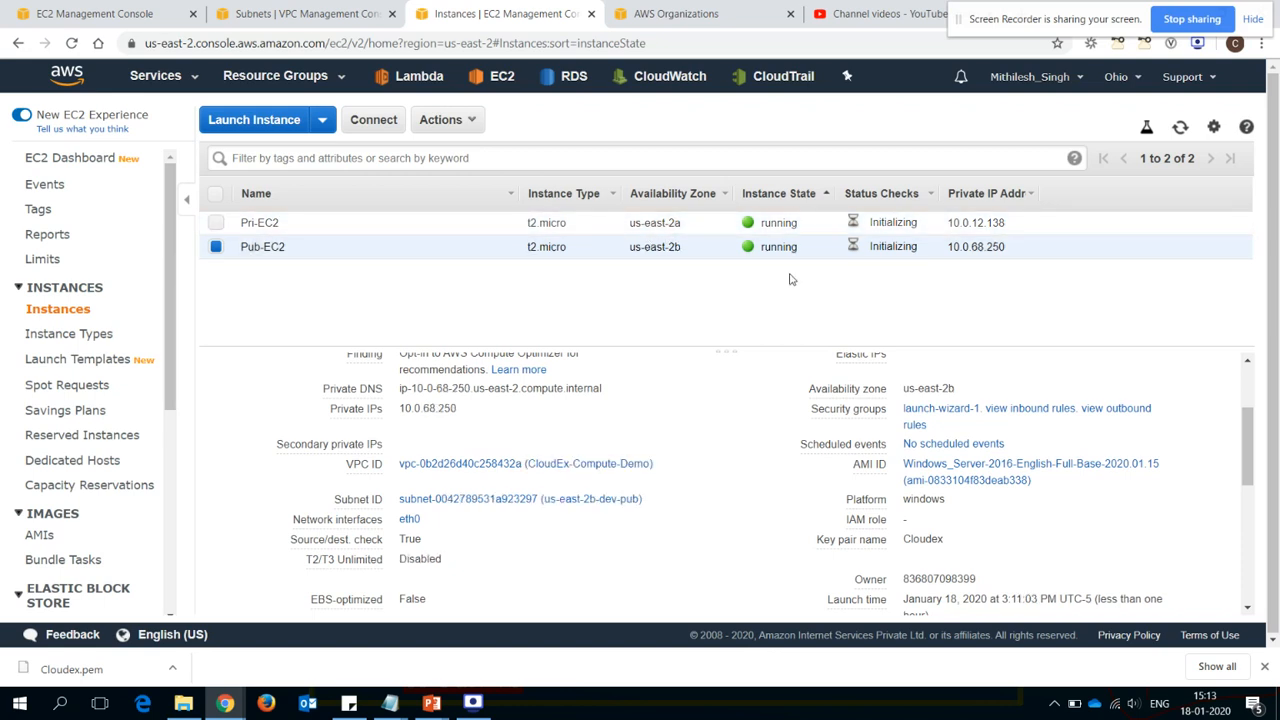
pyautogui.click(1180, 128)
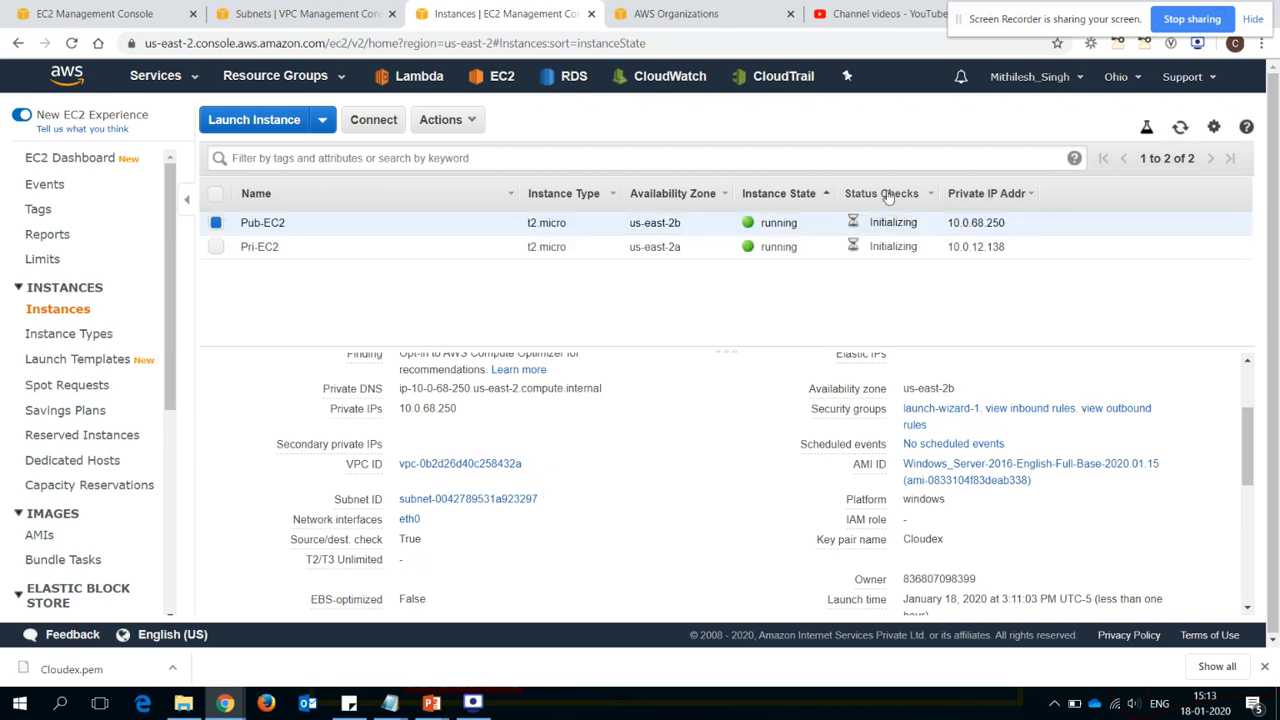
# Select the Pri-EC2 instance and examine its status checks and description details.
pyautogui.moveTo(871, 246)
pyautogui.mouseDown()
pyautogui.moveTo(922, 250)
pyautogui.moveTo(864, 248)
pyautogui.mouseUp()
pyautogui.click(920, 250)
pyautogui.click(875, 312)
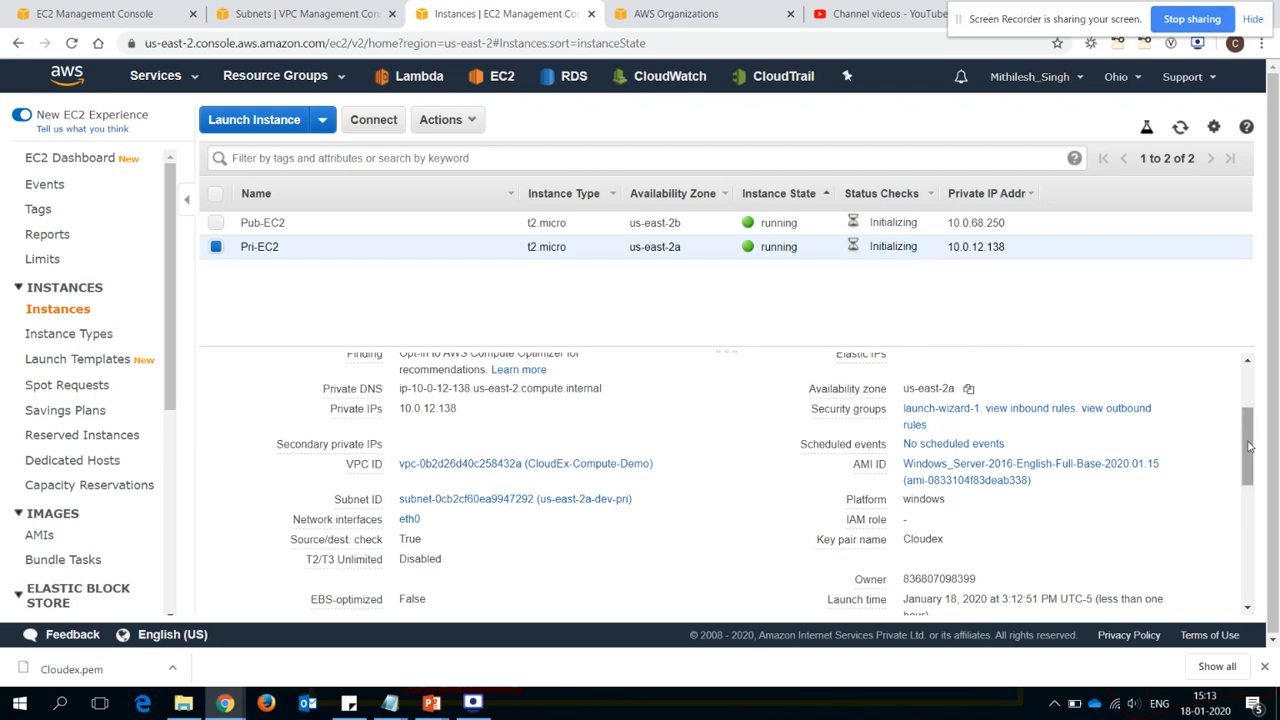
pyautogui.moveTo(1246, 429); pyautogui.dragTo(1246, 372)
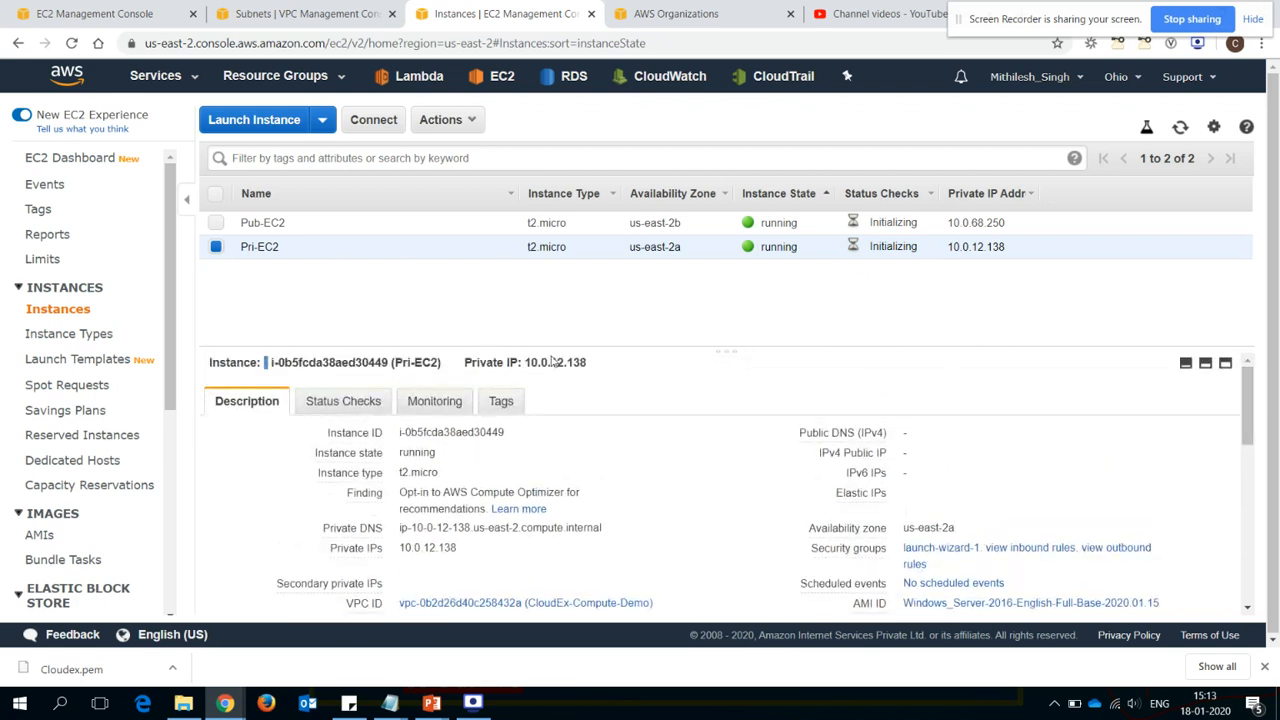
pyautogui.click(332, 410)
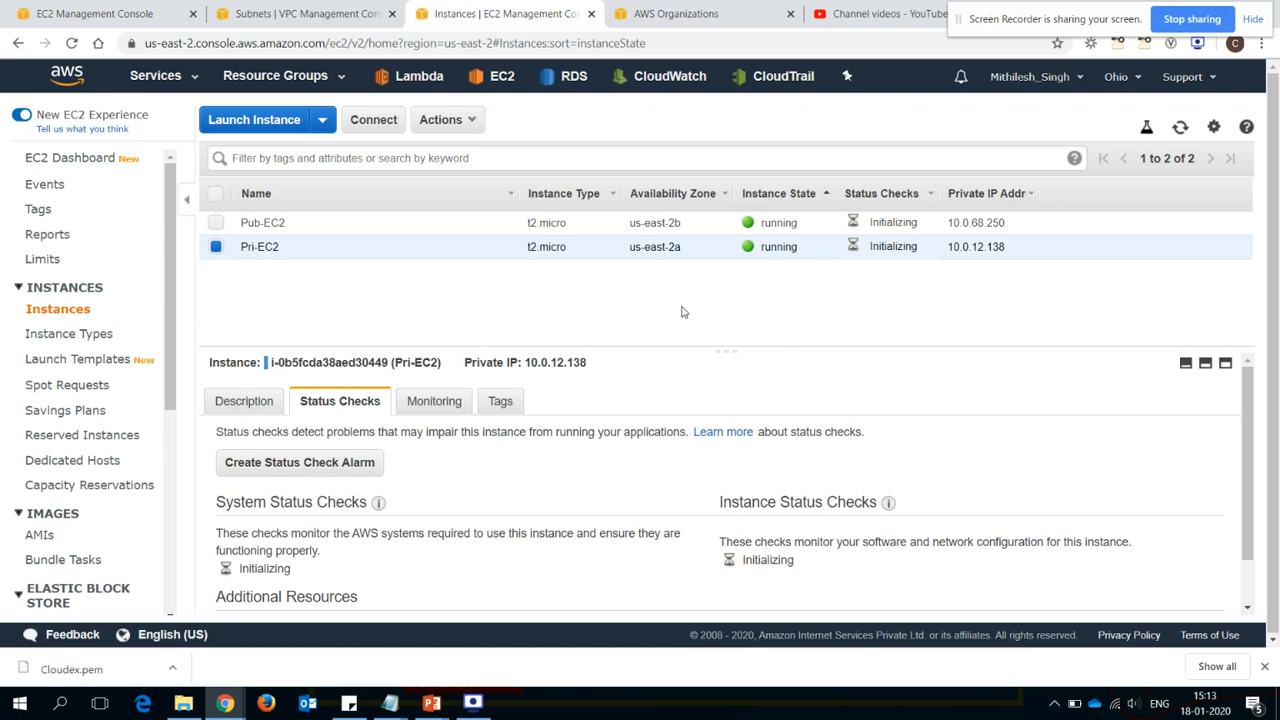
pyautogui.click(250, 405)
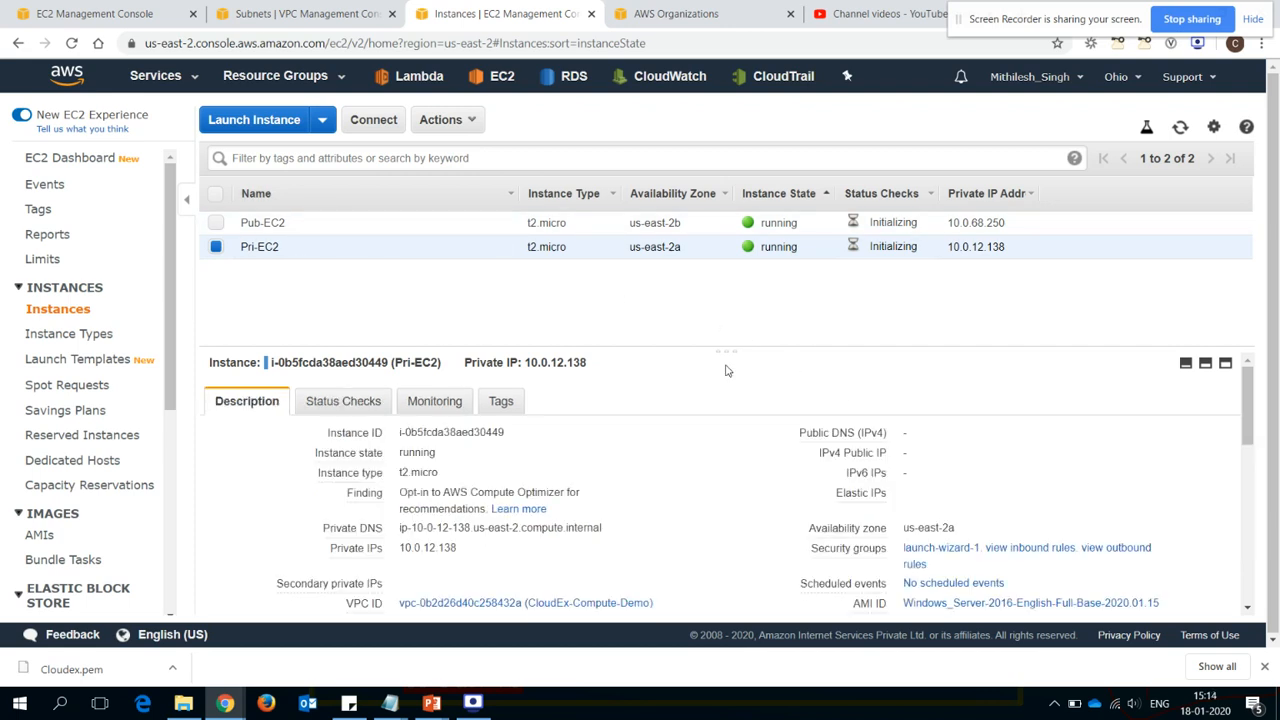
# Get the instance screenshot of Pri-EC2 to examine its boot screen, and return to the instances list.
pyautogui.click(464, 120)
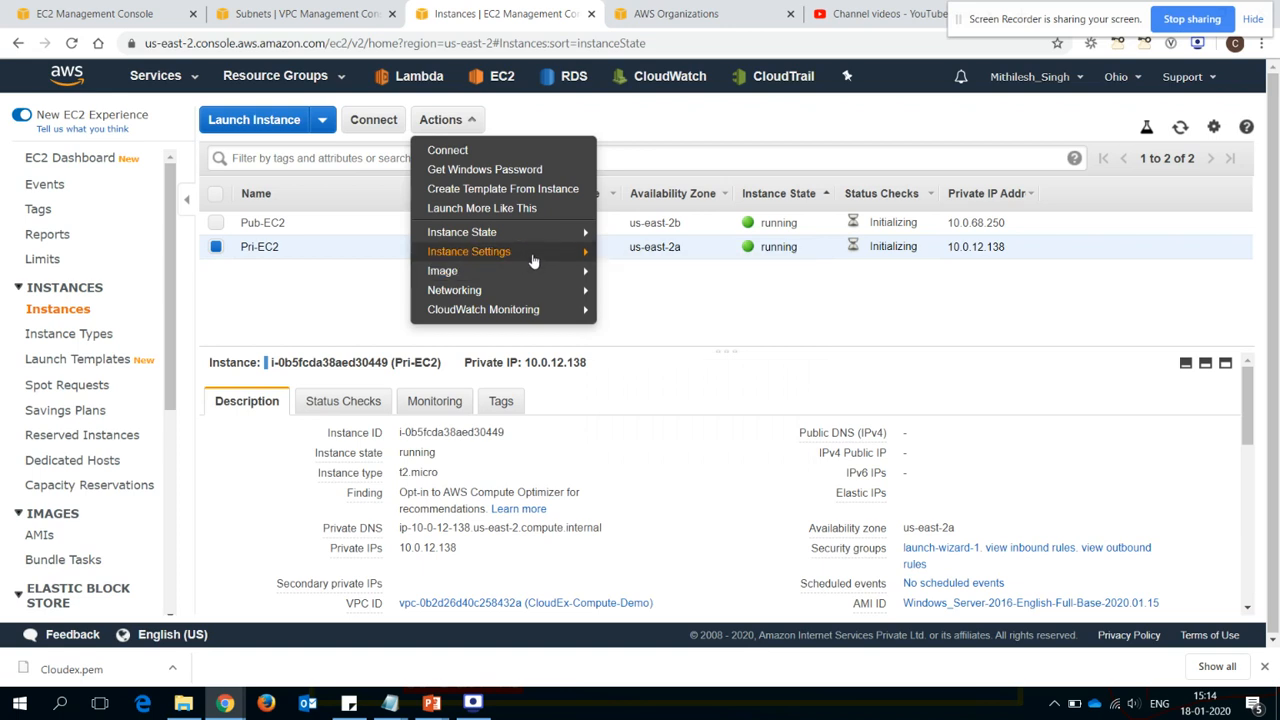
pyautogui.moveTo(578, 252)
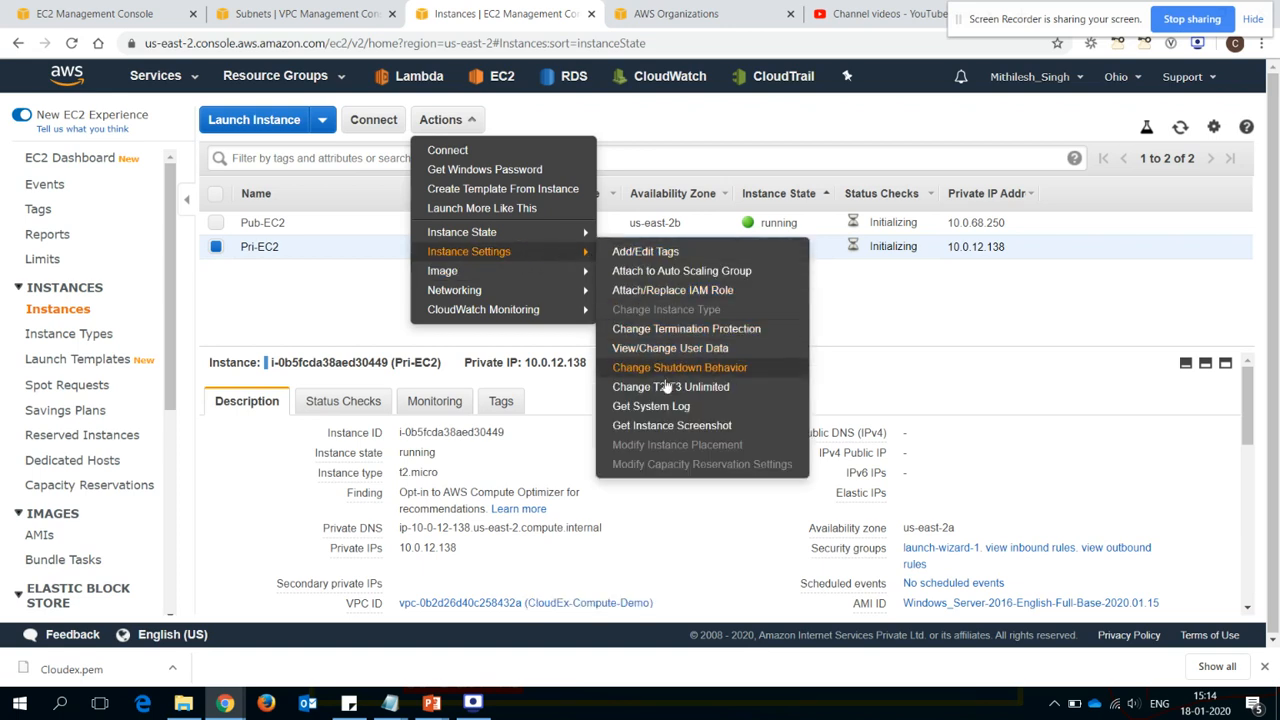
pyautogui.click(706, 427)
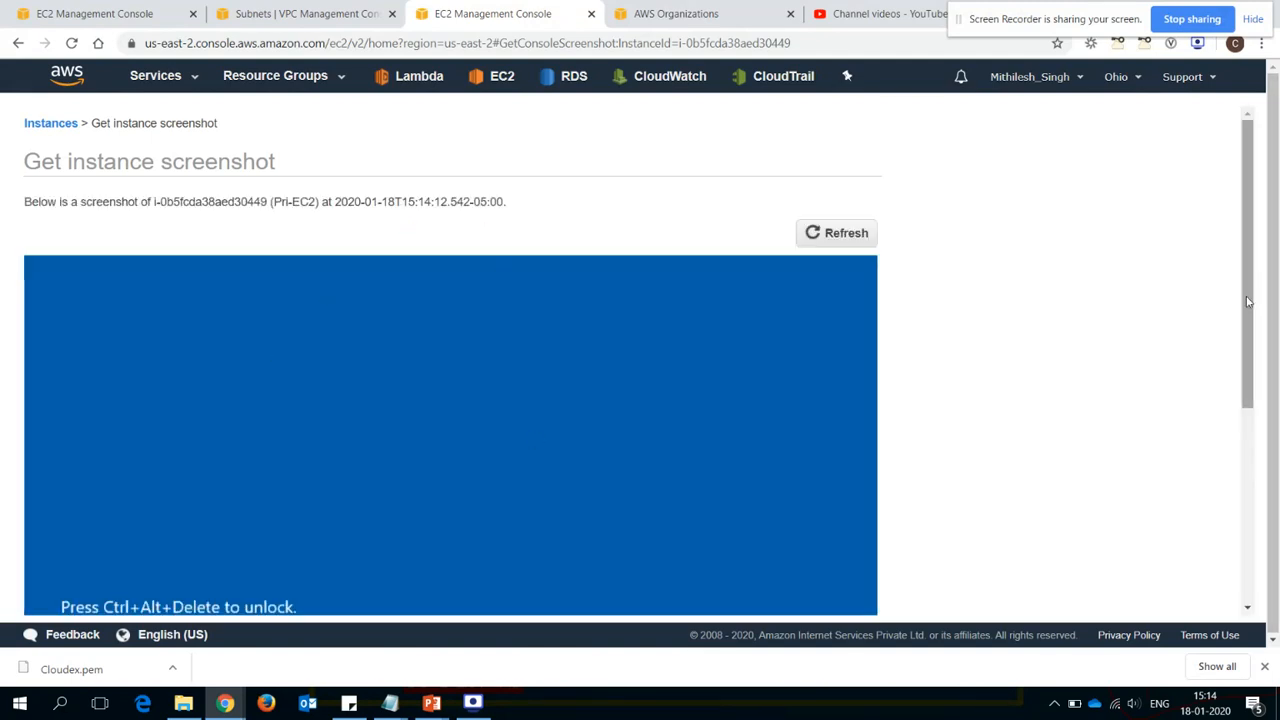
pyautogui.moveTo(1250, 302); pyautogui.dragTo(1258, 243)
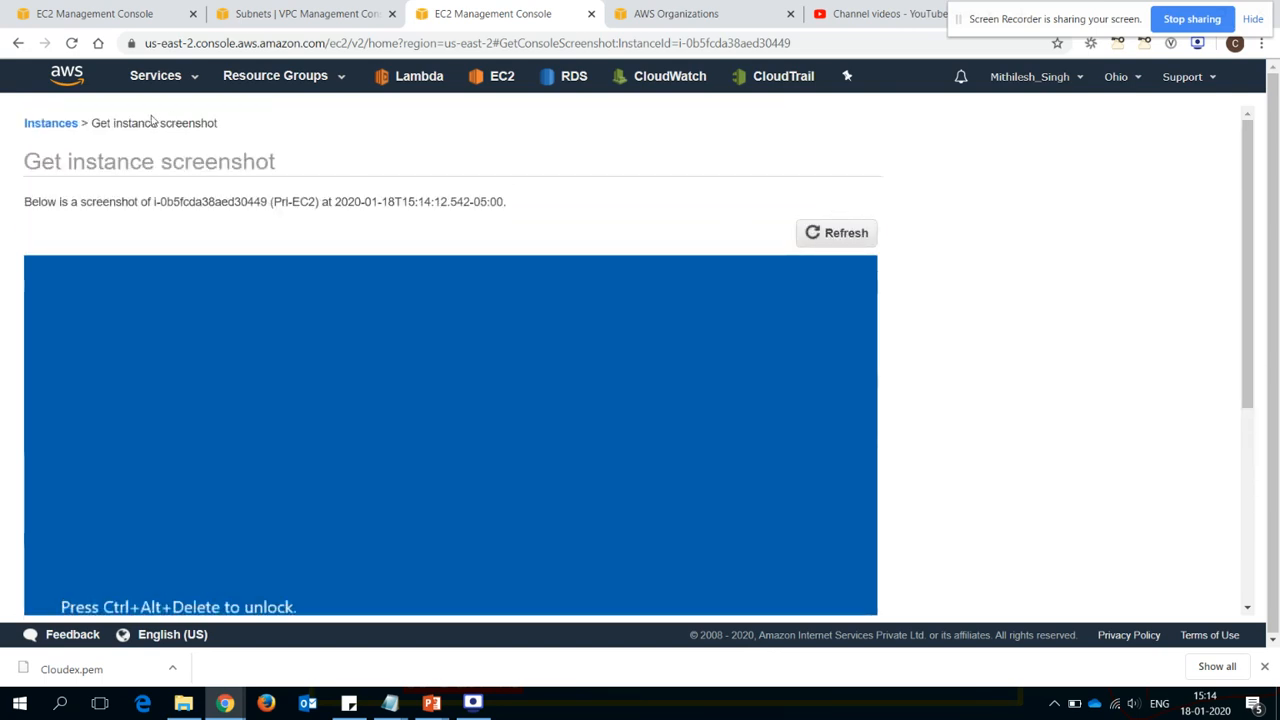
pyautogui.click(54, 125)
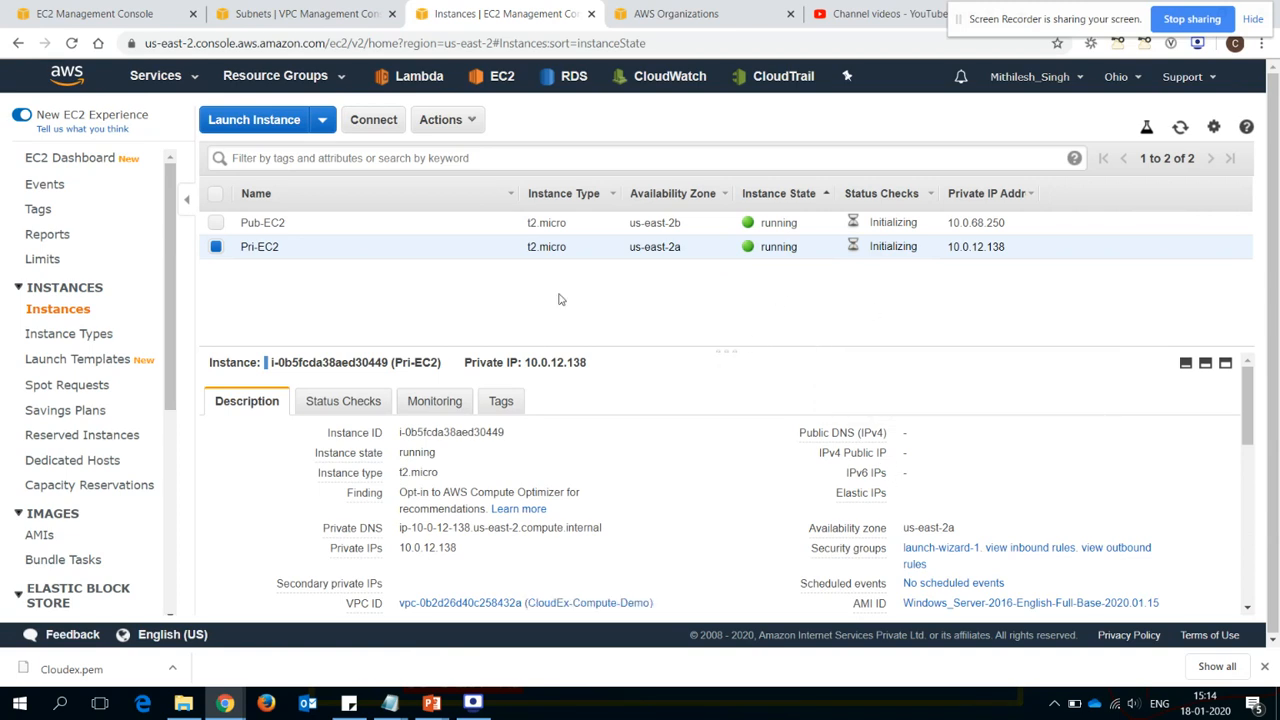
# Copy Pub-EC2's public IP 18.220.244.158, open Remote Desktop Connection with mstsc, and try to connect to that address.
pyautogui.click(298, 224)
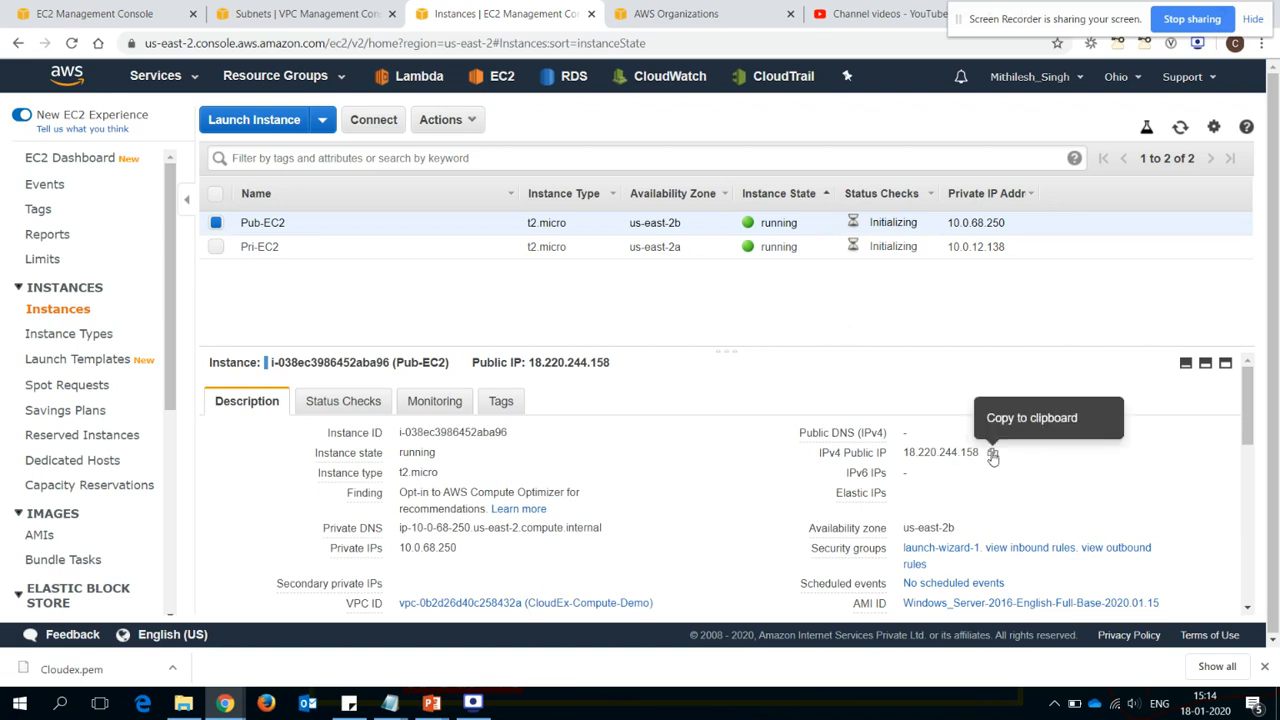
pyautogui.click(992, 455)
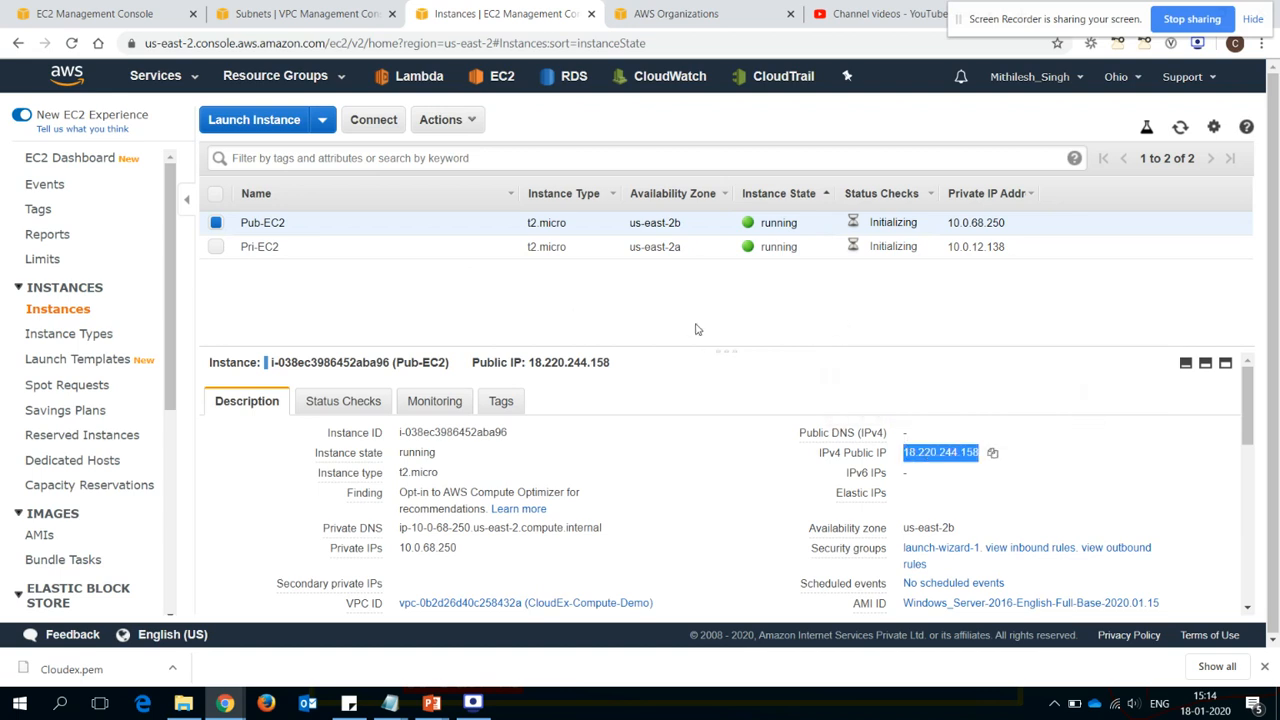
pyautogui.press('super+r')
pyautogui.write('msts')
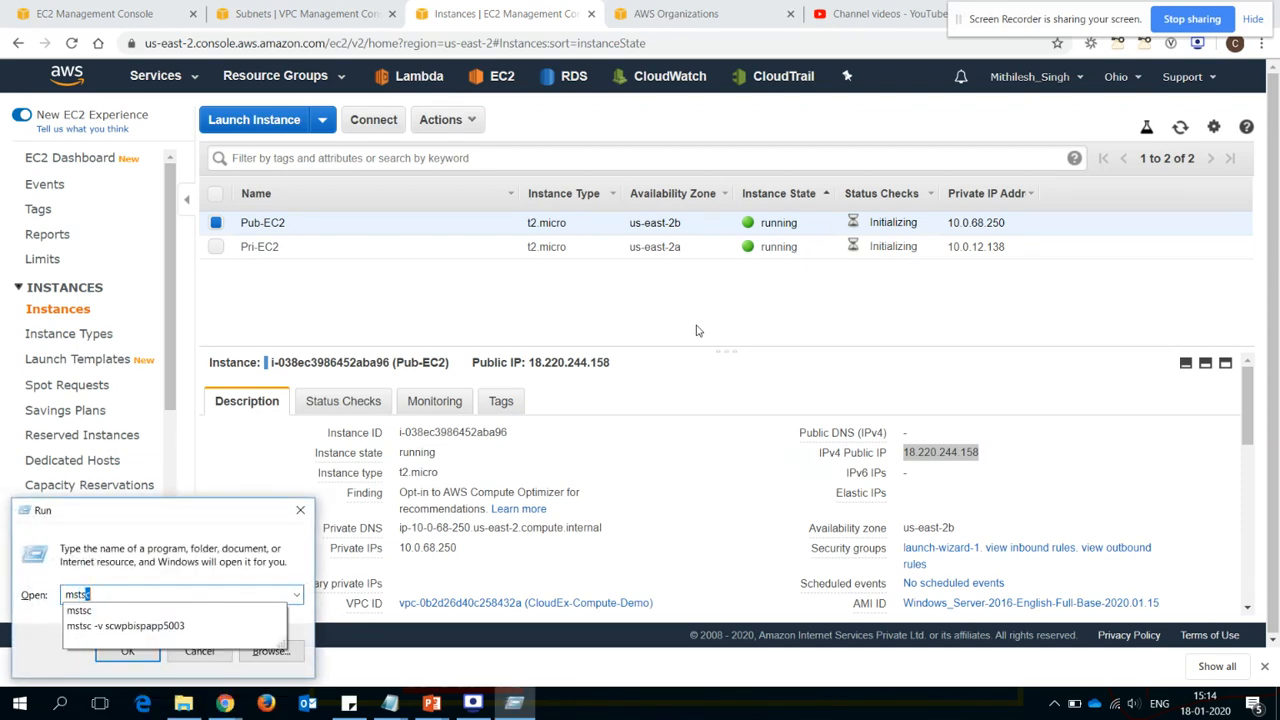
pyautogui.press('Return')
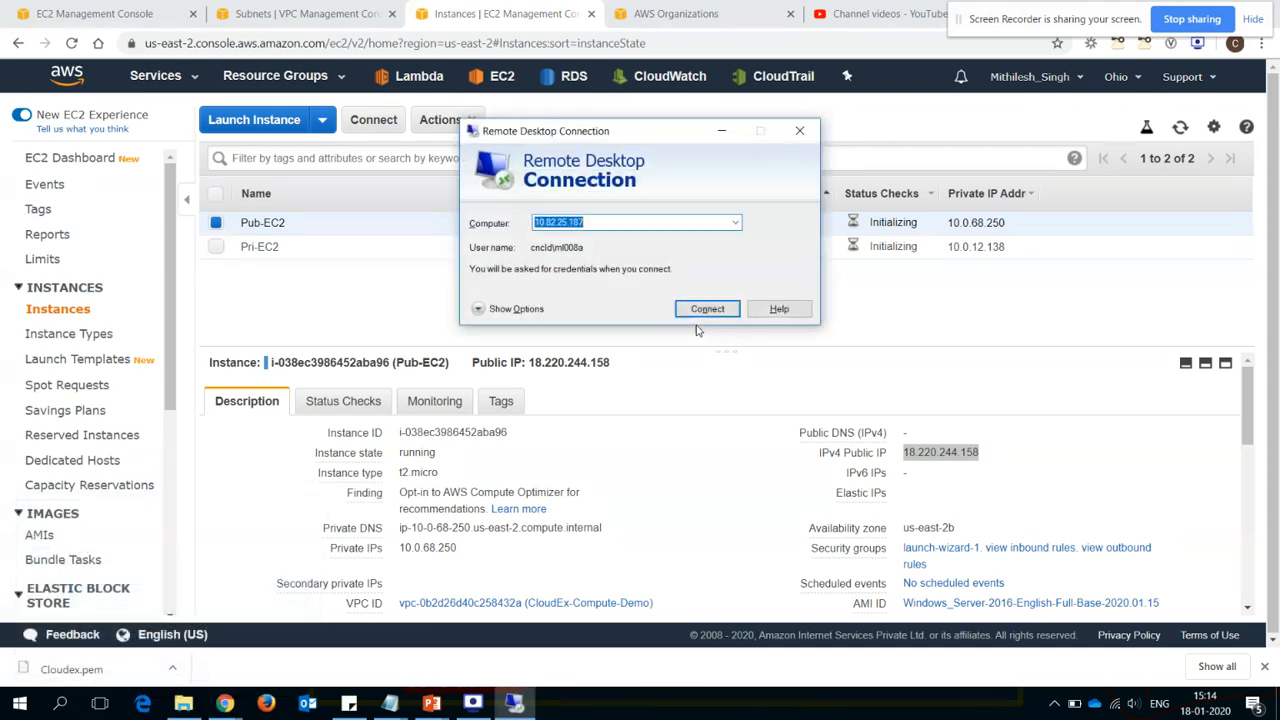
pyautogui.hotkey('ctrl', 'v')
pyautogui.press('Return')
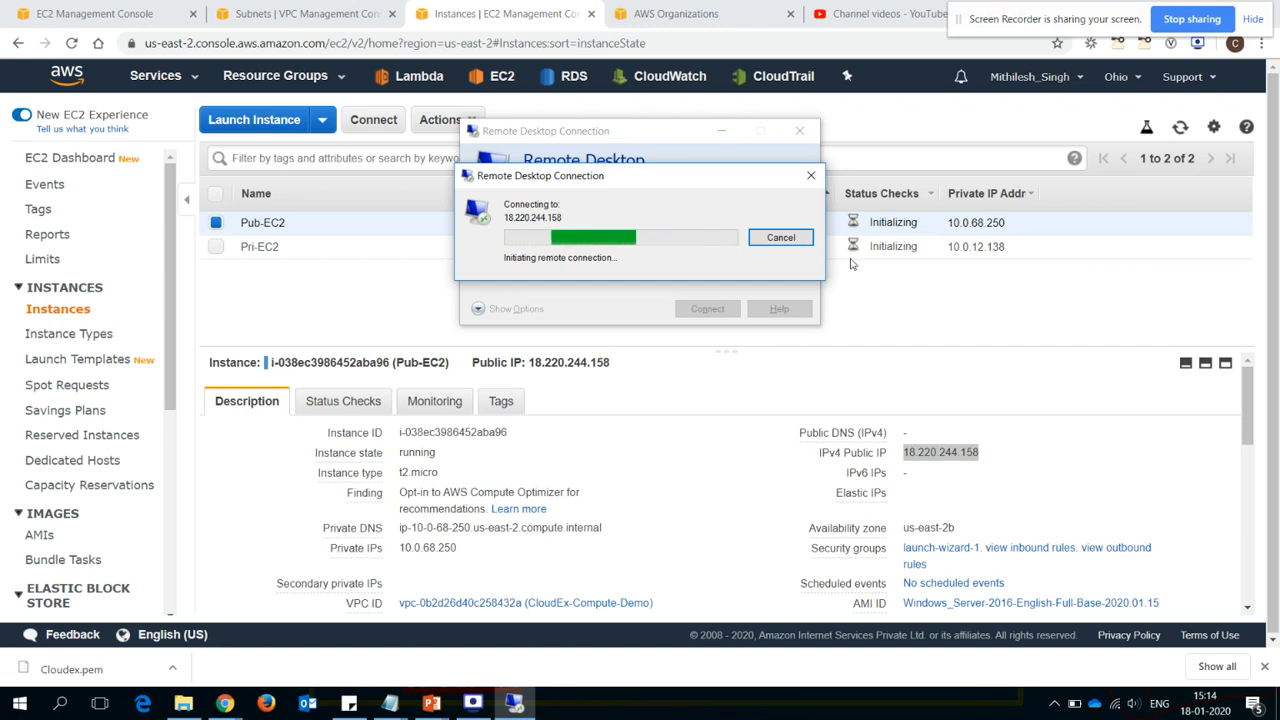
# Return to Chrome and examine the inbound rules of Pub-EC2's launch-wizard-1 security group.
pyautogui.click(932, 317)
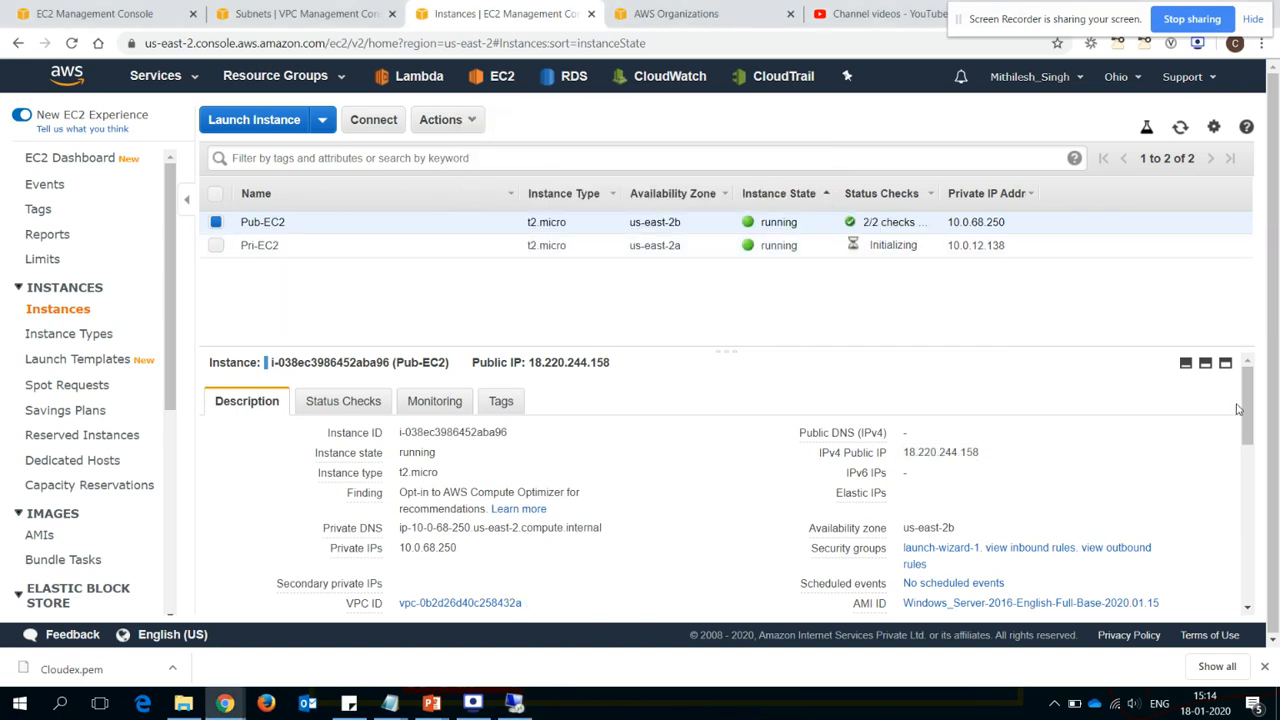
pyautogui.scroll(-2, 1237, 408)
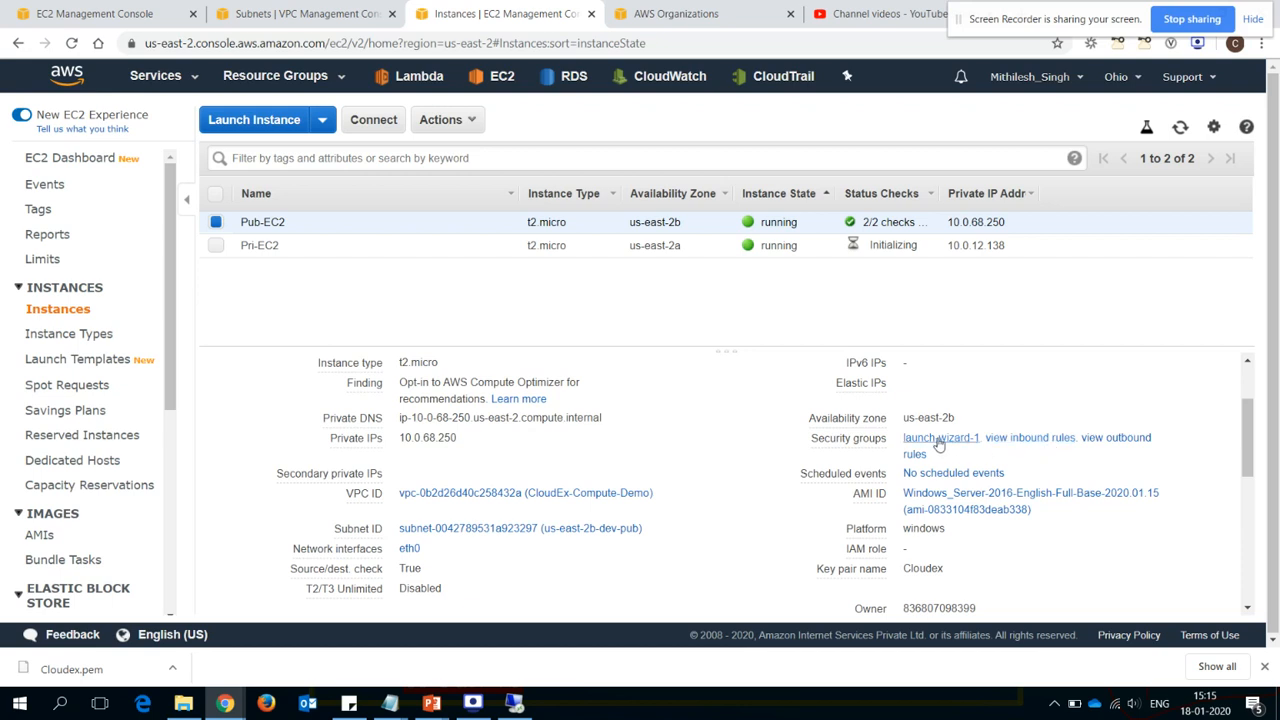
pyautogui.click(1013, 439)
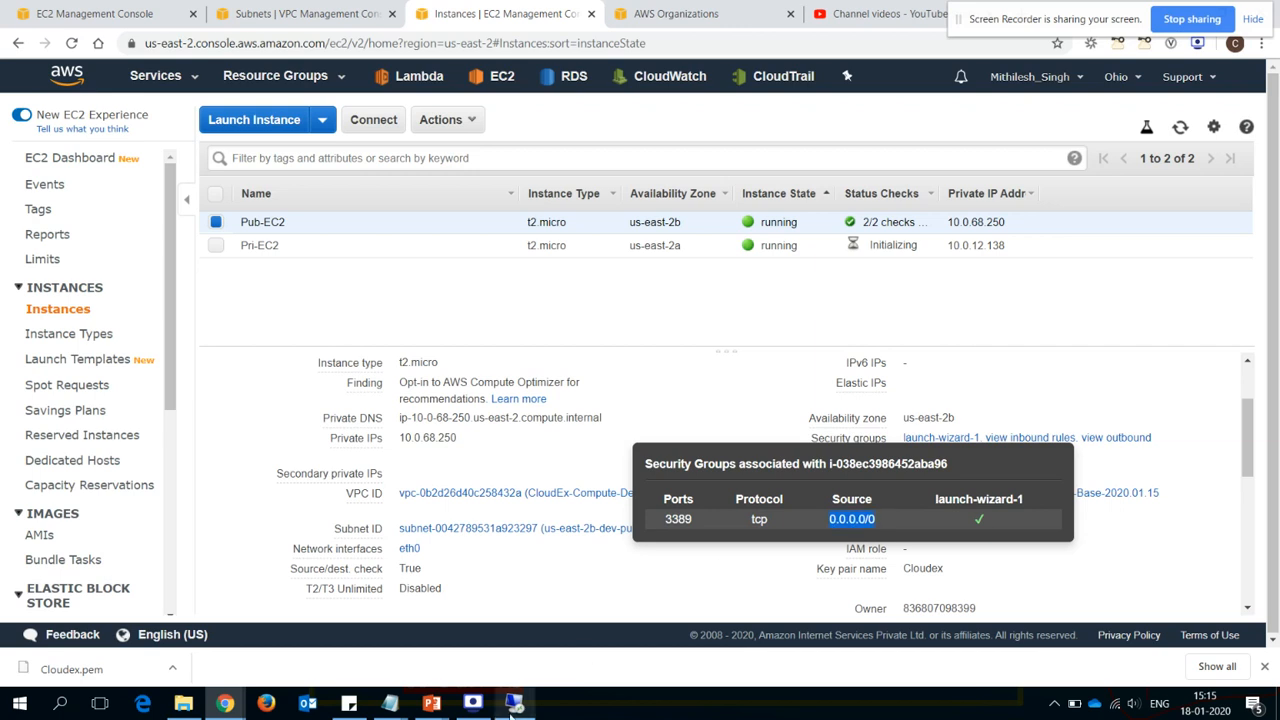
pyautogui.click(609, 601)
# Switch back to Remote Desktop Connection, read the connection error and dismiss it.
pyautogui.click(516, 705)
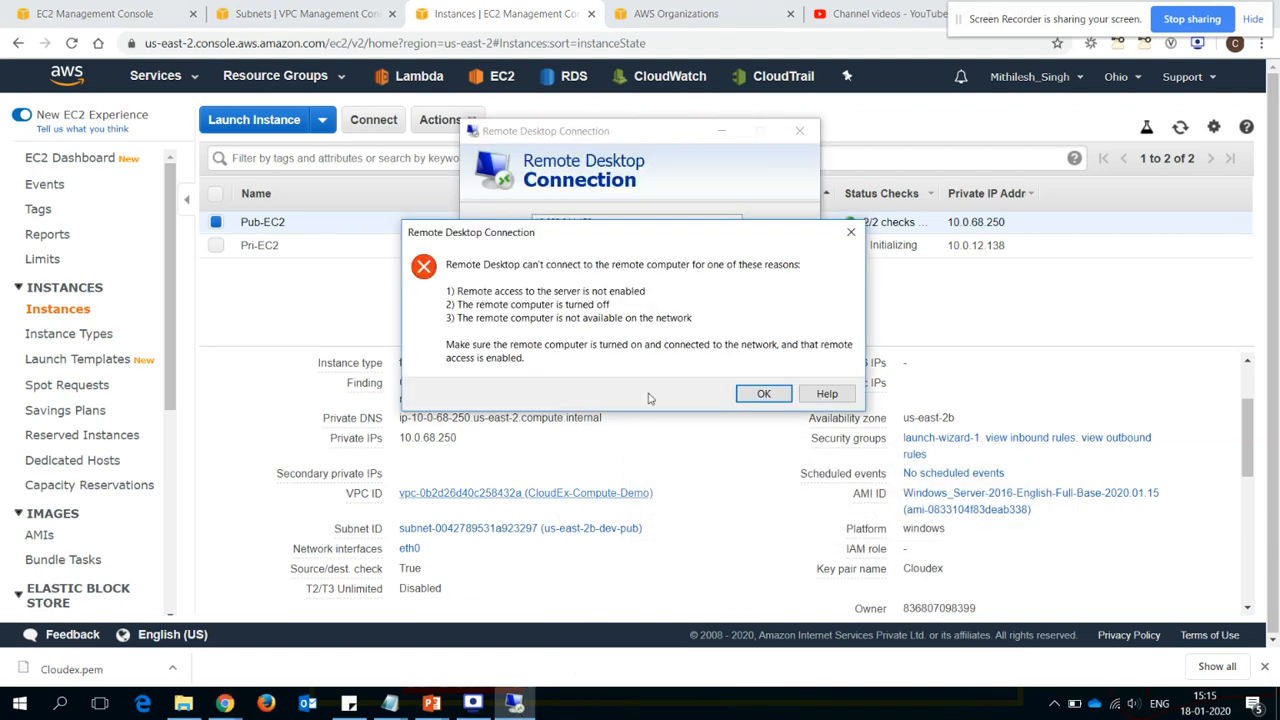
pyautogui.moveTo(735, 238); pyautogui.dragTo(734, 362)
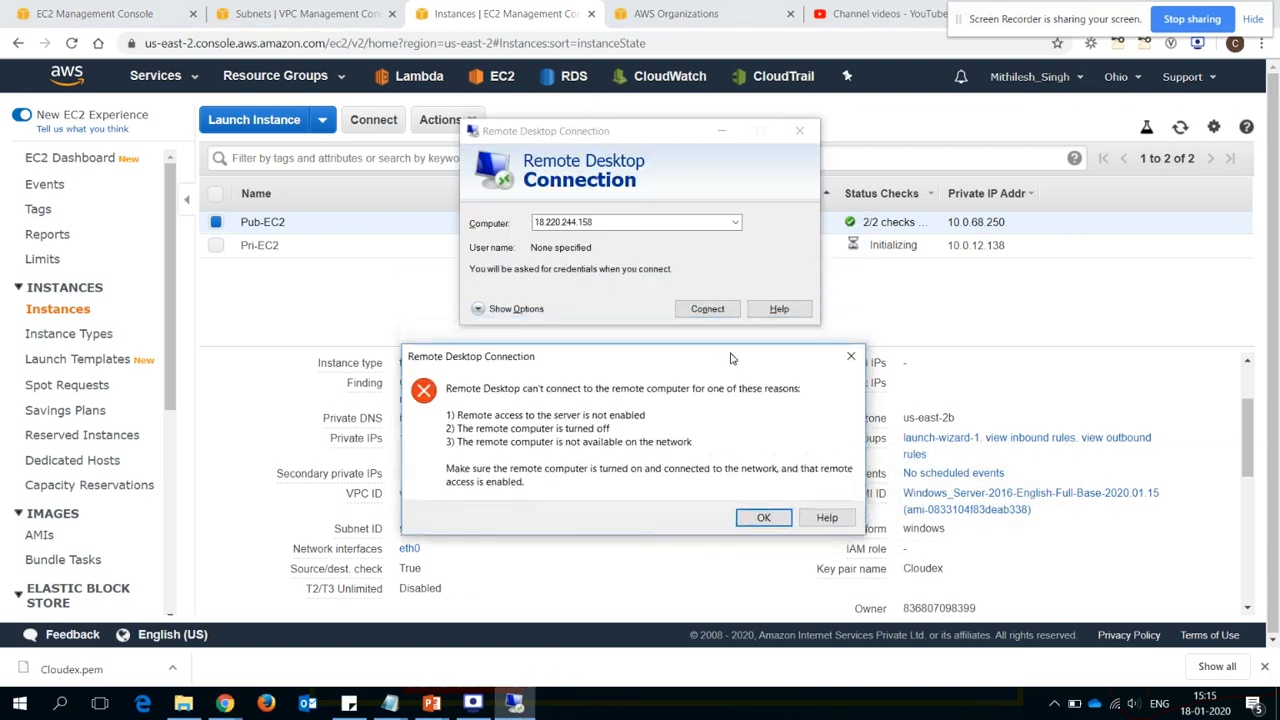
pyautogui.click(764, 517)
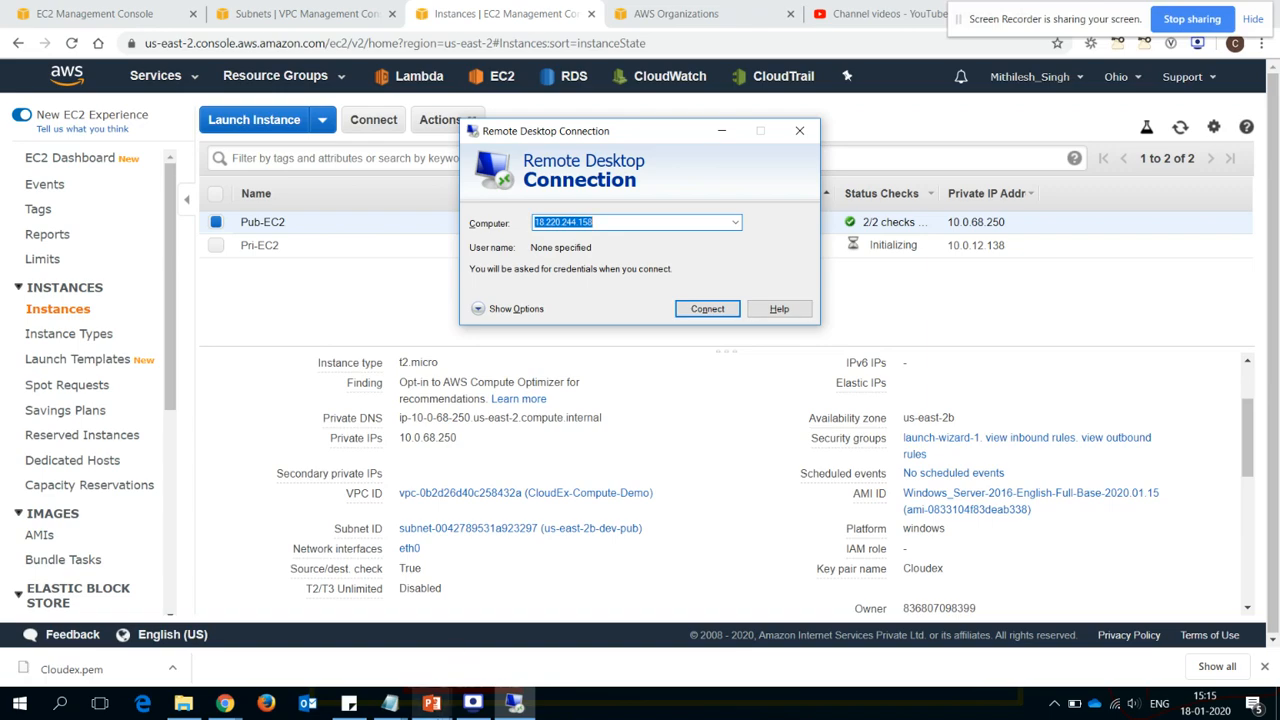
# Switch to the PowerPoint slide show, erase all ink from the subnet diagram, and sketch a box inside the Us-east-1b rectangle.
pyautogui.click(431, 703)
pyautogui.click(512, 627)
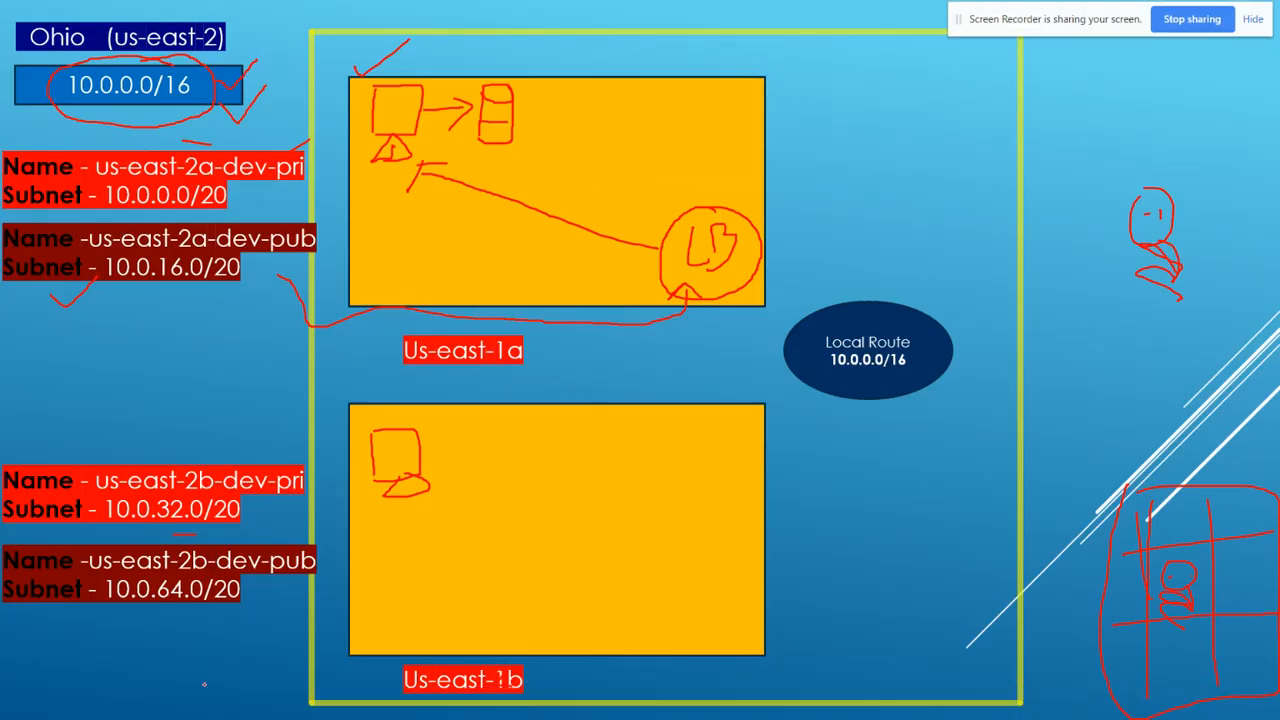
pyautogui.click(82, 705)
pyautogui.click(117, 641)
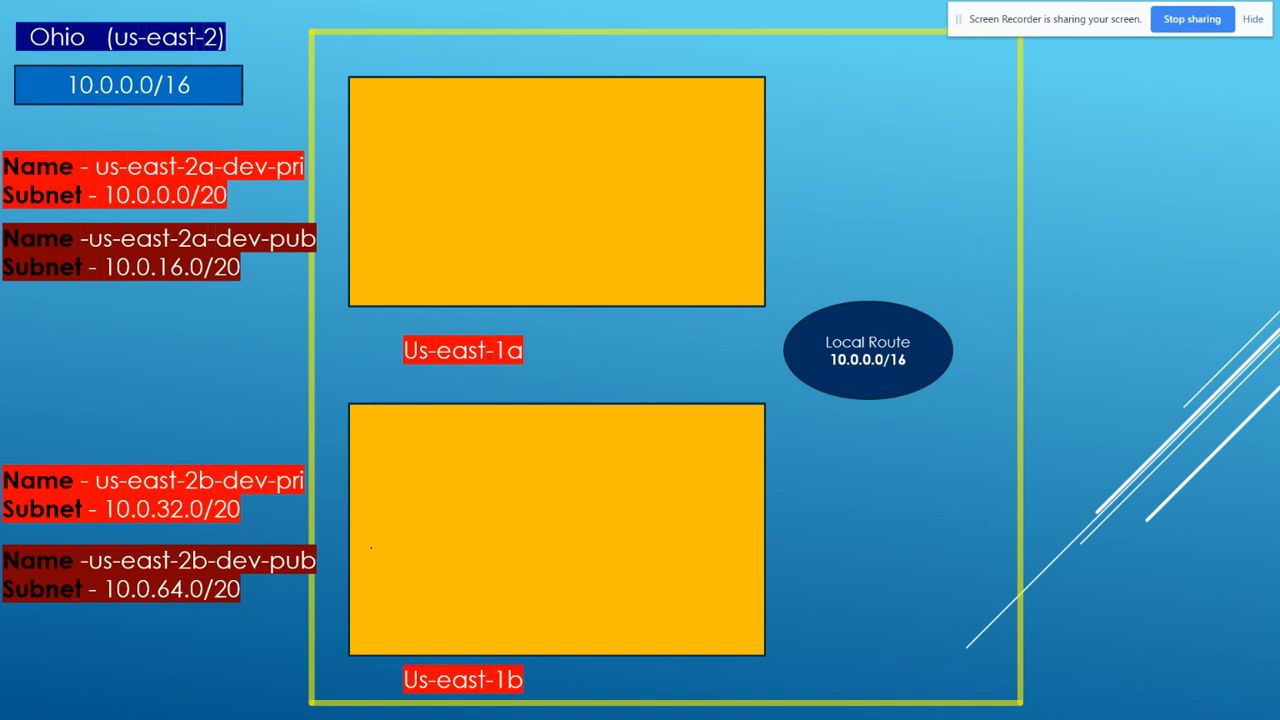
pyautogui.moveTo(426, 539); pyautogui.dragTo(415, 603)
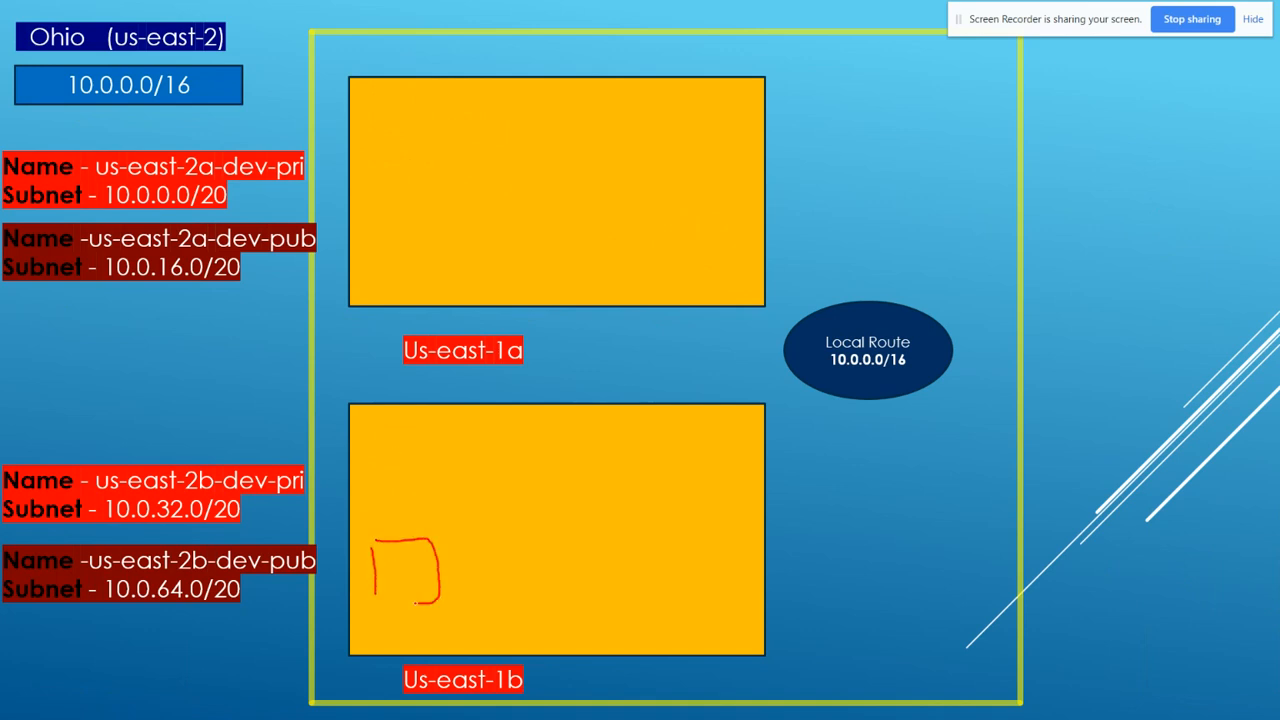
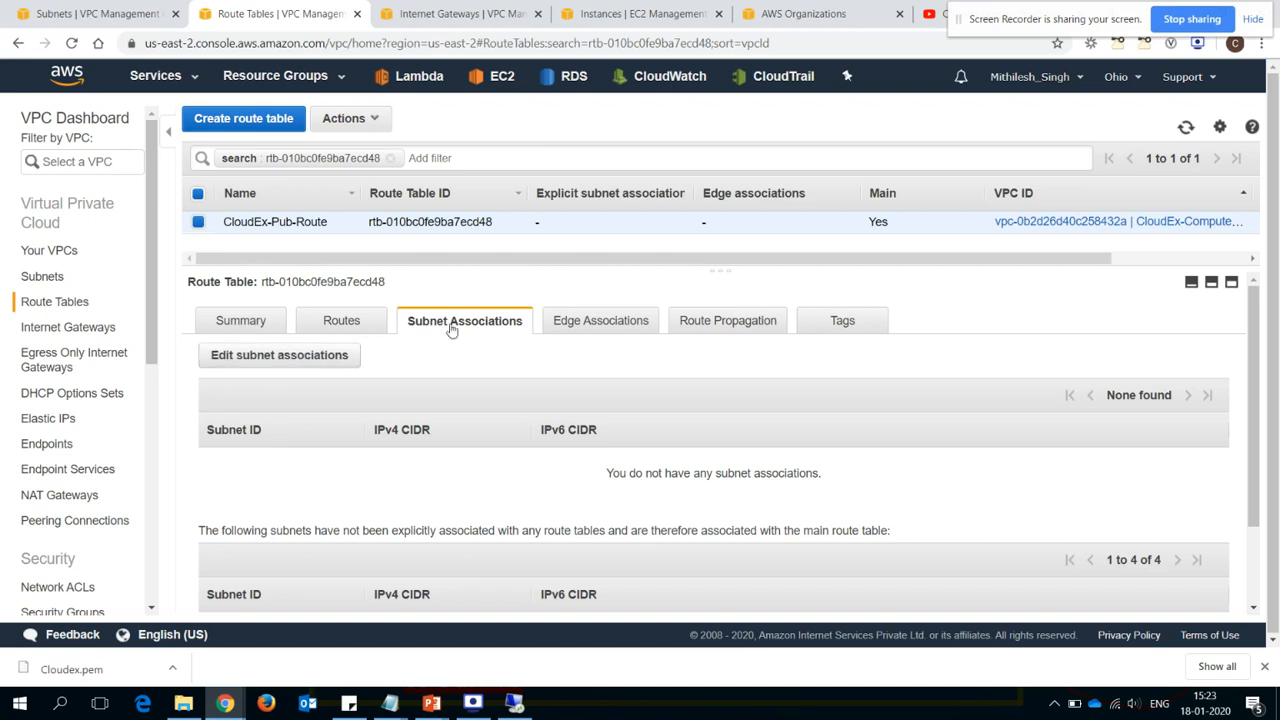
# Associate the us-east-2b-dev-pub and us-east-2a-dev-pub subnets with the CloudEx-Pub-Route route table and save the associations.
pyautogui.click(308, 362)
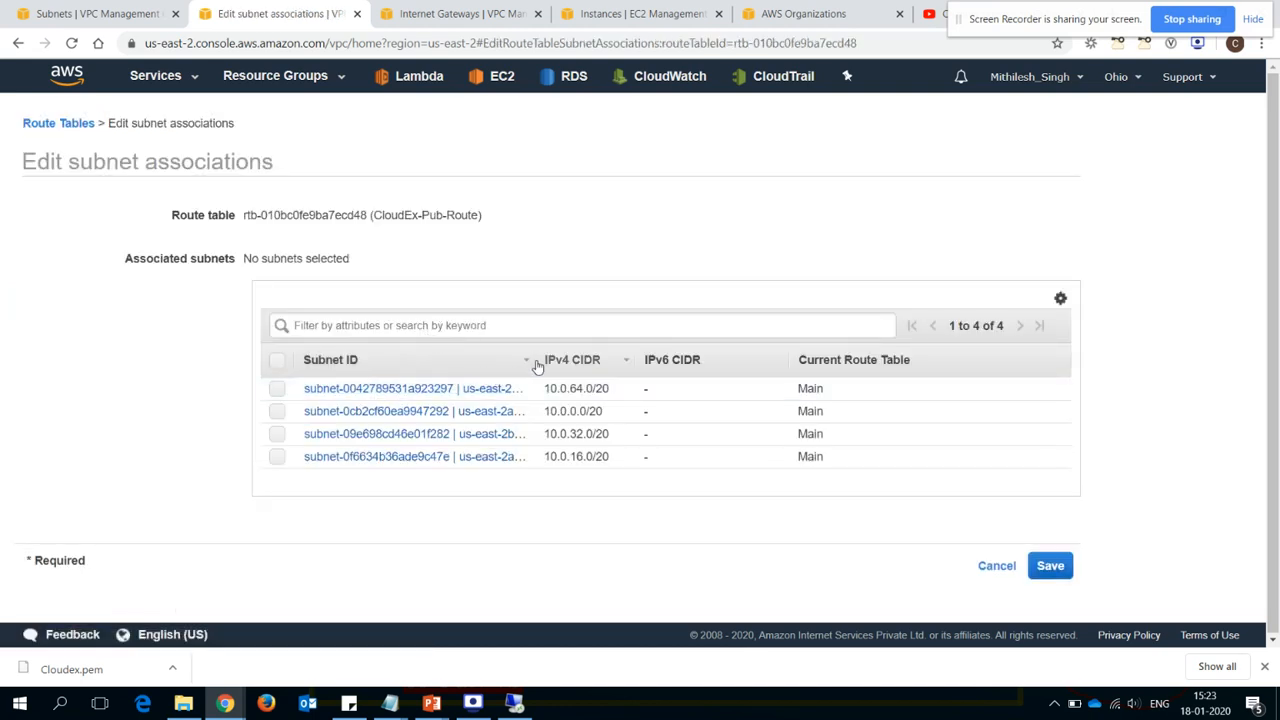
pyautogui.moveTo(533, 362); pyautogui.dragTo(648, 358)
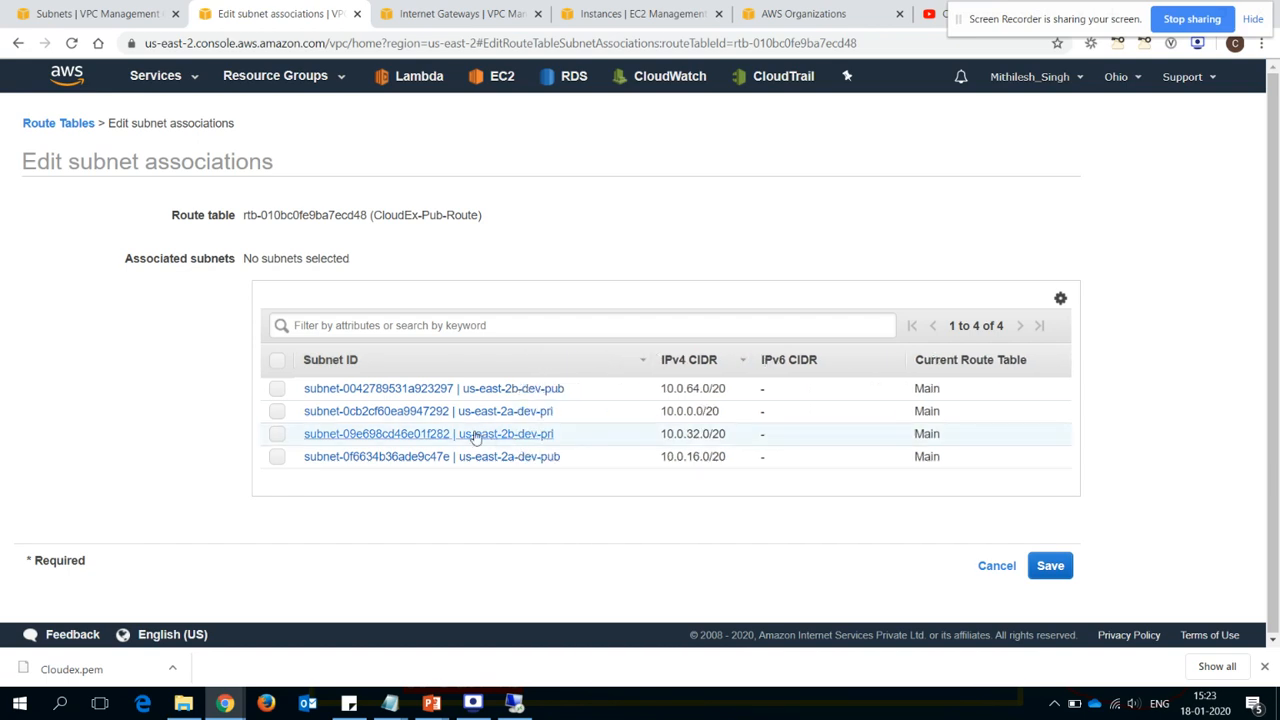
pyautogui.click(277, 388)
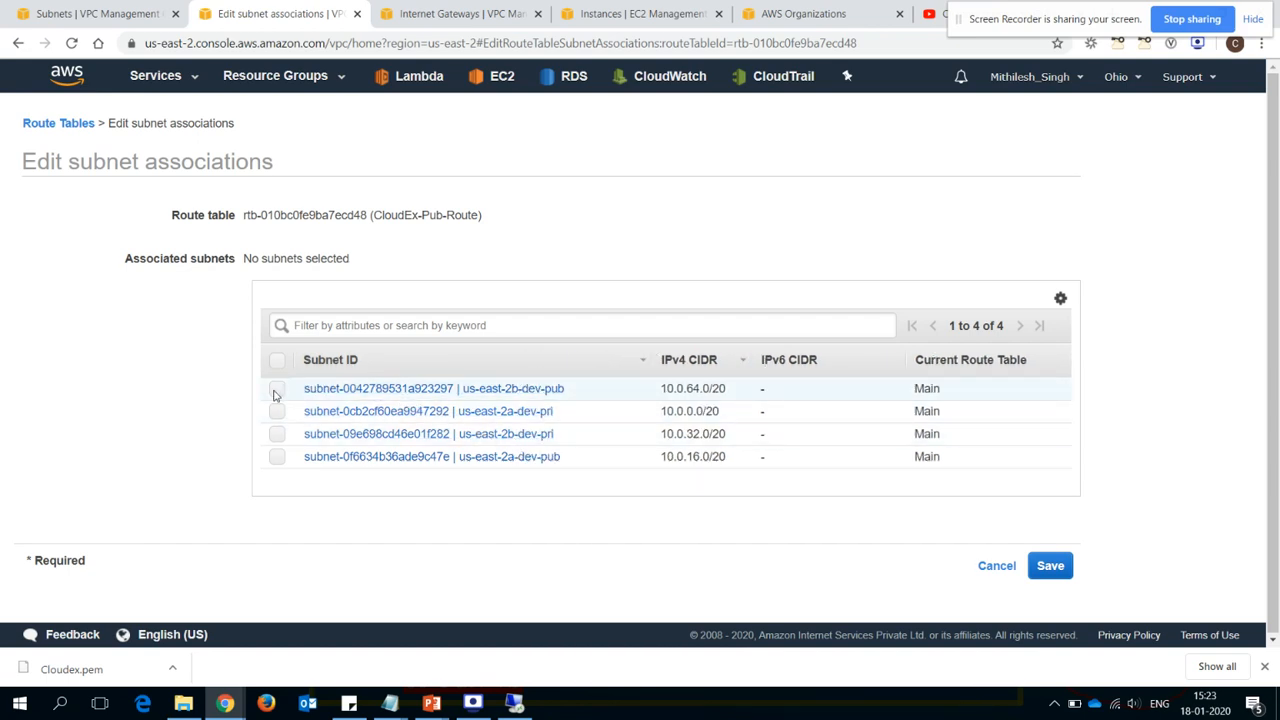
pyautogui.click(277, 462)
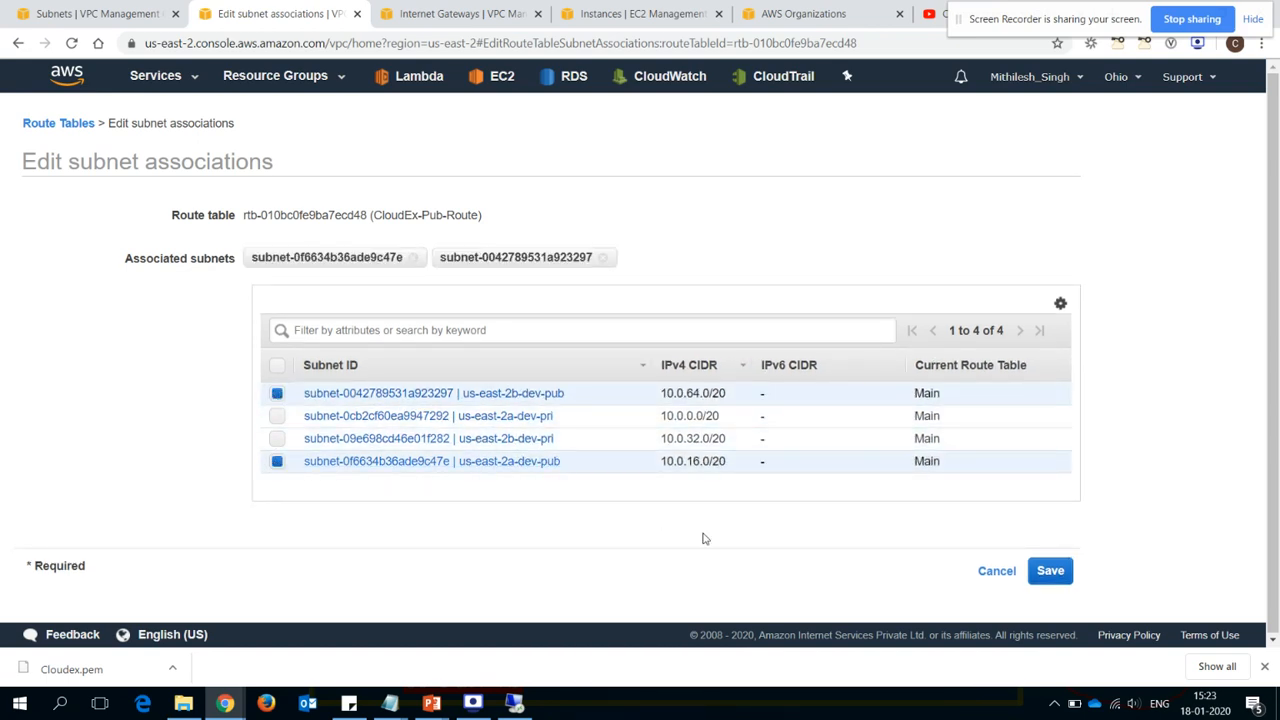
pyautogui.click(1050, 571)
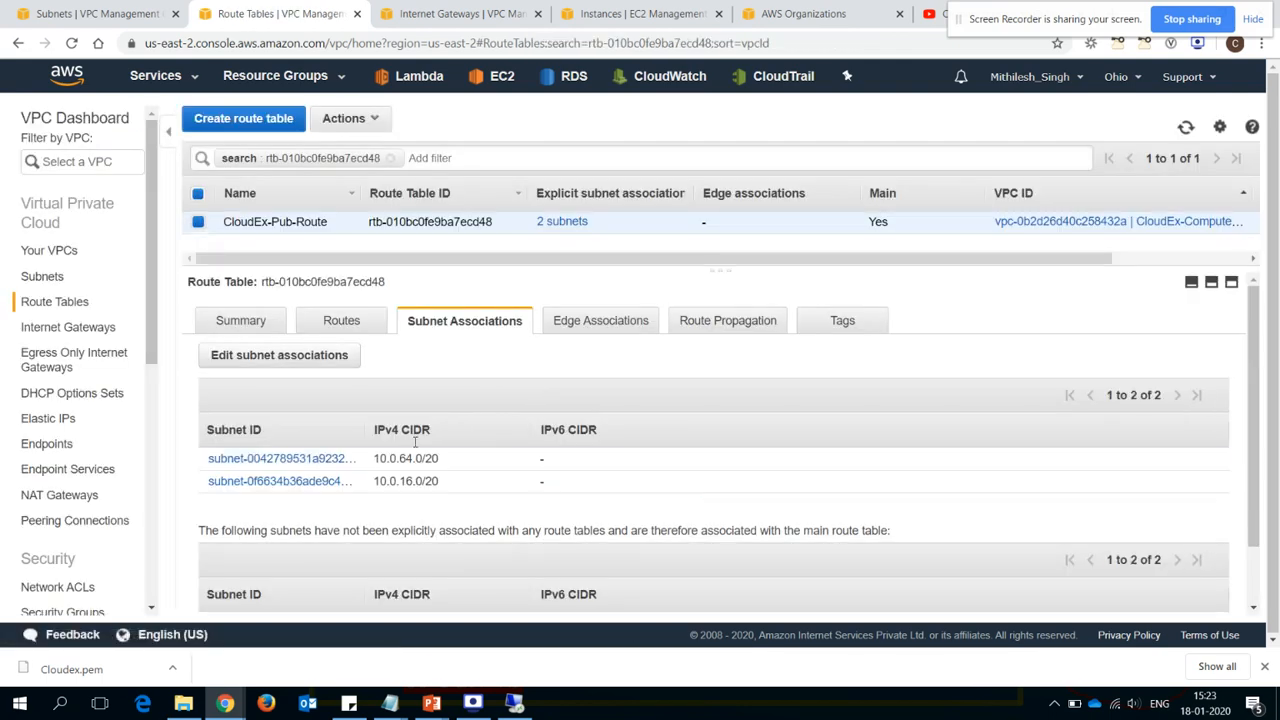
# Switch to Remote Desktop Connection, dismiss the pending error, and retry the connection to 18.220.244.158.
pyautogui.click(514, 703)
pyautogui.click(755, 397)
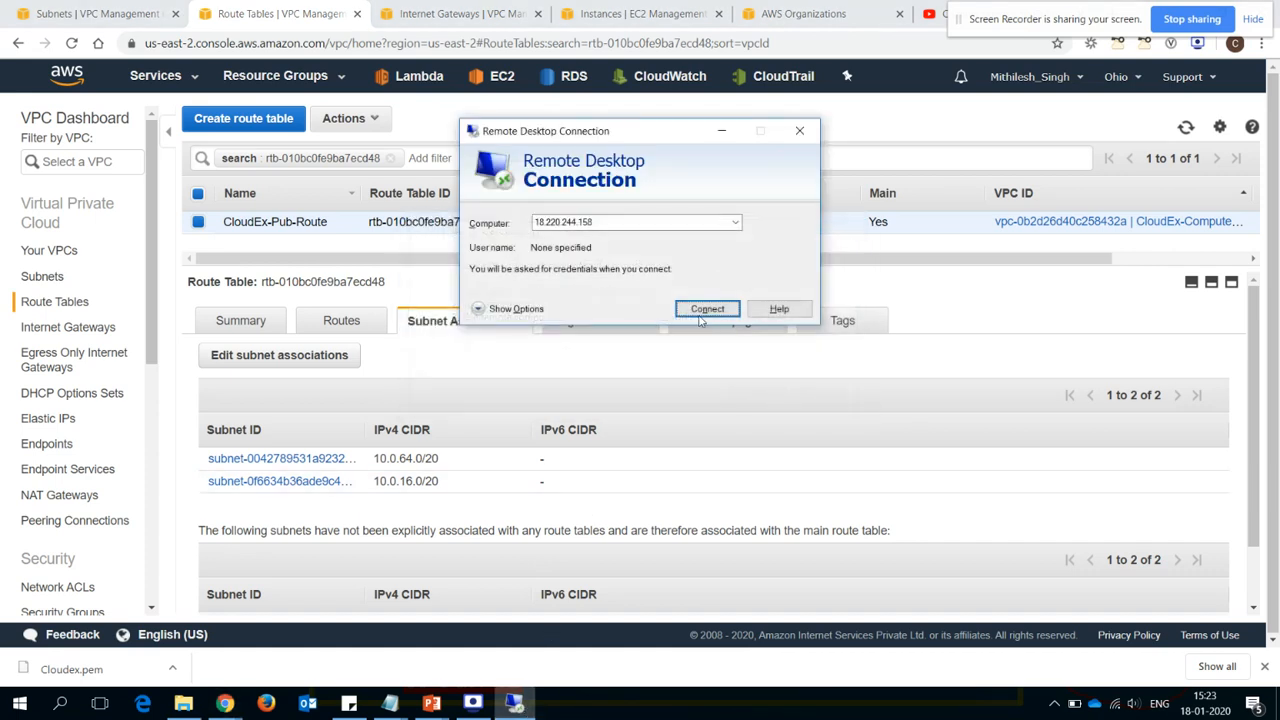
pyautogui.click(706, 308)
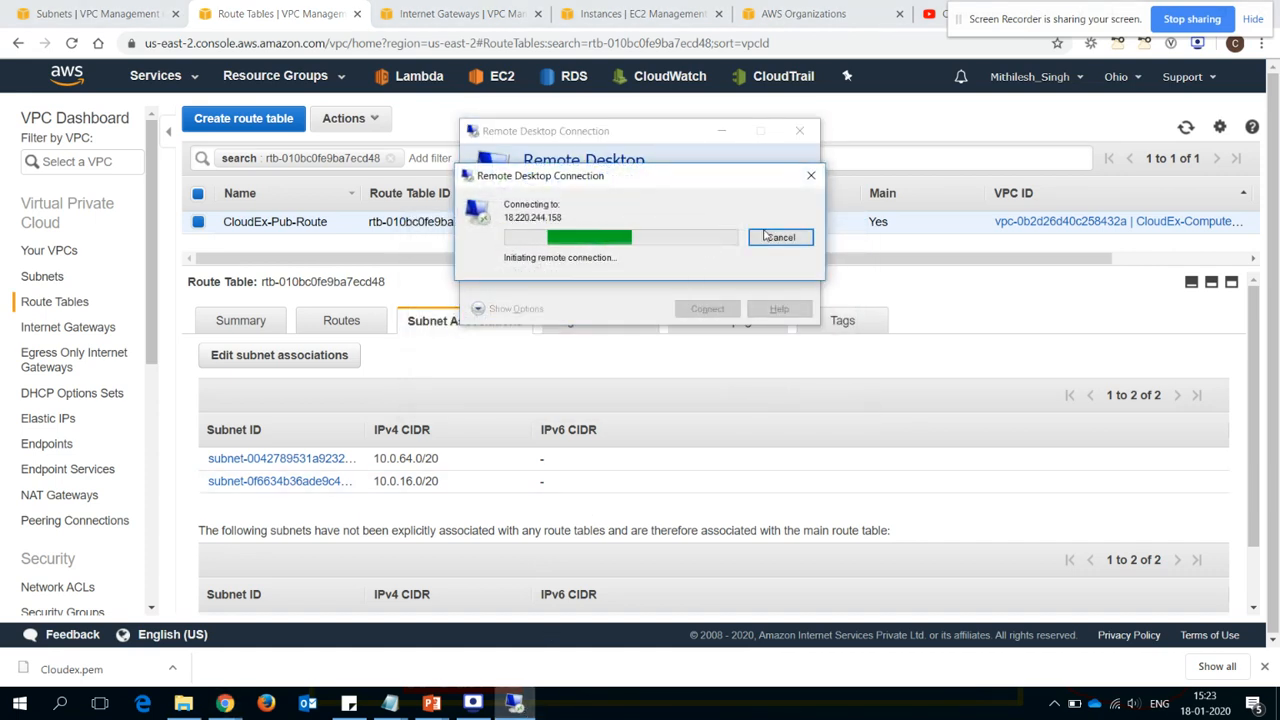
# Switch back to the VPC console in the browser and review the current routes of the CloudEx-Pub-Route route table.
pyautogui.click(508, 362)
pyautogui.click(358, 320)
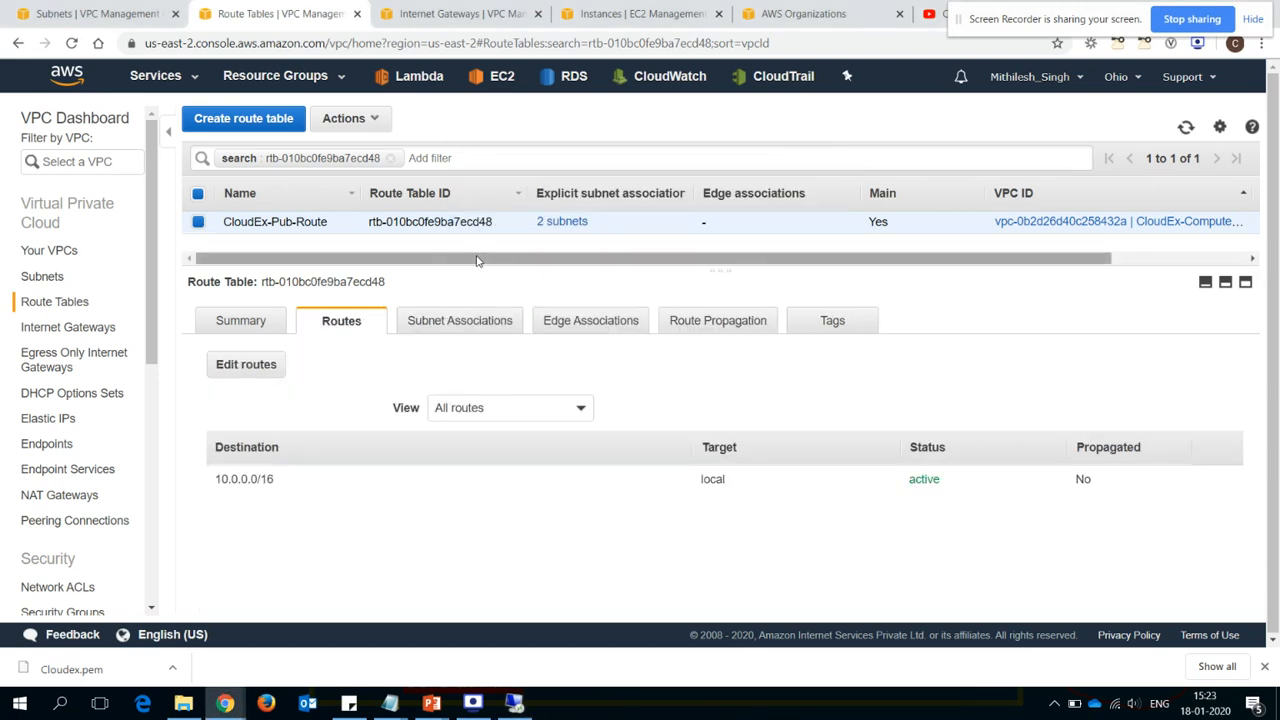
pyautogui.click(250, 366)
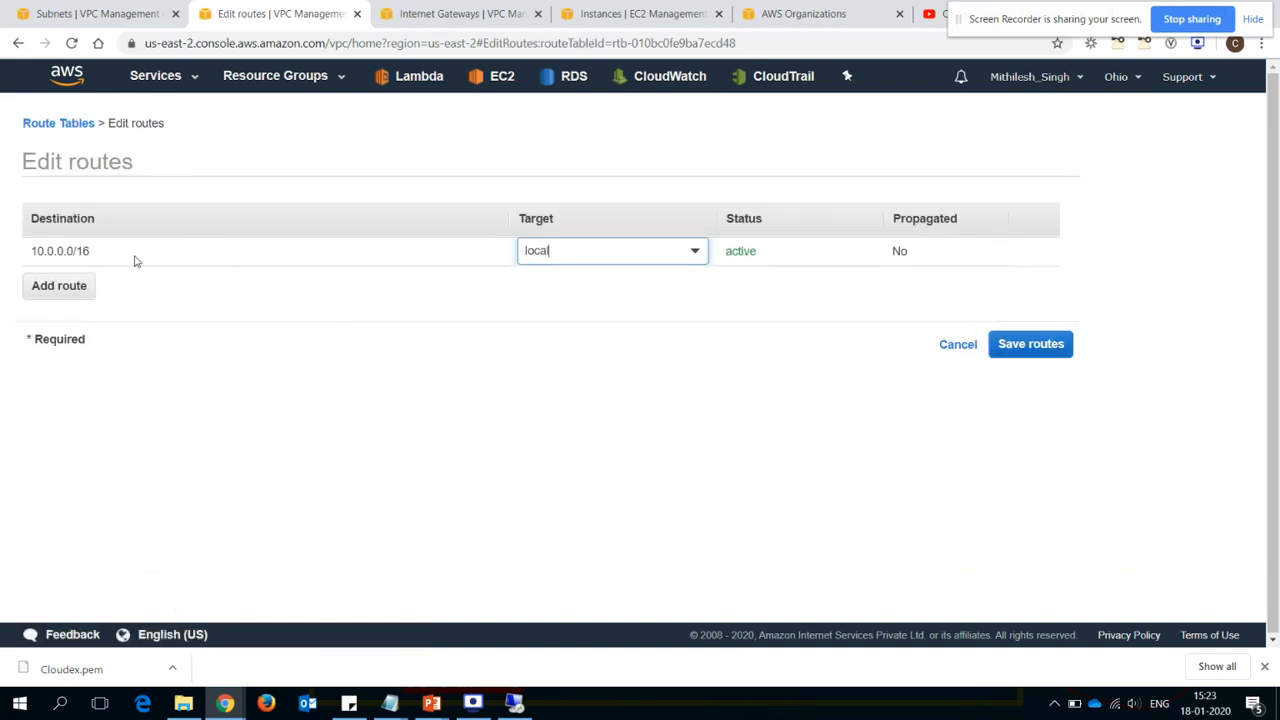
pyautogui.click(955, 345)
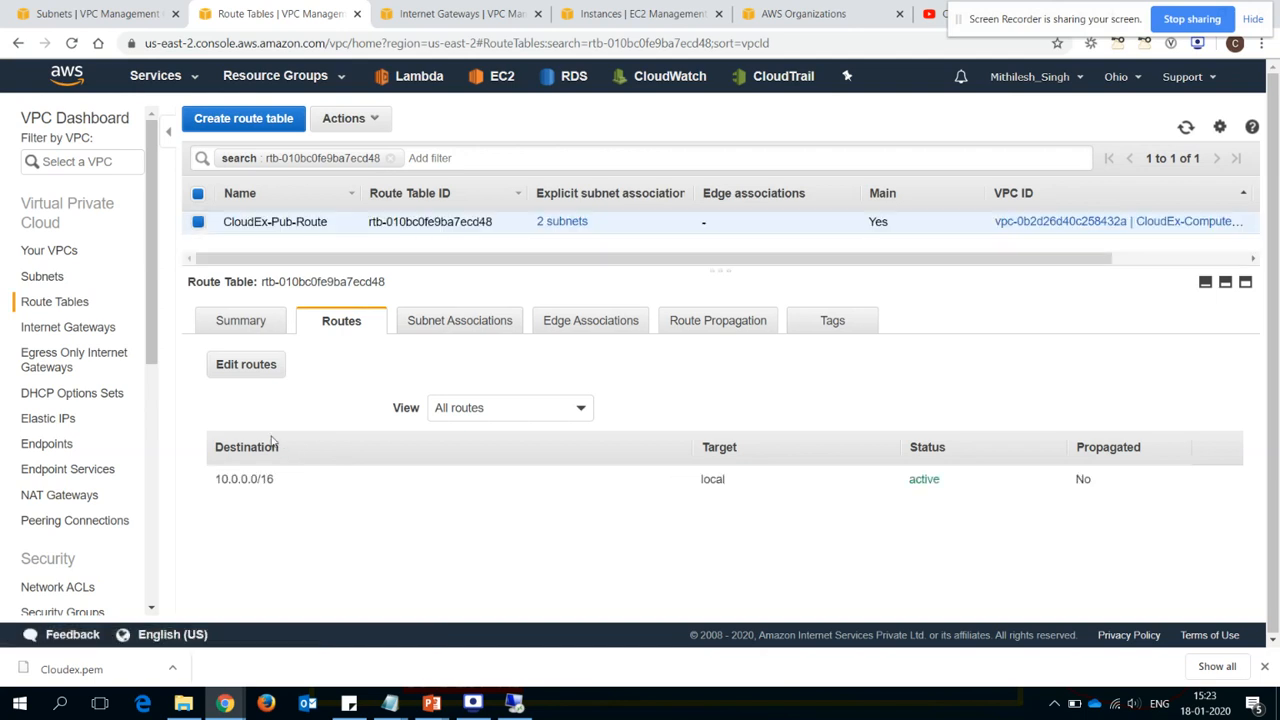
# Add a route to CloudEx-Pub-Route with destination 0.0.0.0/0 and the CloudEx-IGW internet gateway as target, and save the routes.
pyautogui.click(250, 366)
pyautogui.click(60, 287)
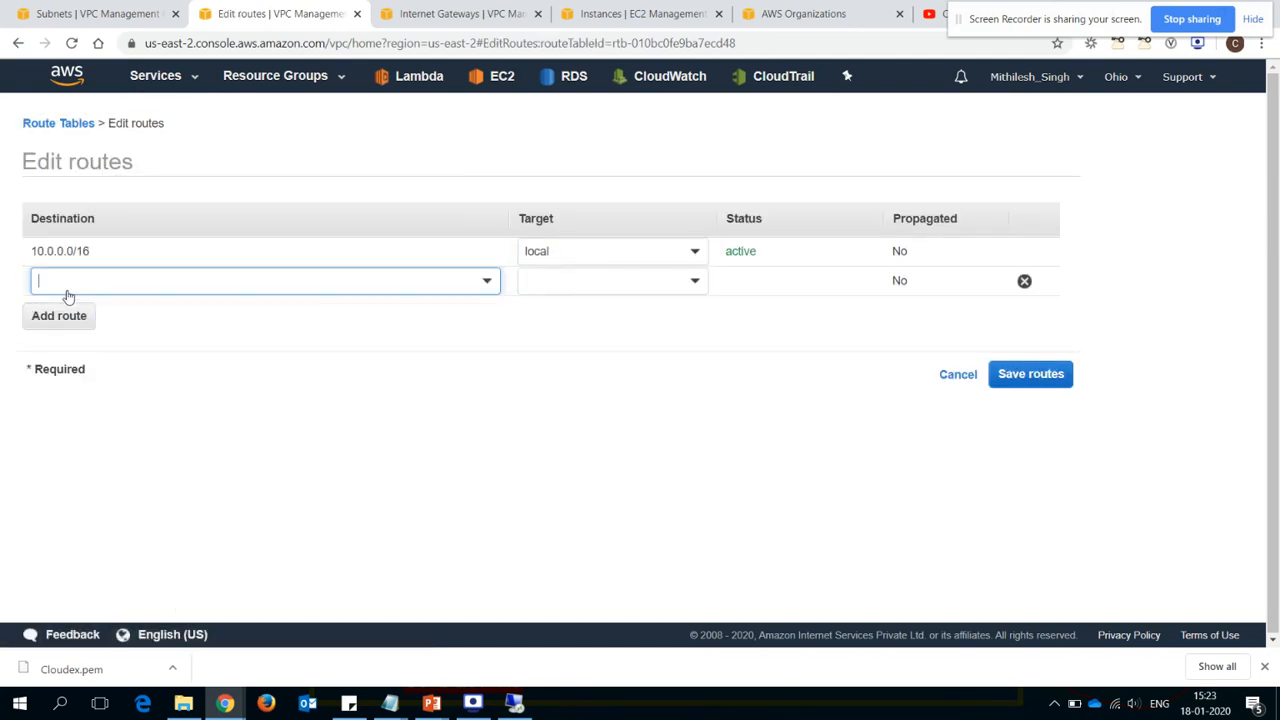
pyautogui.click(179, 275)
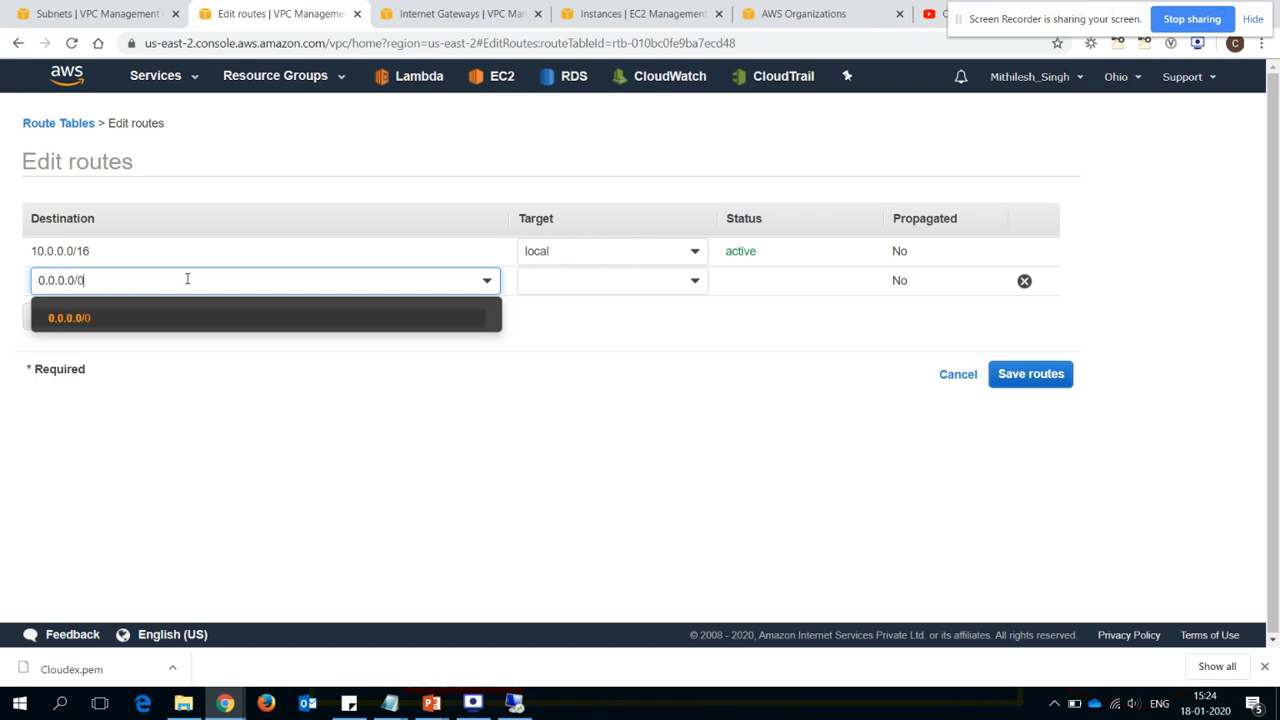
pyautogui.click(592, 282)
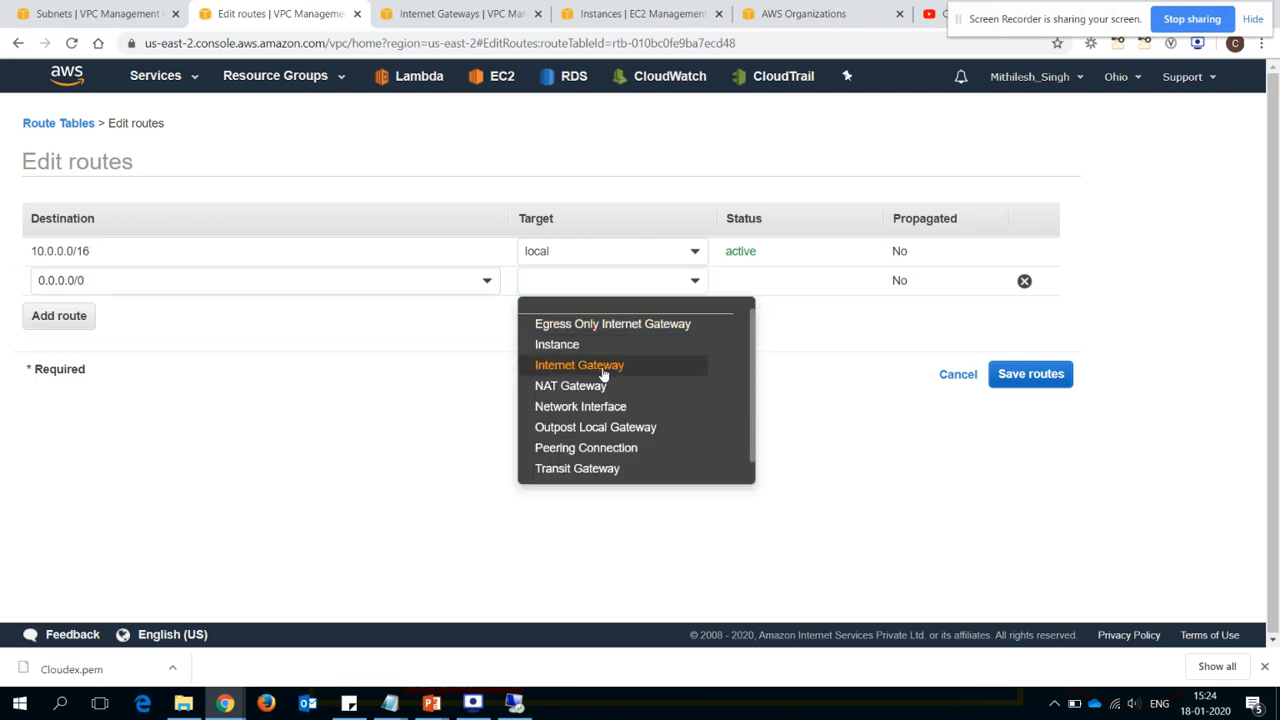
pyautogui.write('igw-')
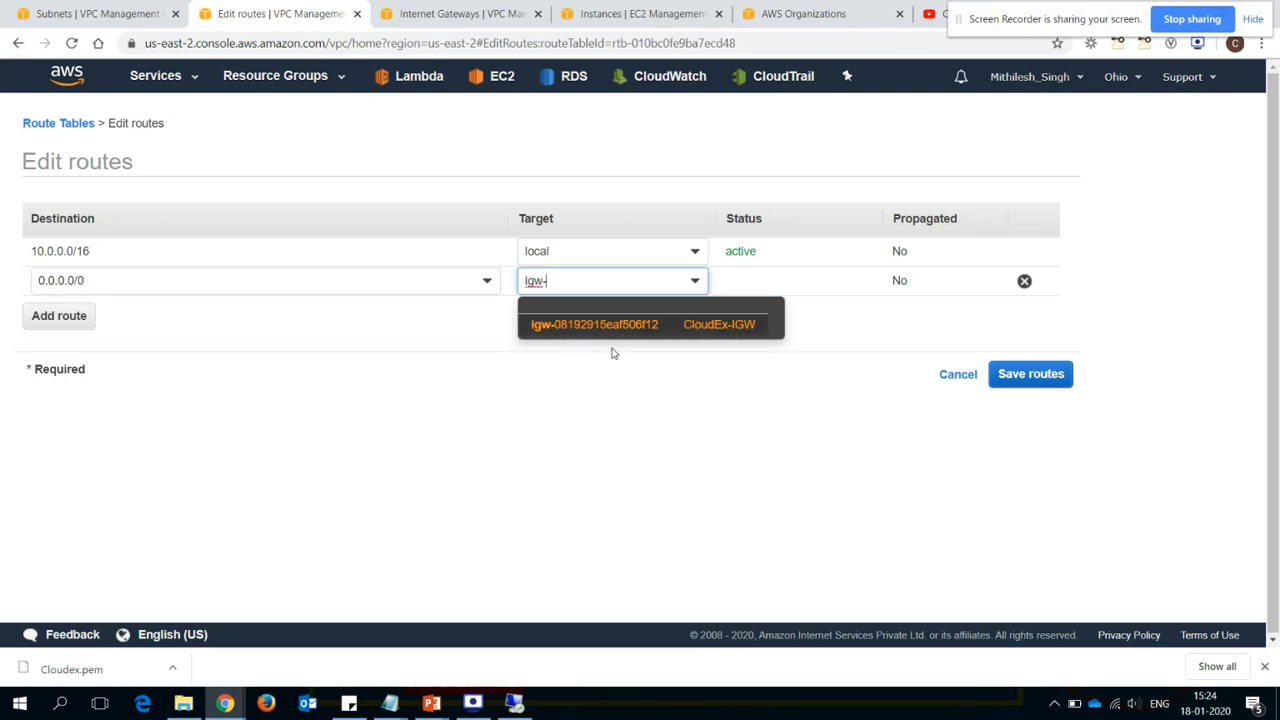
pyautogui.click(745, 330)
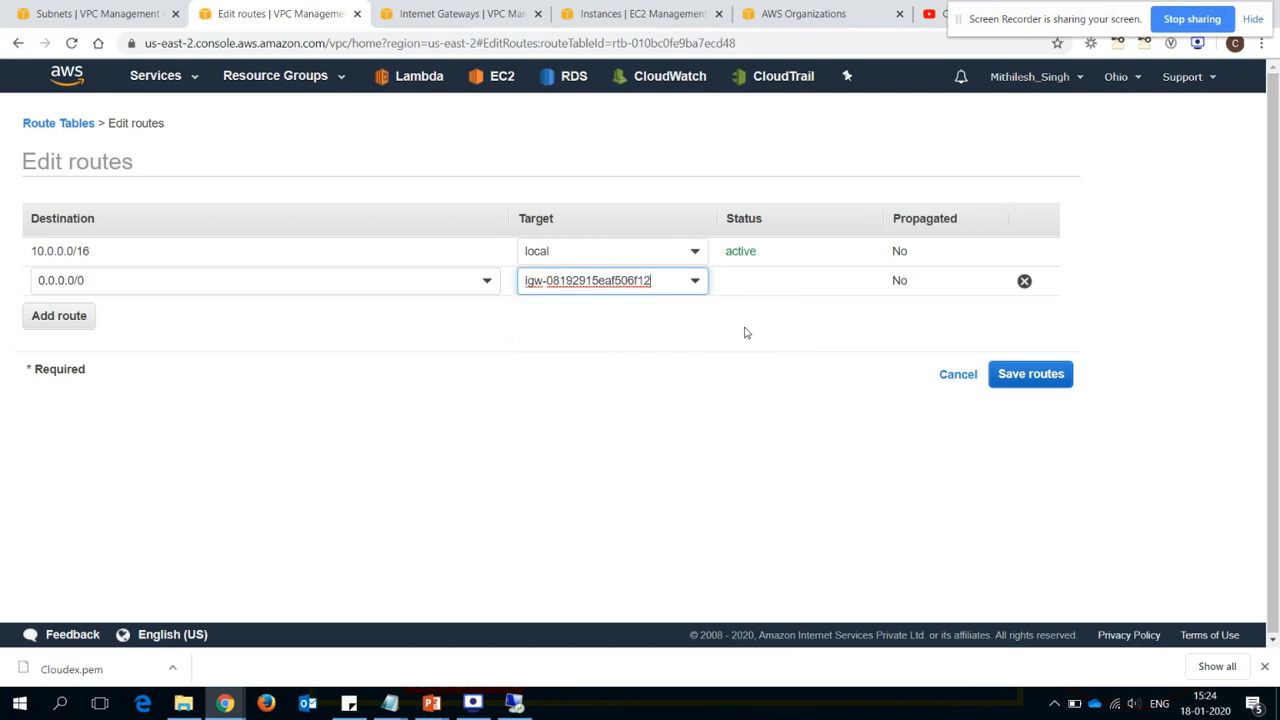
pyautogui.click(1030, 382)
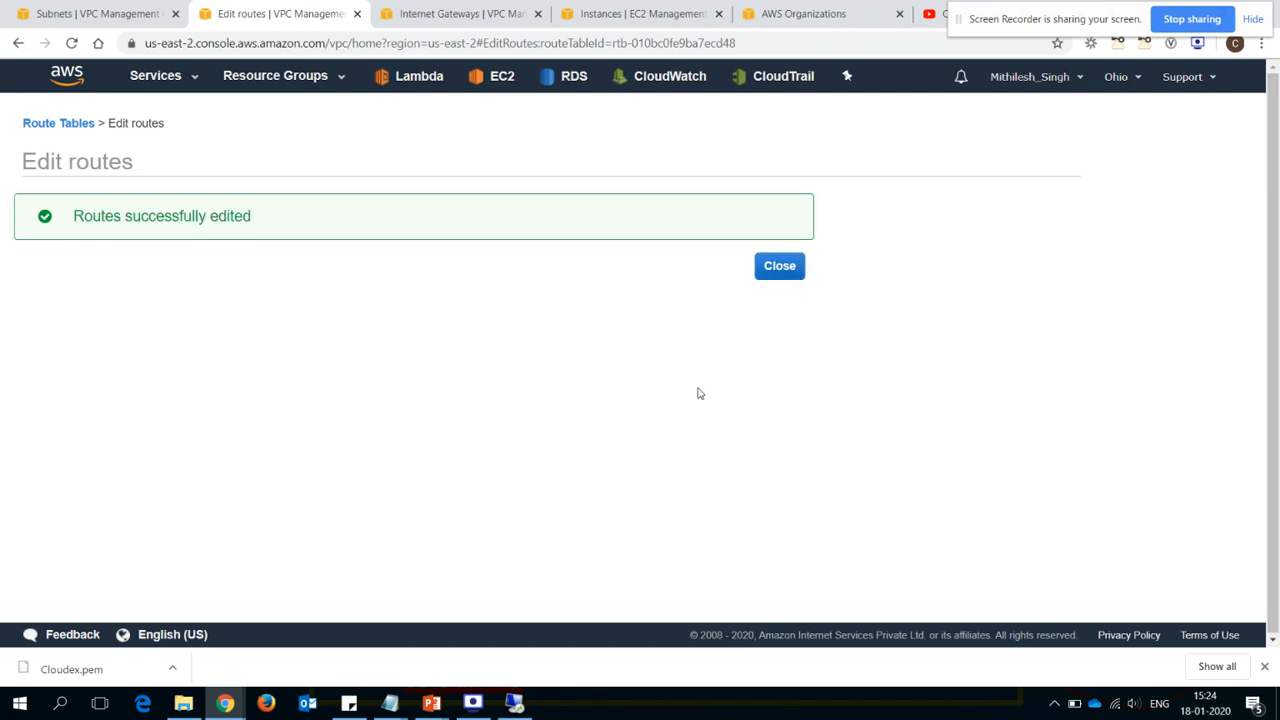
pyautogui.click(778, 272)
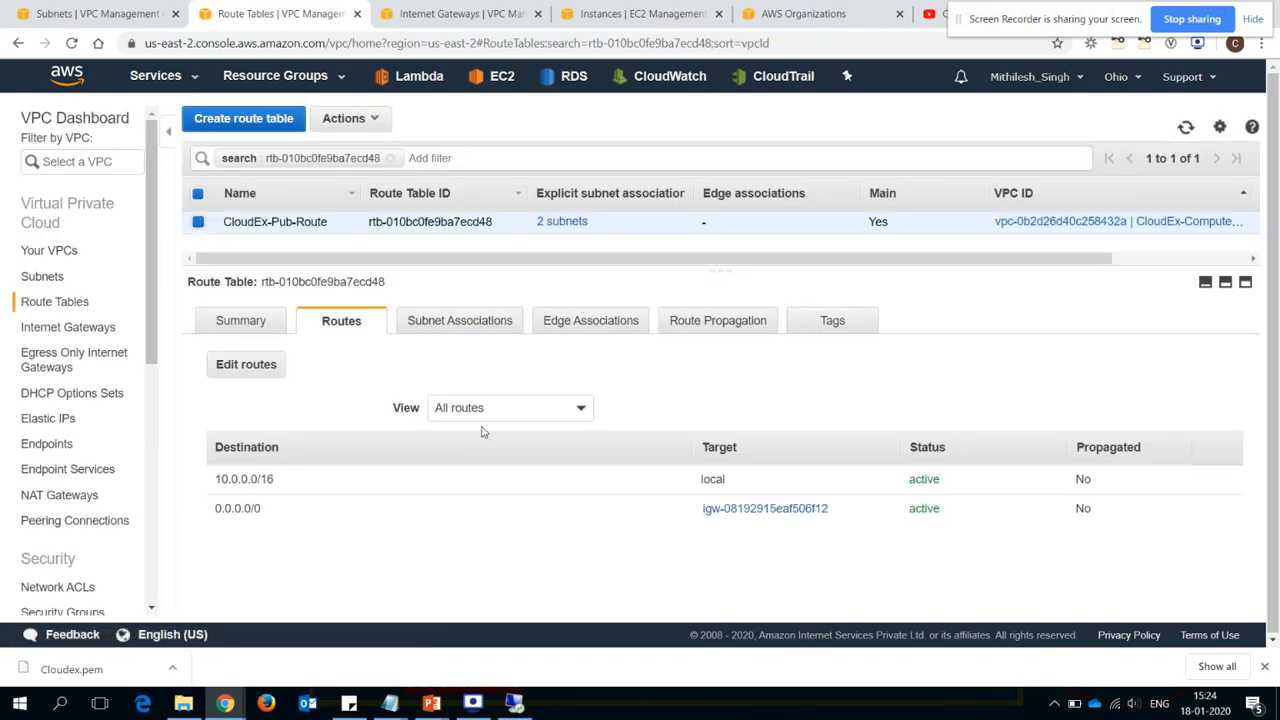
# Switch to Remote Desktop Connection, dismiss the pending error, and connect to 18.220.244.158 in a full-screen session.
pyautogui.hotkey('alt', 'Tab')
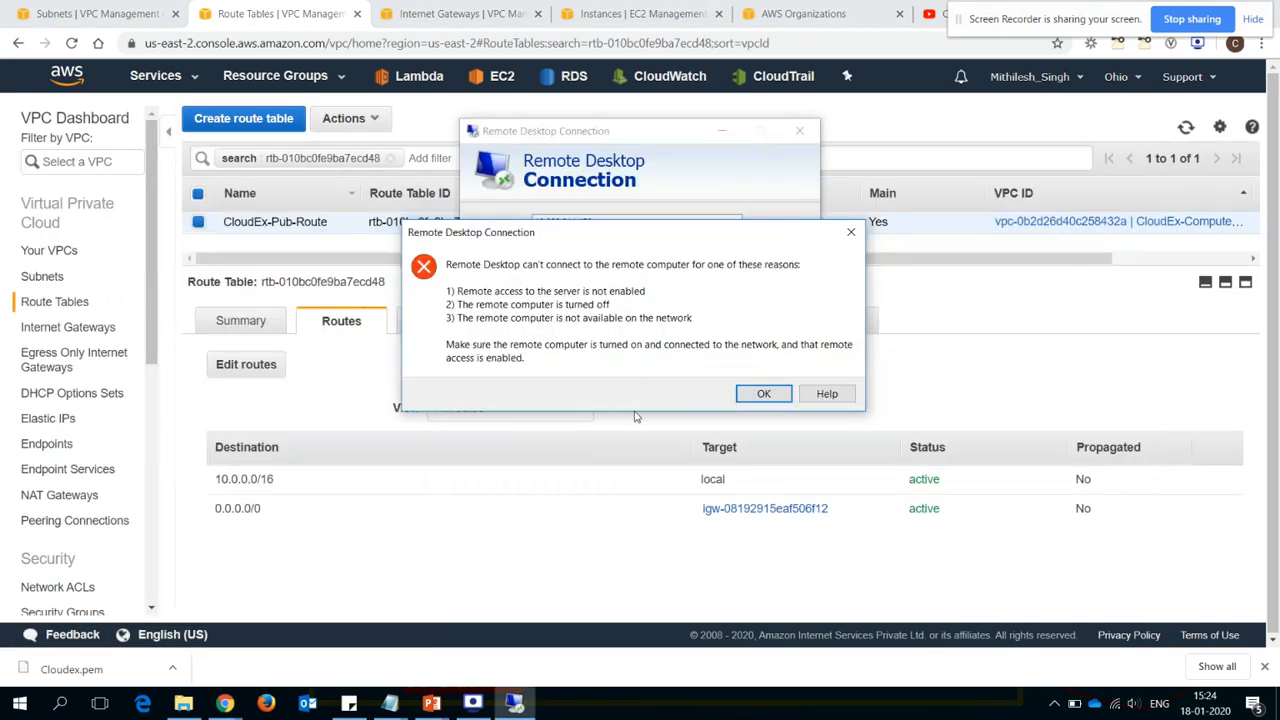
pyautogui.click(737, 394)
pyautogui.click(708, 312)
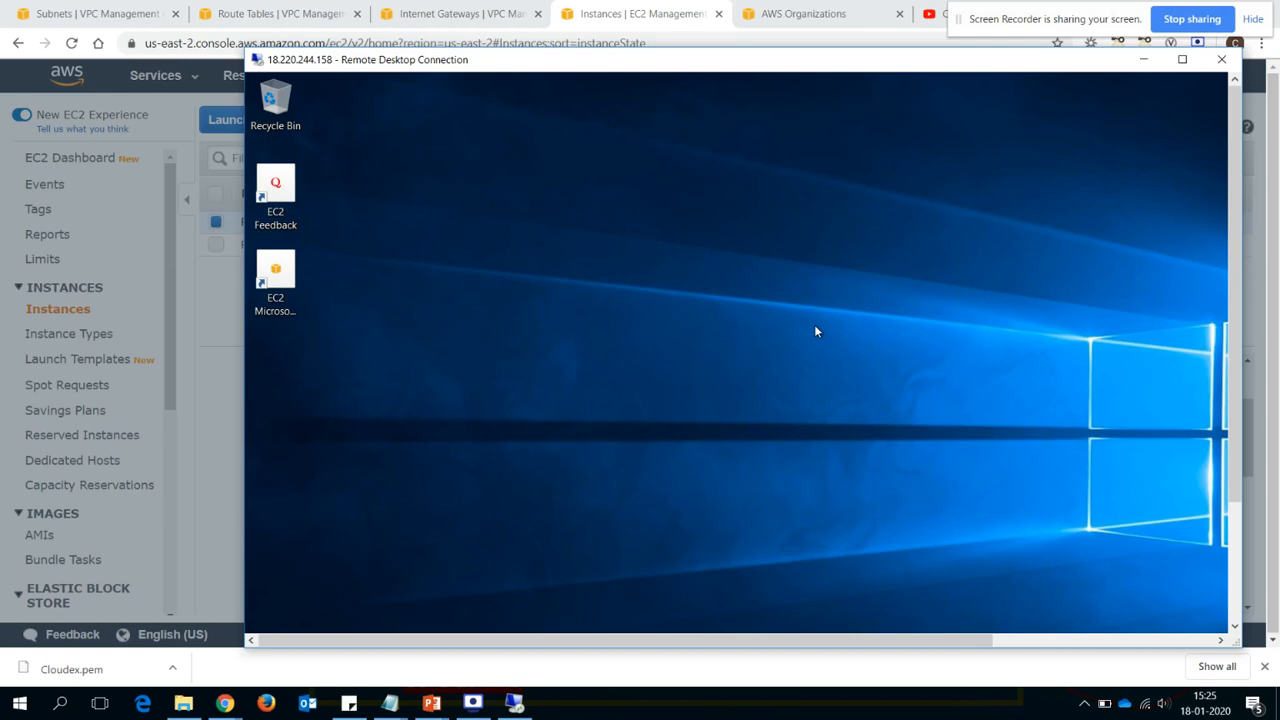
pyautogui.doubleClick(669, 62)
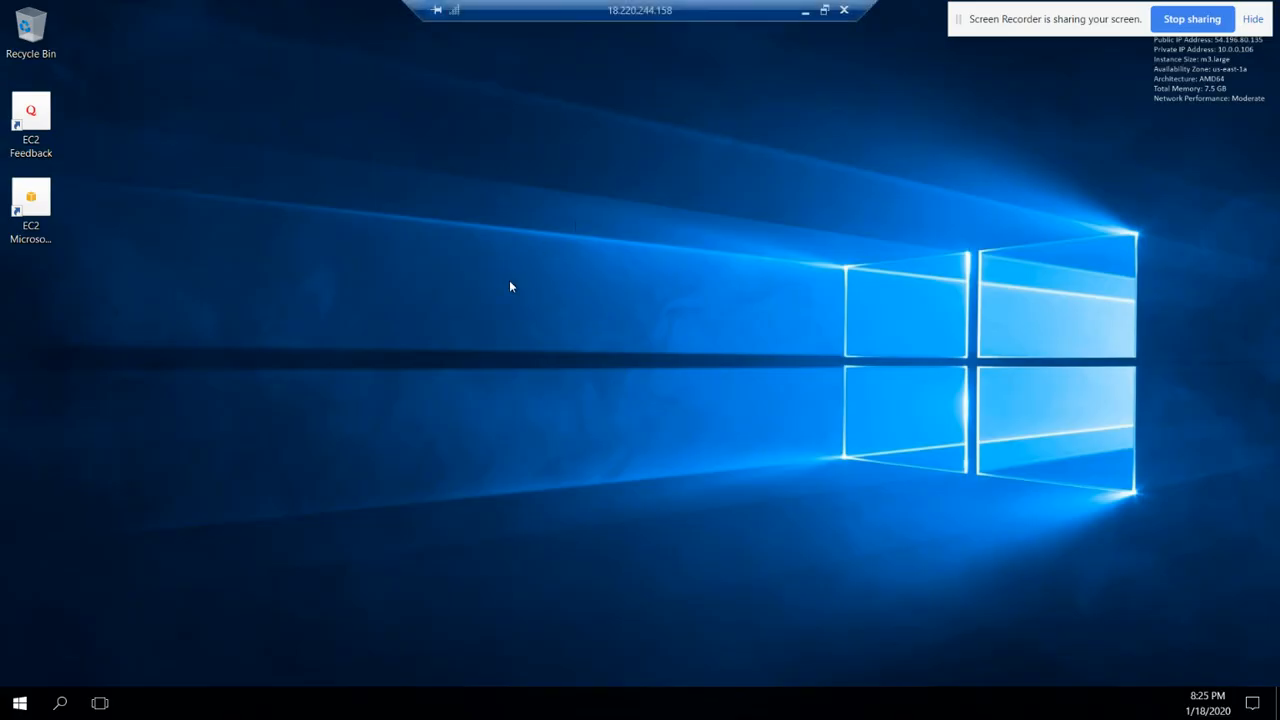
# Open a Command Prompt on the remote instance by running cmd.
pyautogui.press('super+r')
pyautogui.write('cm')
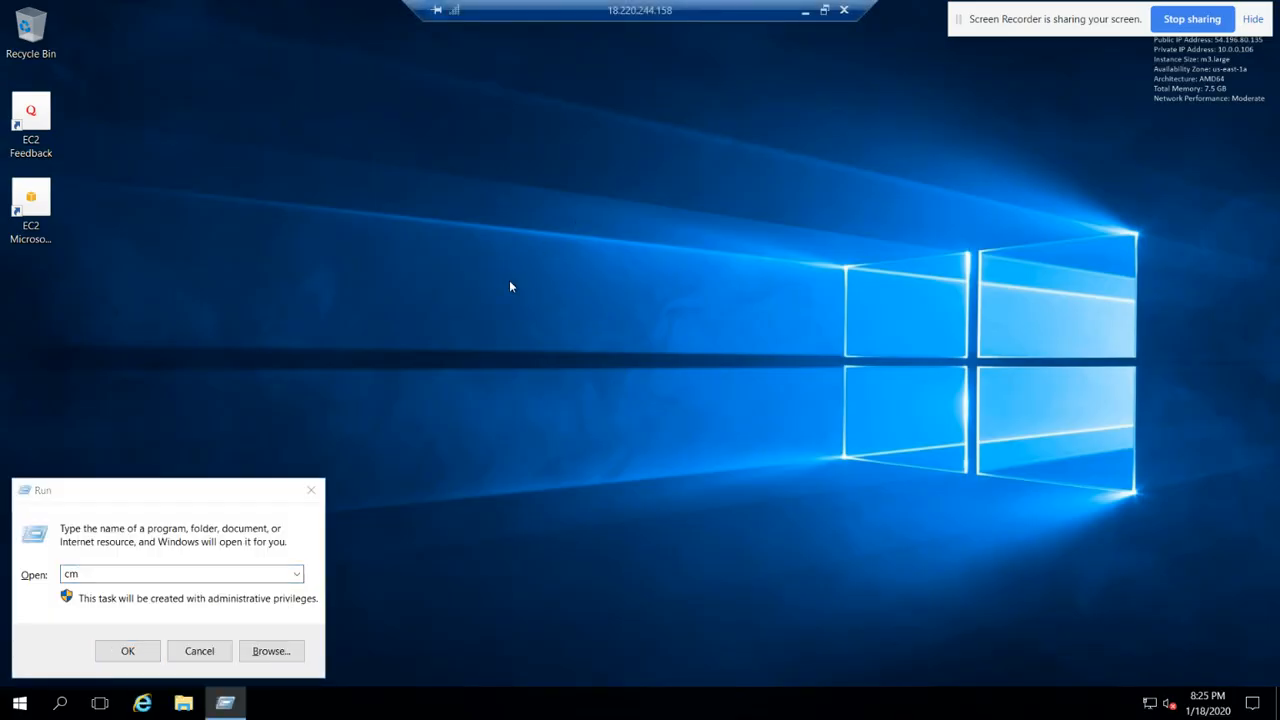
pyautogui.click(1196, 305)
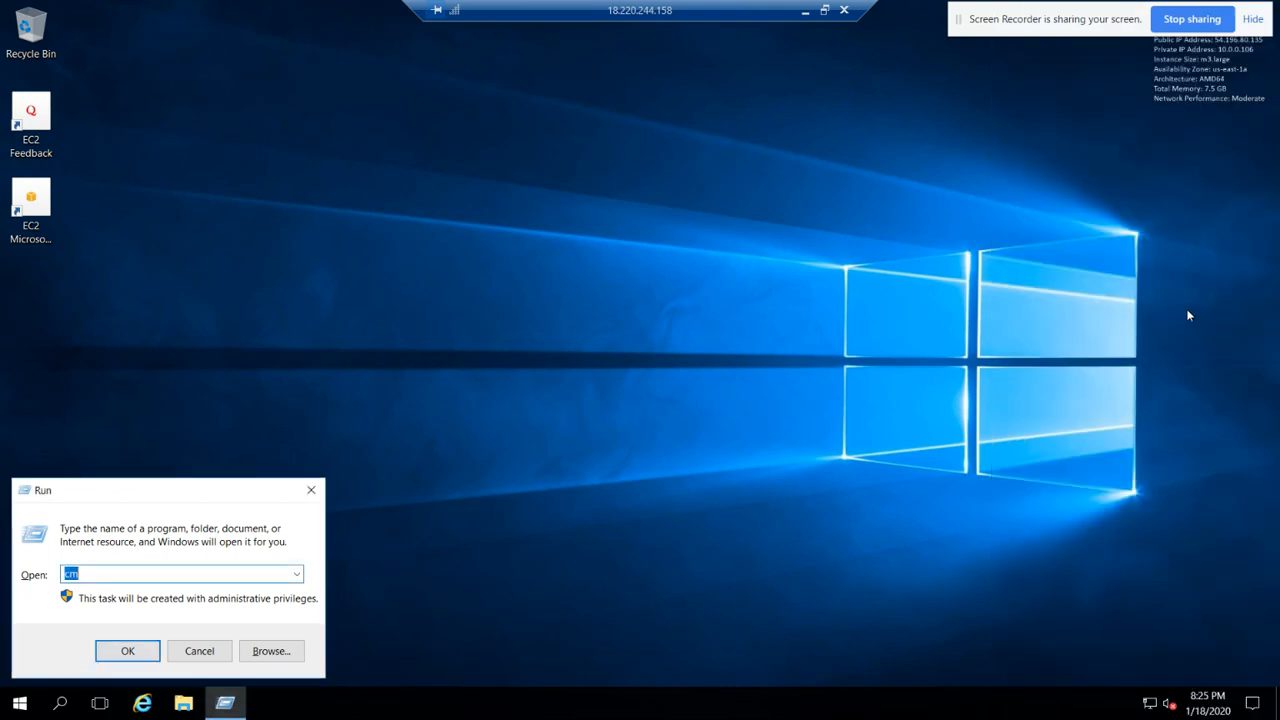
pyautogui.click(245, 575)
pyautogui.write('d')
pyautogui.press('Return')
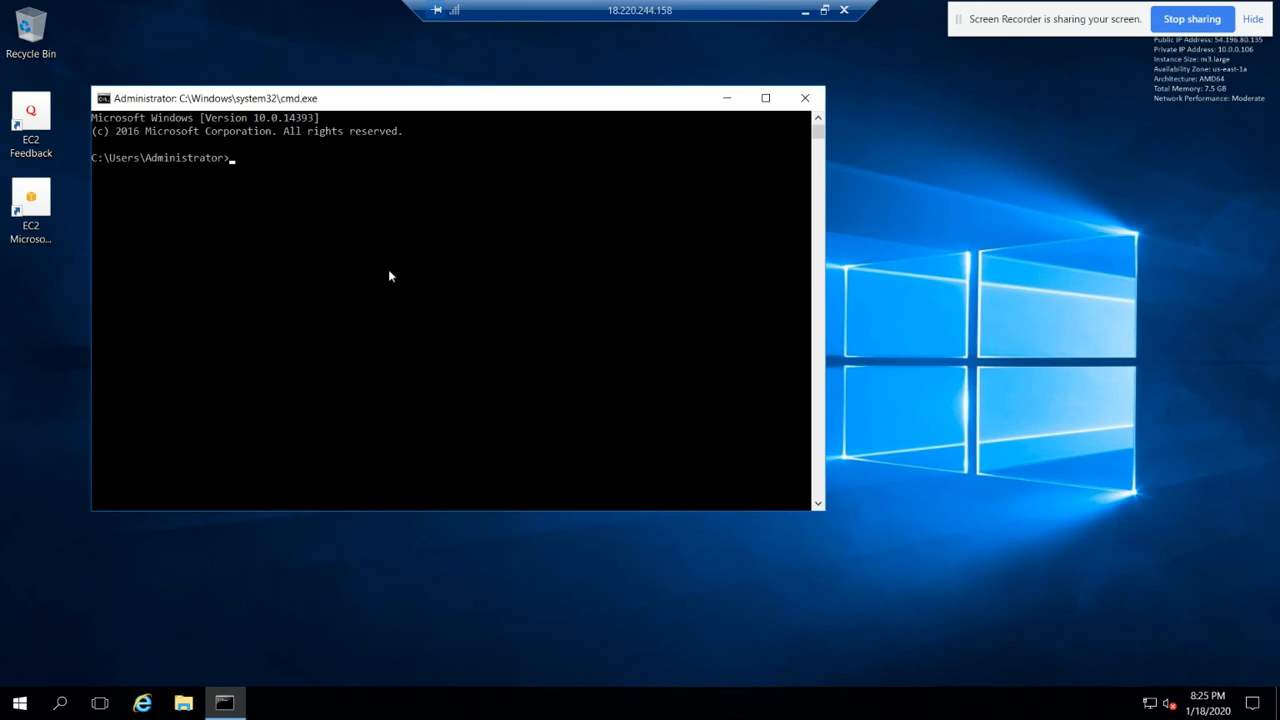
# Run ipconfig in the Command Prompt, close the extra command window, and copy the Ethernet adapter's IPv4 address.
pyautogui.write('ipconfig')
pyautogui.press('Return')
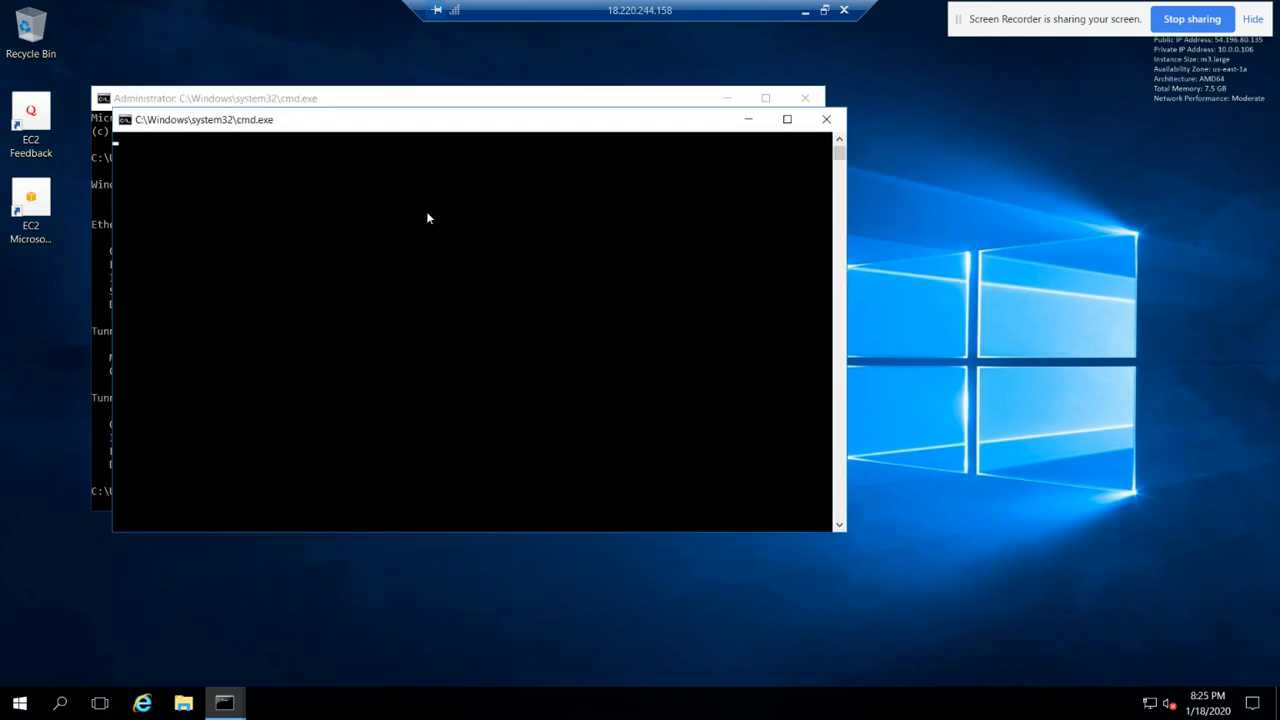
pyautogui.click(826, 119)
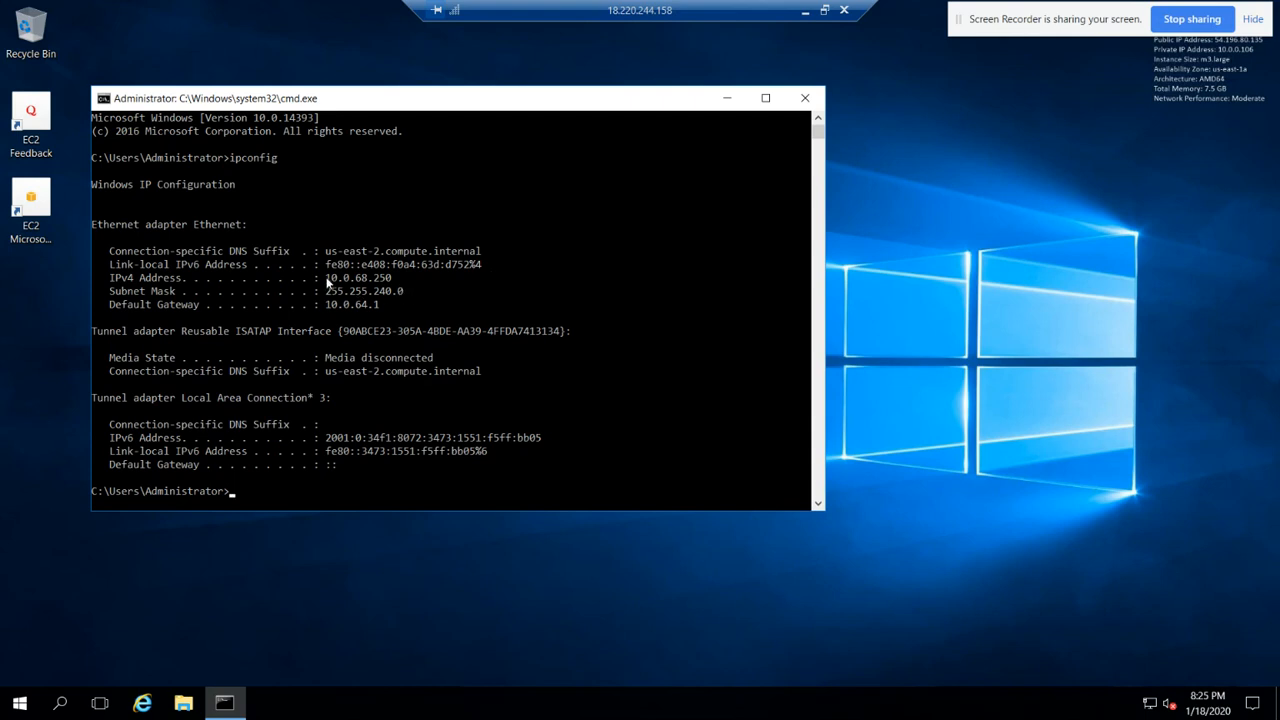
pyautogui.moveTo(327, 281); pyautogui.dragTo(397, 285)
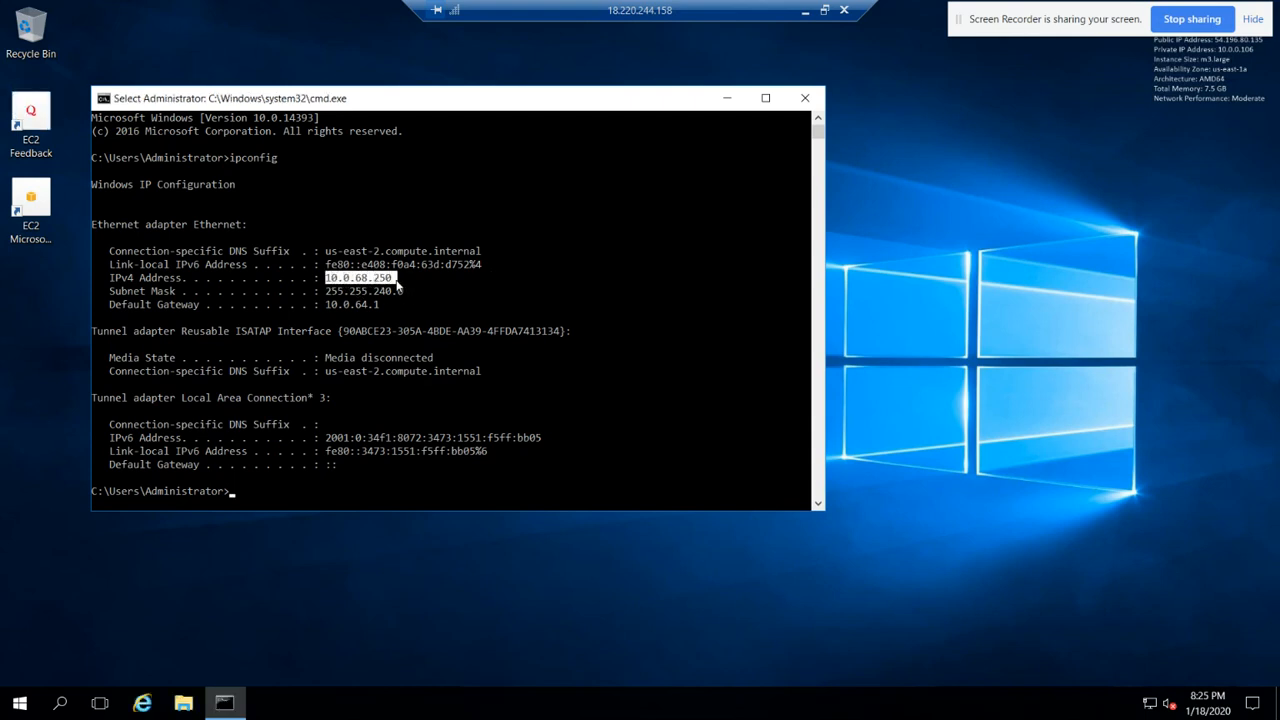
pyautogui.hotkey('ctrl', 'c')
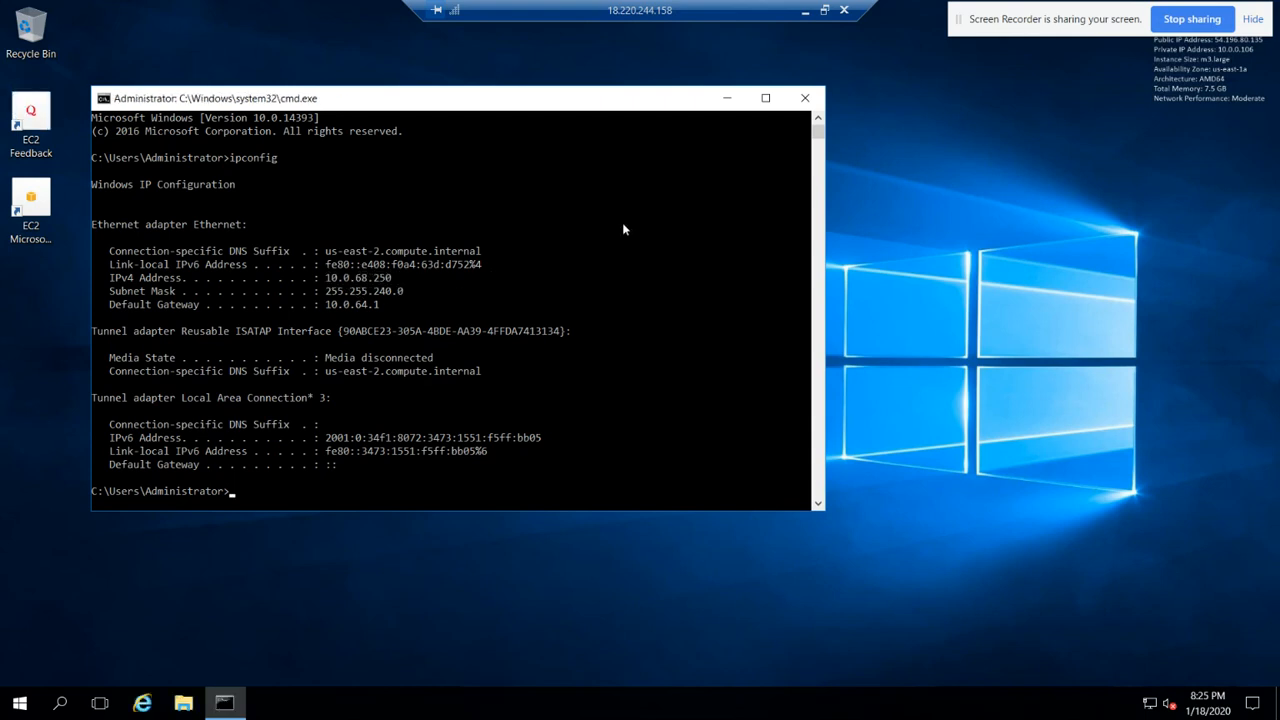
# Switch to the EC2 console, close the administrator password dialog, and search the instances page for the copied IP address 10.0.68.250.
pyautogui.click(825, 11)
pyautogui.click(220, 318)
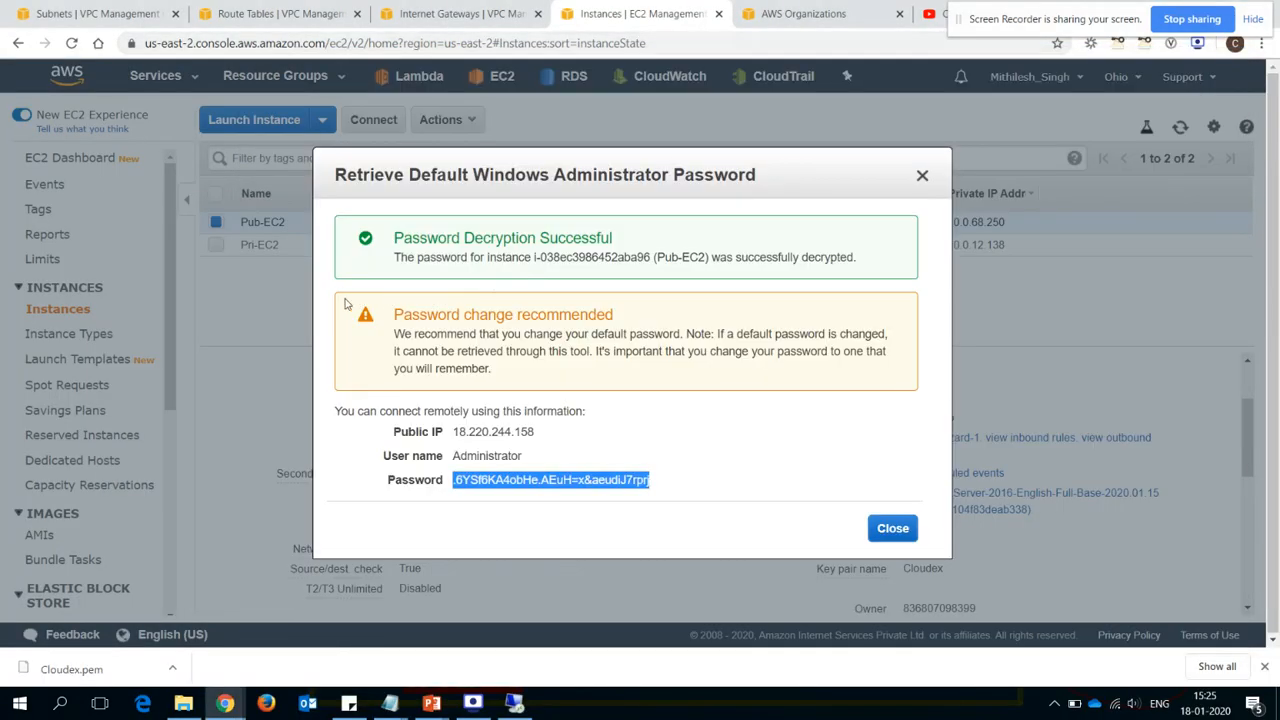
pyautogui.click(889, 528)
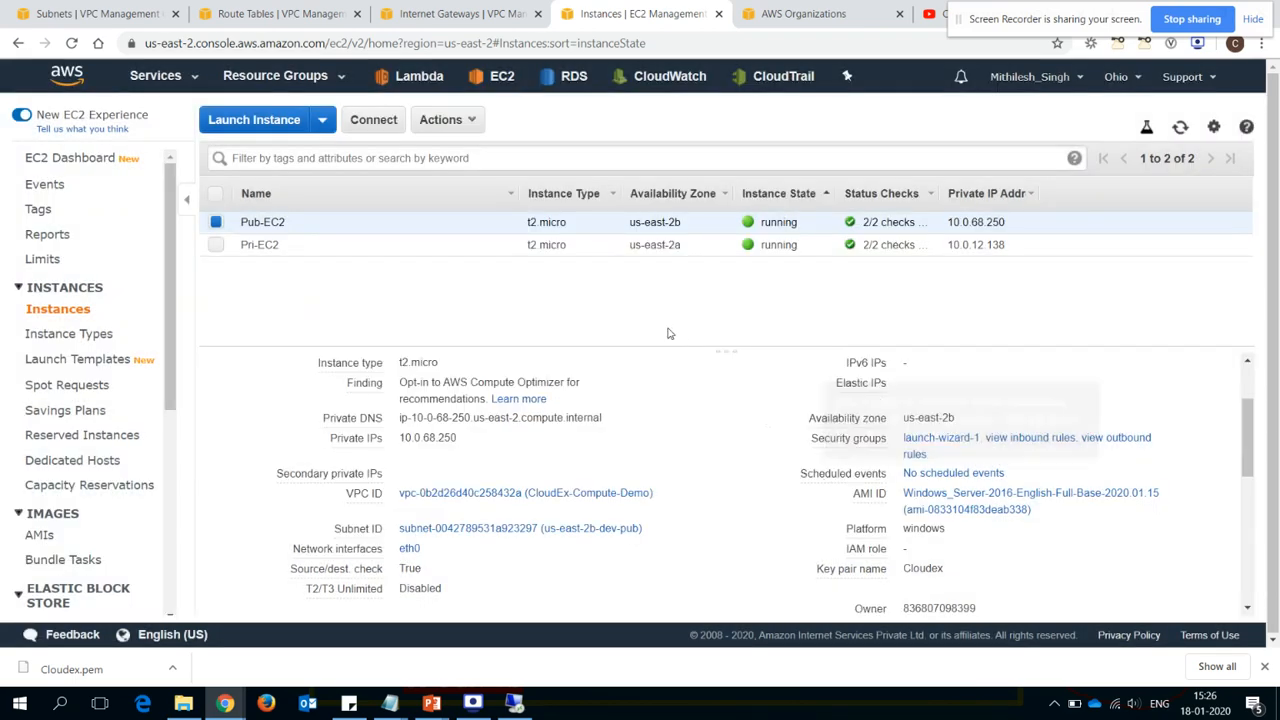
pyautogui.hotkey('ctrl', 'f')
pyautogui.hotkey('ctrl', 'v')
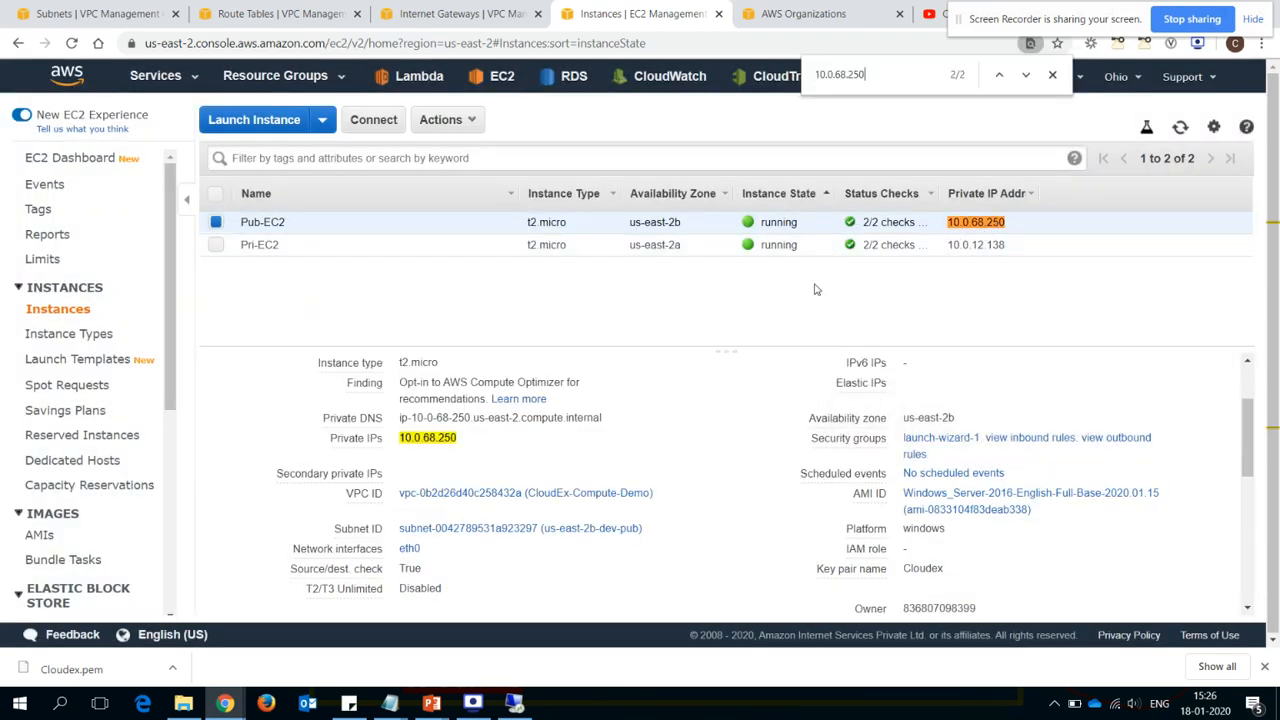
# Select the Pri-EC2 instance, highlight its private IP address, and place the windowed Remote Desktop session below the instance list.
pyautogui.click(420, 250)
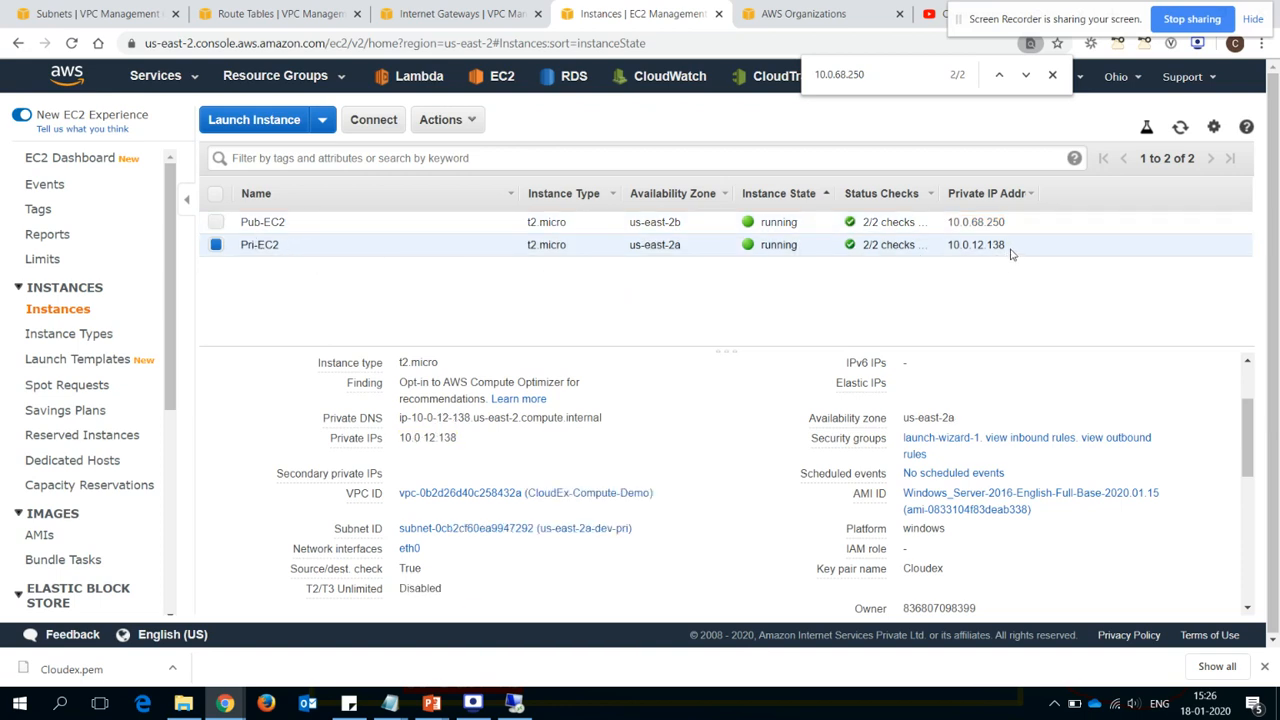
pyautogui.moveTo(1010, 254); pyautogui.dragTo(946, 250)
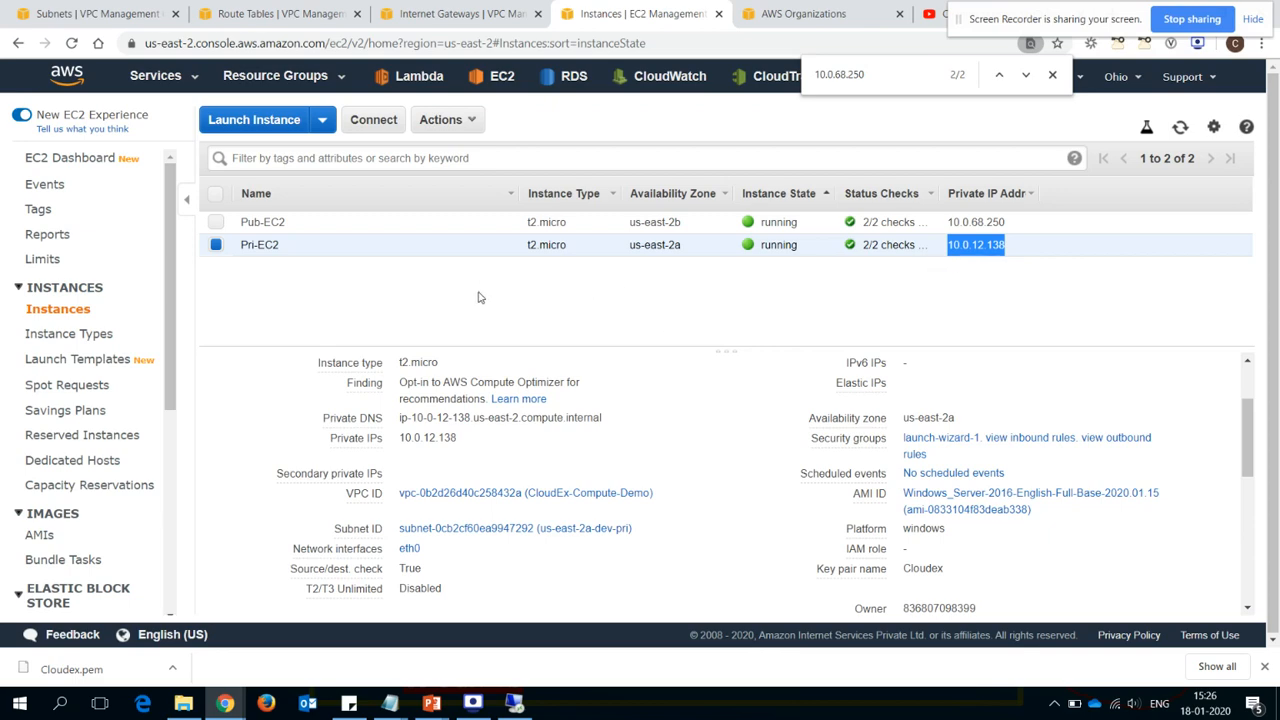
pyautogui.hotkey('alt', 'Tab')
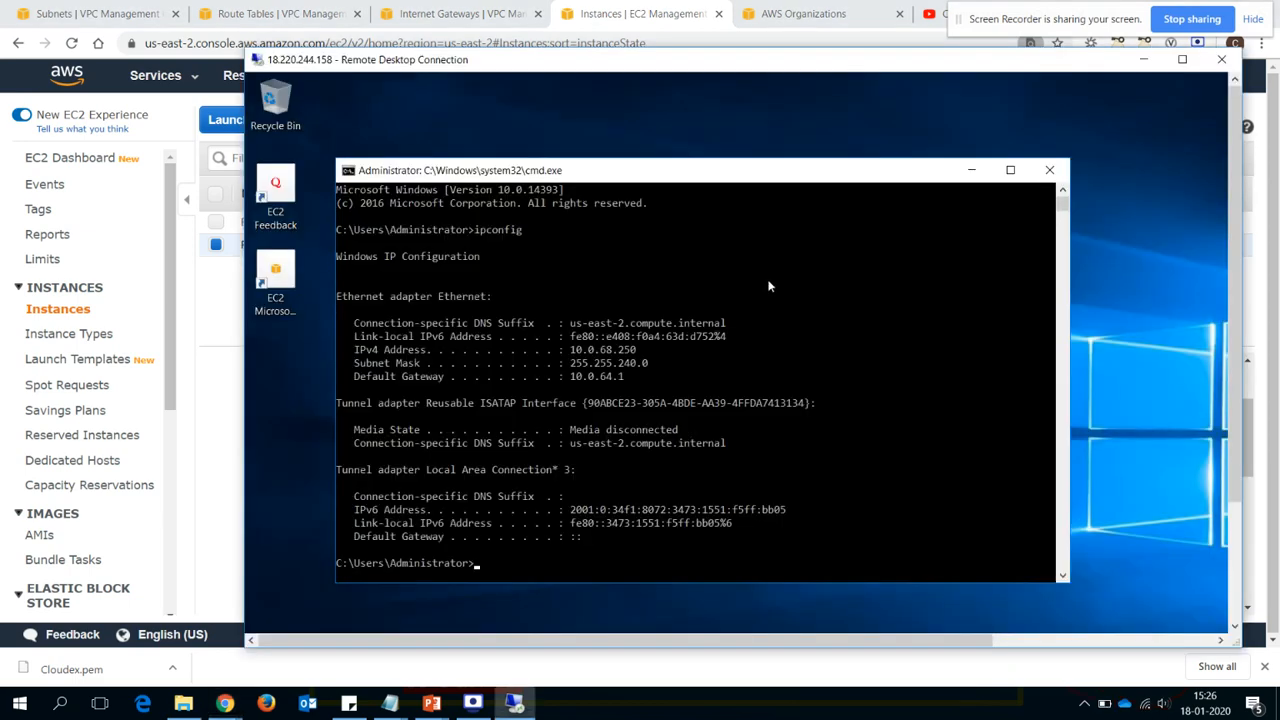
pyautogui.doubleClick(717, 66)
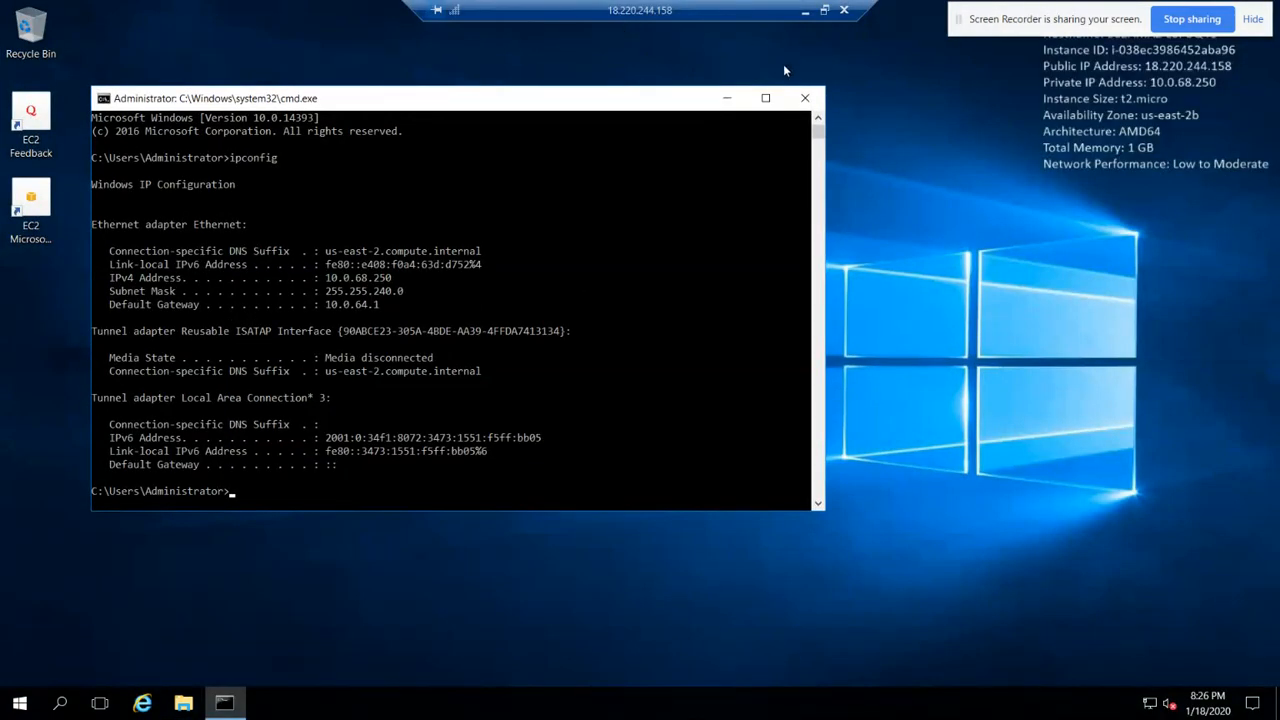
pyautogui.click(825, 10)
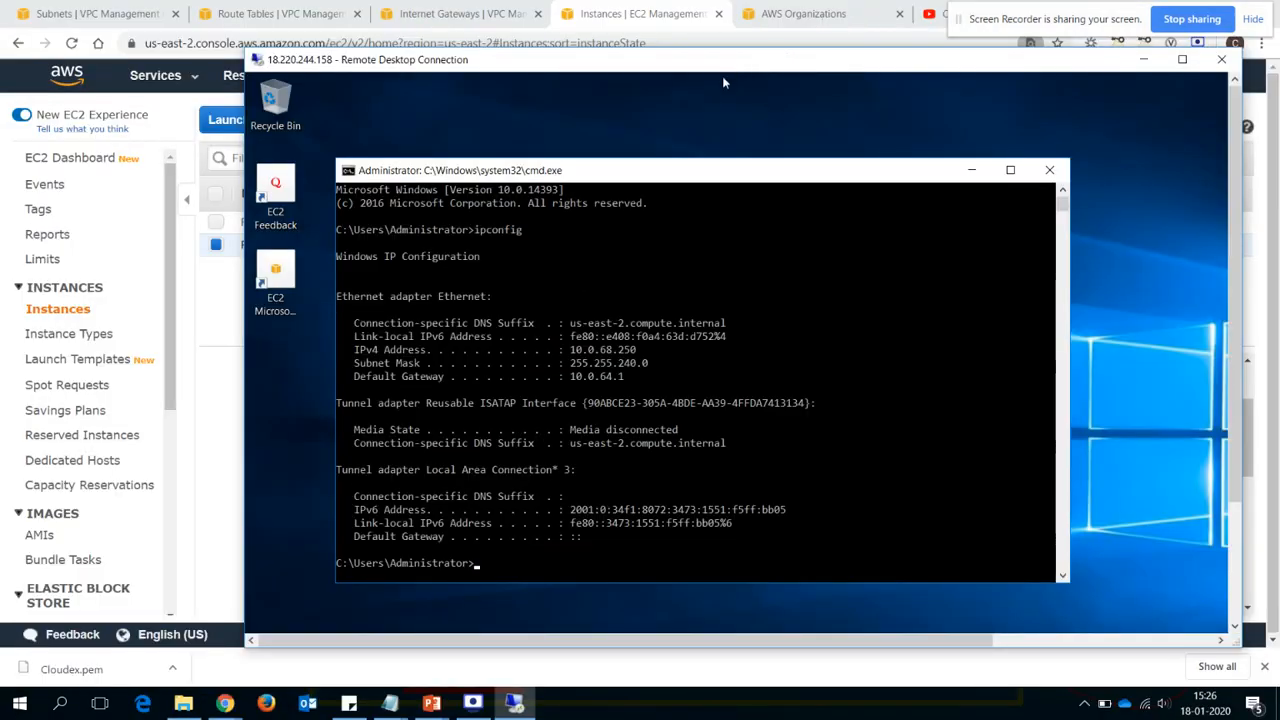
pyautogui.moveTo(724, 83); pyautogui.dragTo(655, 310)
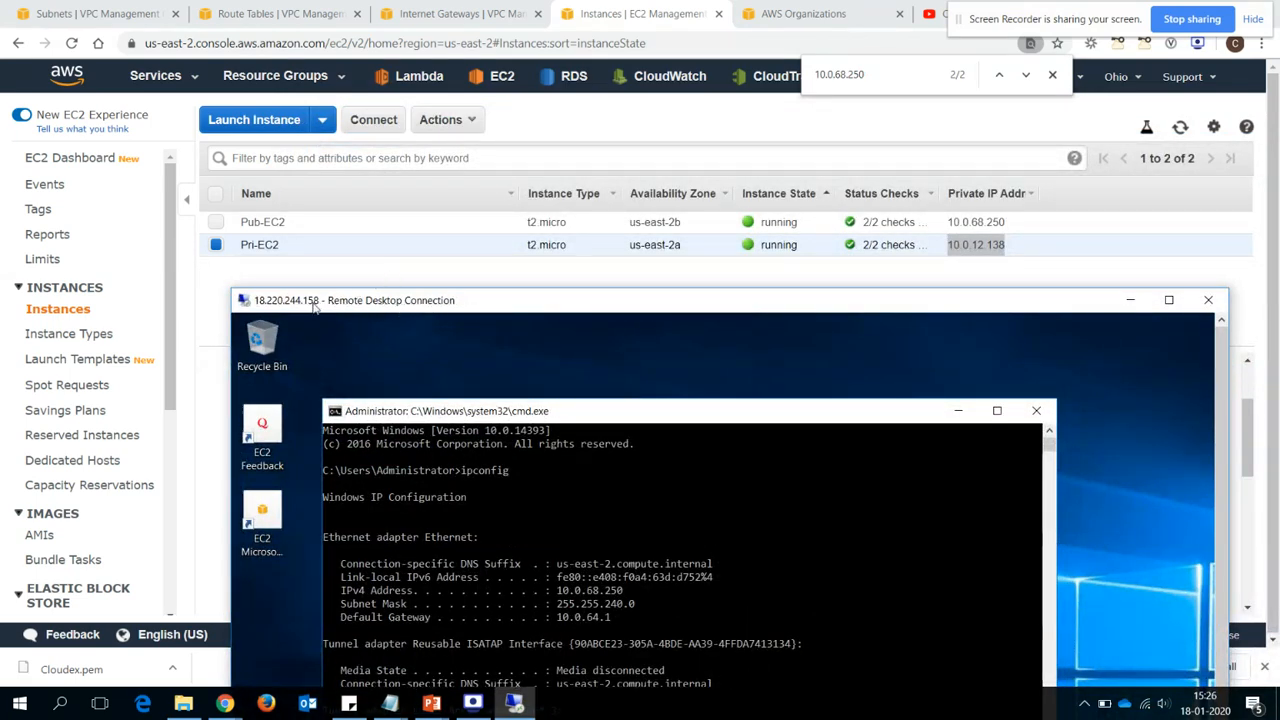
# Return to the EC2 console, select the Pub-EC2 instance, and examine its description details including the public IP.
pyautogui.click(390, 273)
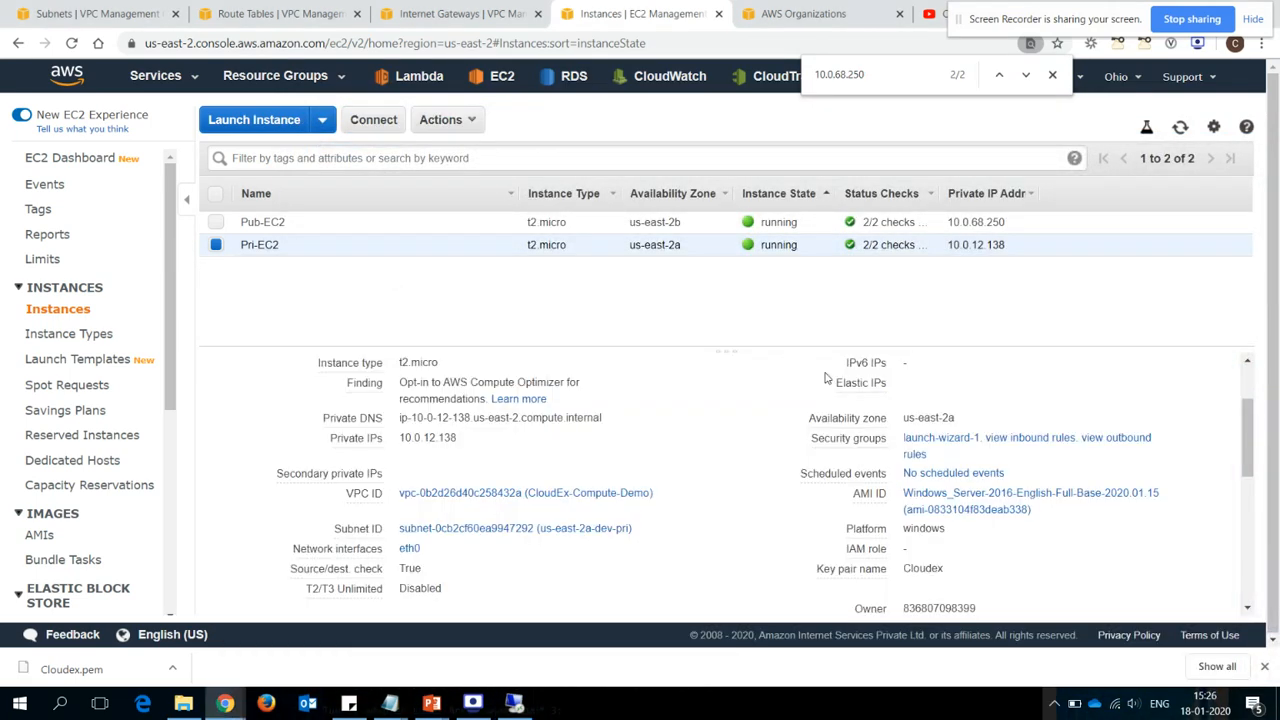
pyautogui.click(490, 223)
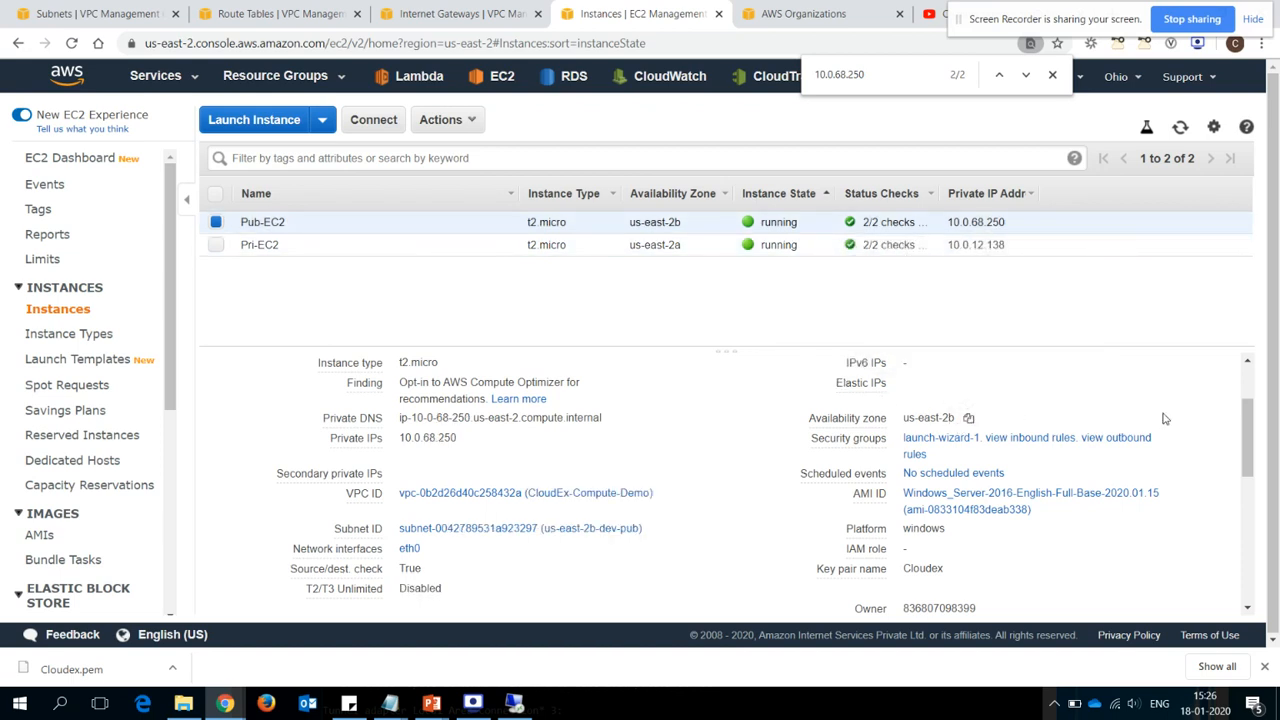
pyautogui.moveTo(1262, 459); pyautogui.dragTo(1262, 428)
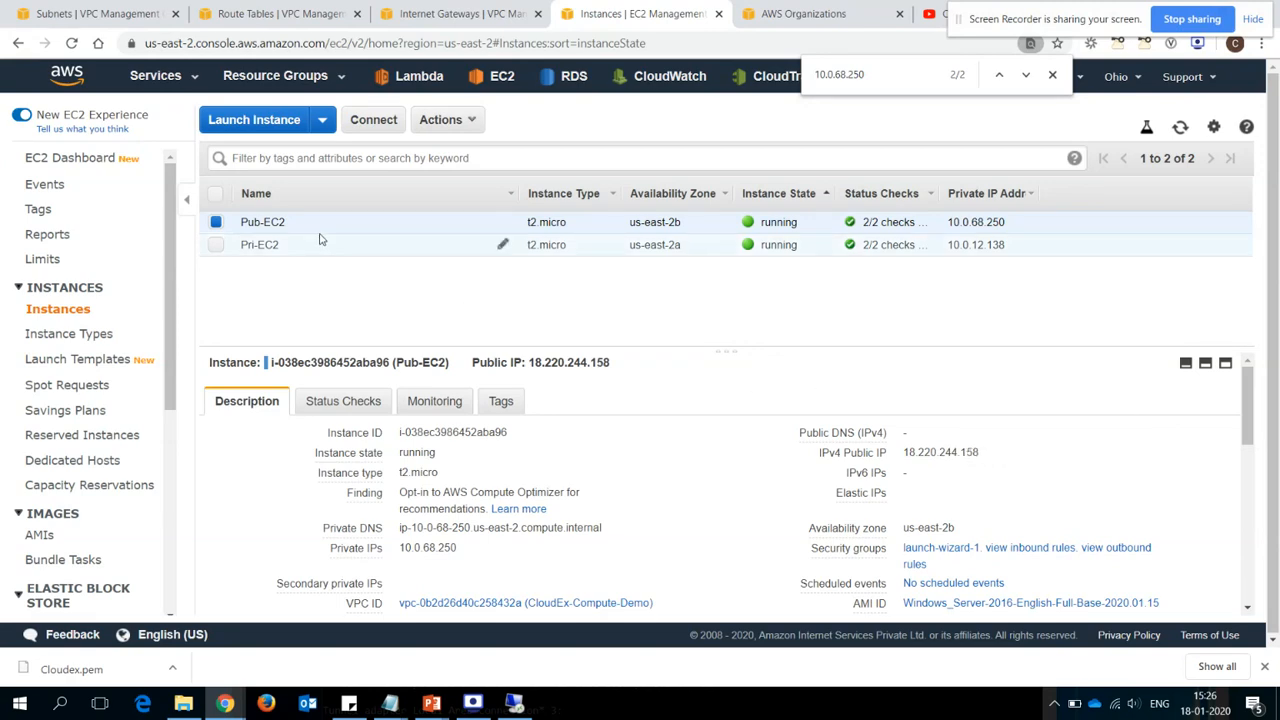
# Return to the full-screen Remote Desktop session on 18.220.244.158, launch mstsc there, and connect to the copied private IP address 10.0.12.138.
pyautogui.hotkey('alt', 'Tab')
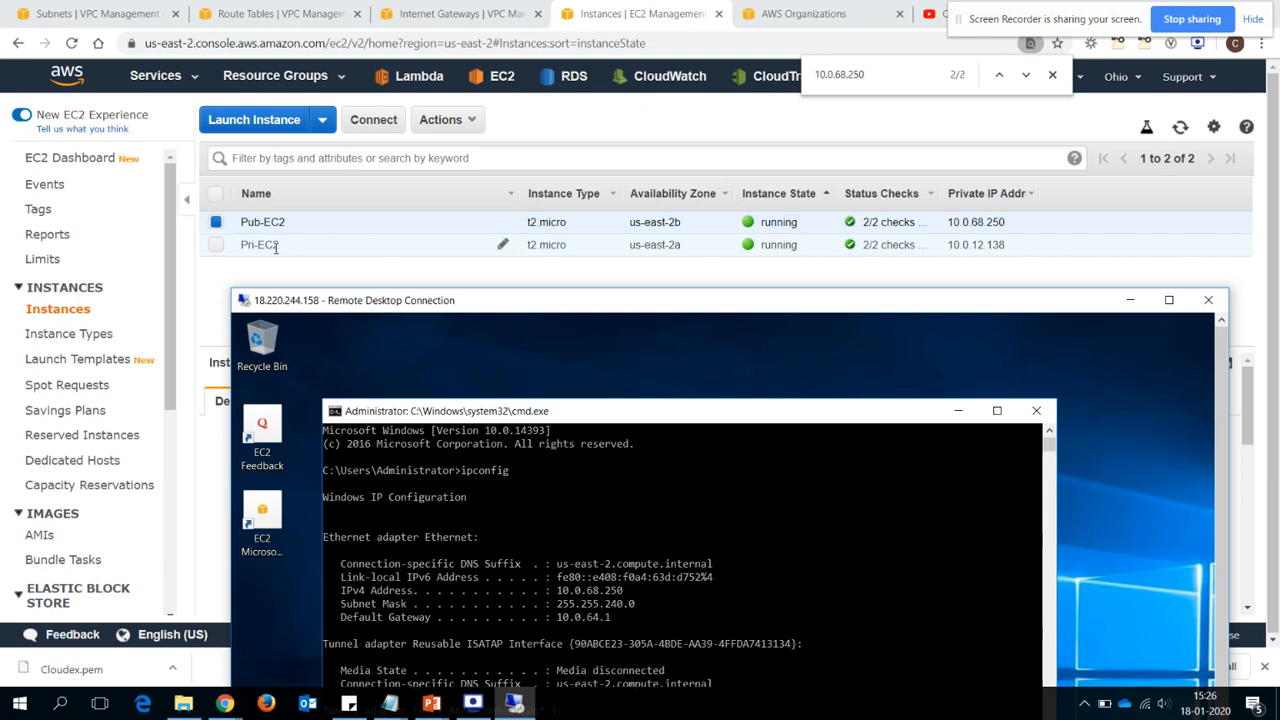
pyautogui.doubleClick(482, 301)
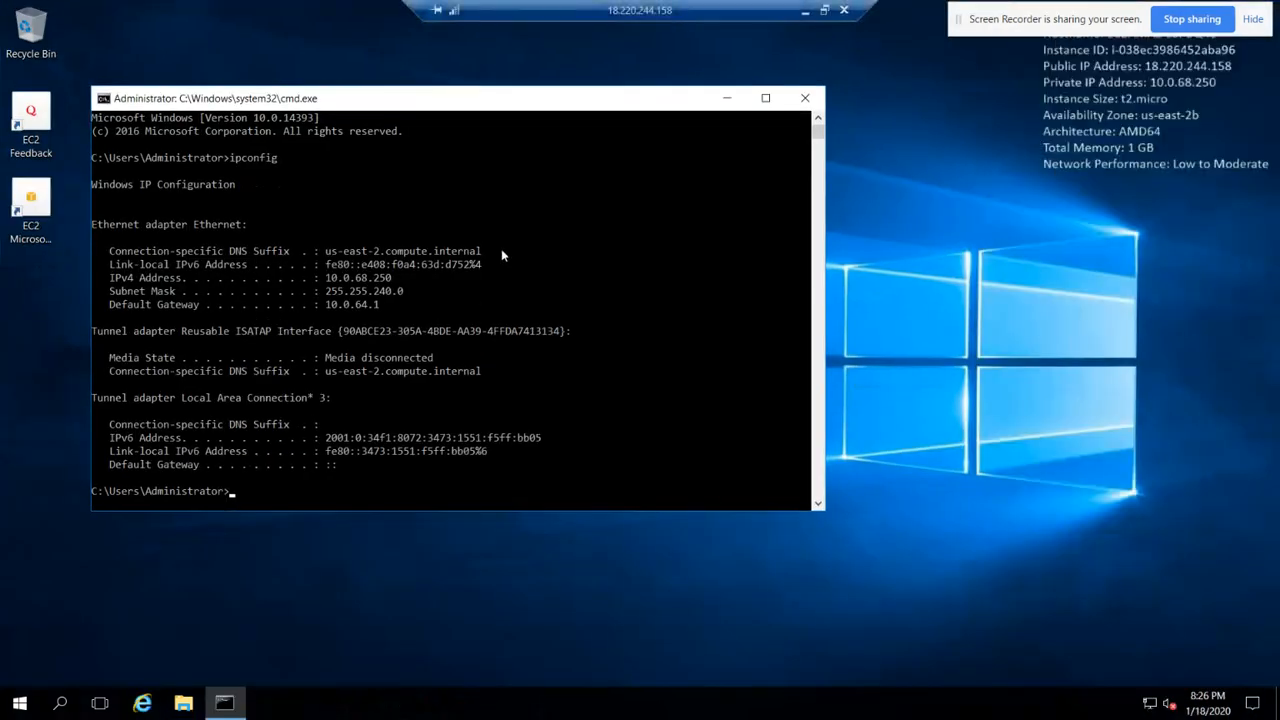
pyautogui.press('super+r')
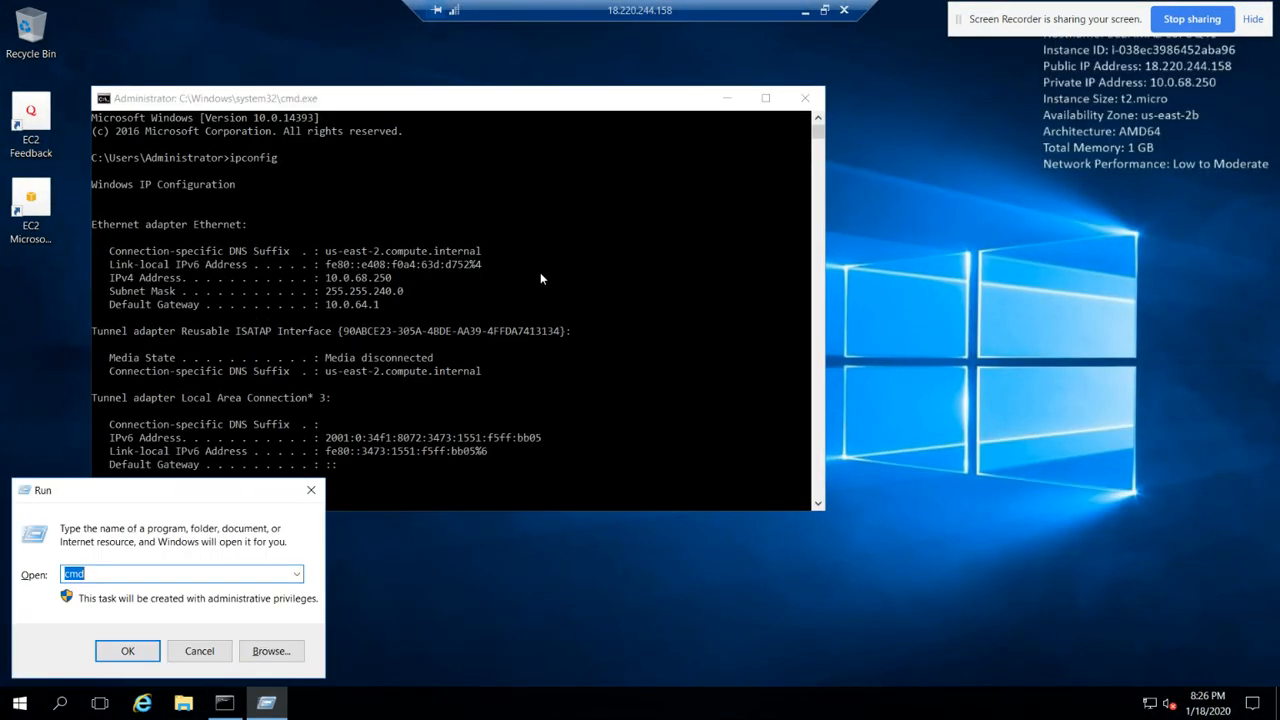
pyautogui.write('mstsc')
pyautogui.press('Return')
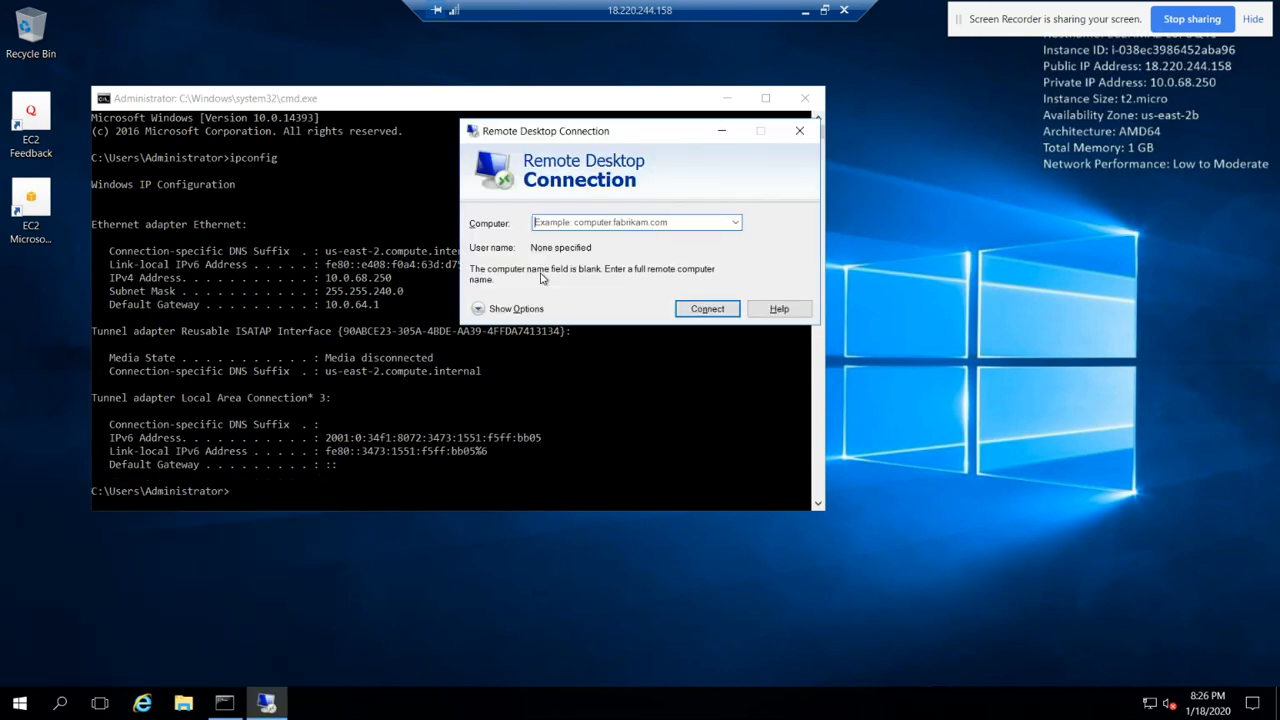
pyautogui.hotkey('ctrl', 'v')
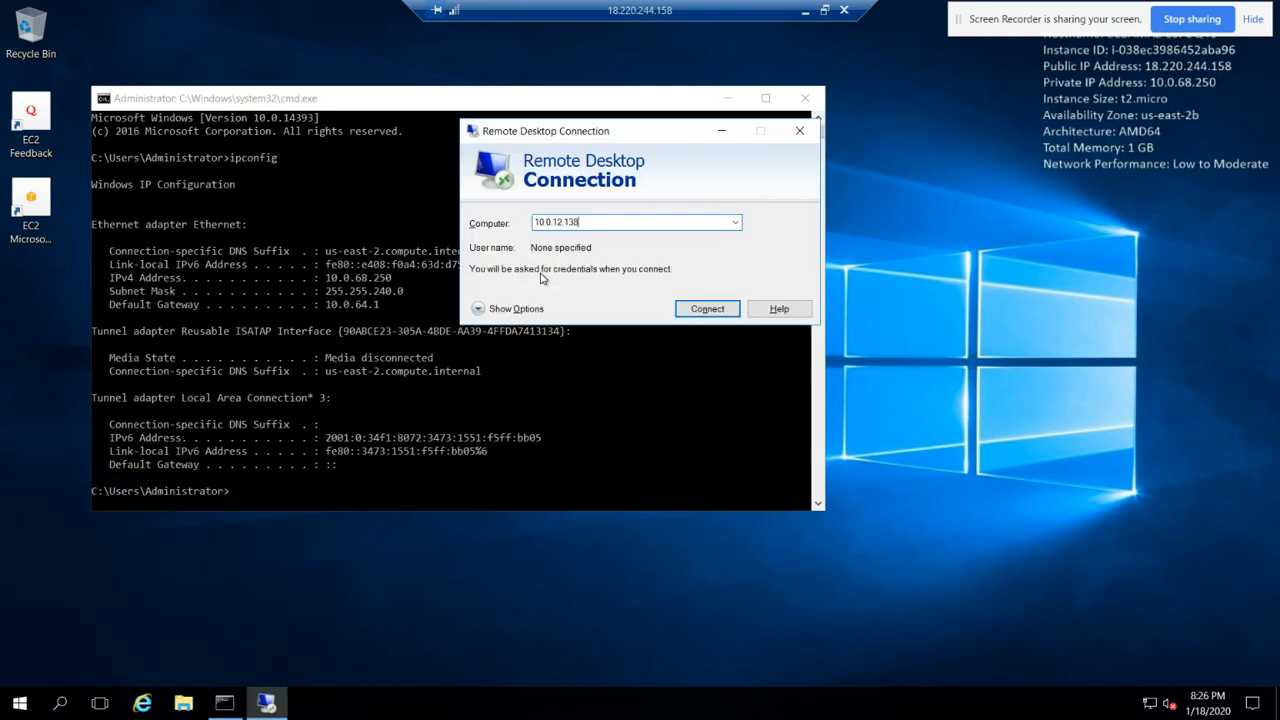
pyautogui.click(704, 309)
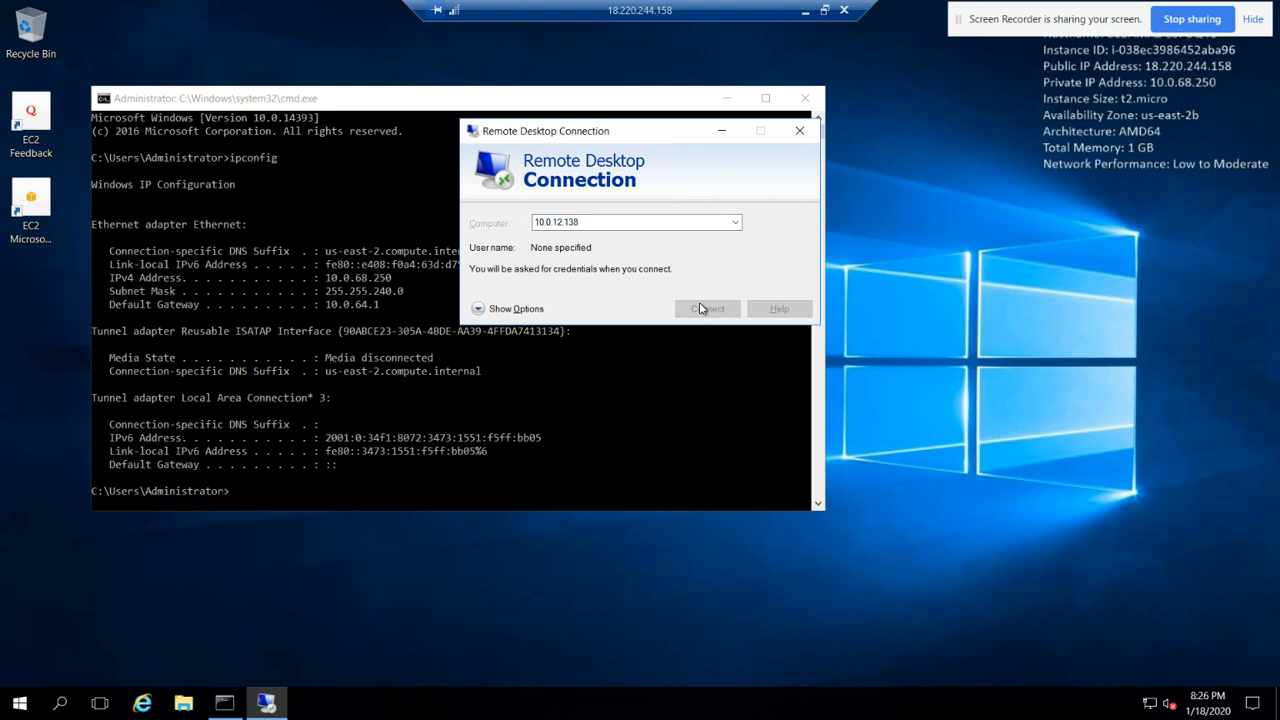
# Switch to the VPC diagram slide, mark both instances and the internet cloud, and draw the path from public to private instance through 10.0.0.0/16.
pyautogui.click(825, 10)
pyautogui.hotkey('alt', 'Tab')
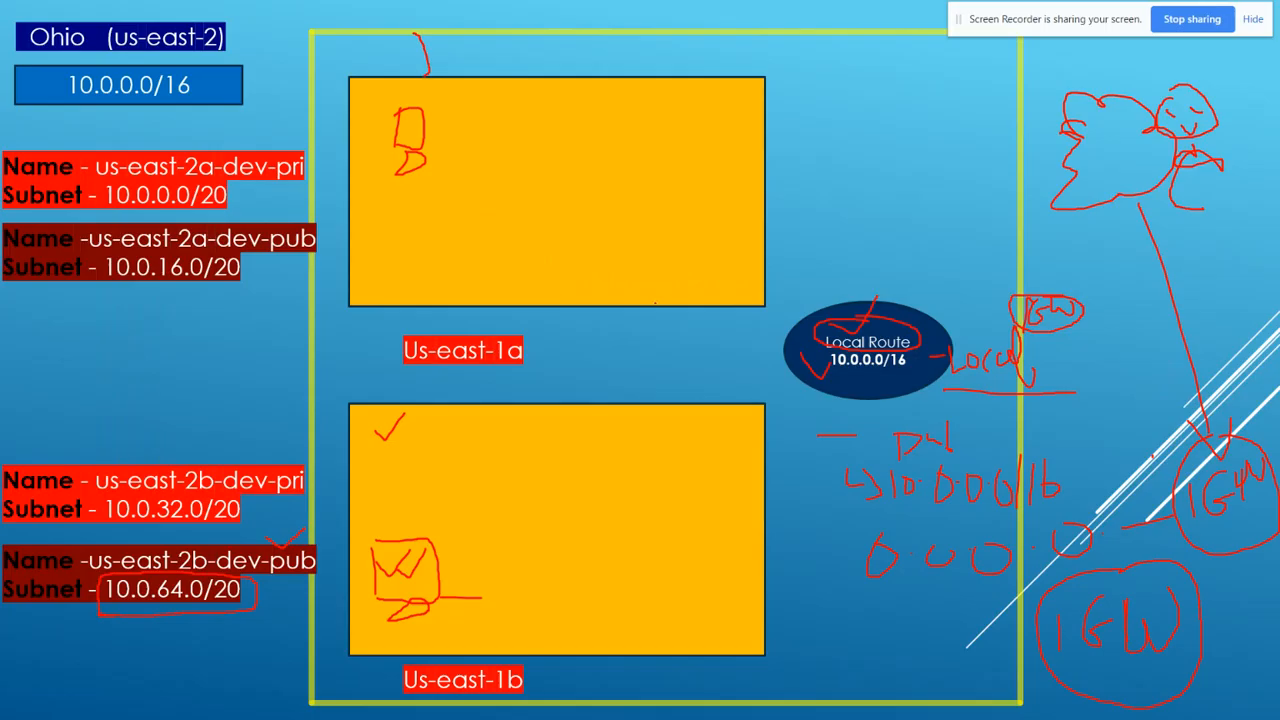
pyautogui.moveTo(436, 124); pyautogui.dragTo(479, 97)
pyautogui.moveTo(443, 575); pyautogui.dragTo(516, 568)
pyautogui.moveTo(1101, 68); pyautogui.dragTo(1156, 56)
pyautogui.moveTo(395, 505); pyautogui.dragTo(430, 498)
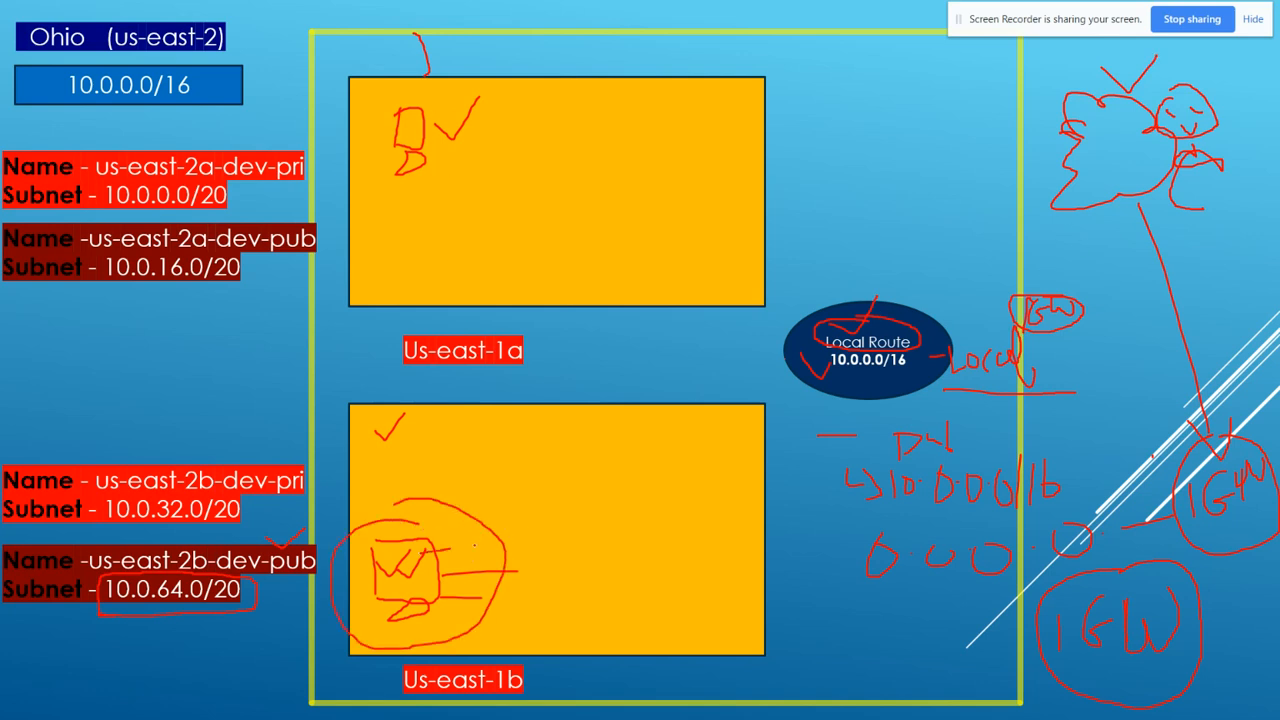
pyautogui.moveTo(475, 545); pyautogui.dragTo(794, 493)
pyautogui.moveTo(862, 468)
pyautogui.mouseDown()
pyautogui.moveTo(845, 524)
pyautogui.moveTo(970, 536)
pyautogui.moveTo(1085, 460)
pyautogui.moveTo(880, 455)
pyautogui.moveTo(889, 292)
pyautogui.moveTo(838, 141)
pyautogui.moveTo(658, 126)
pyautogui.moveTo(535, 93)
pyautogui.moveTo(543, 124)
pyautogui.mouseUp()
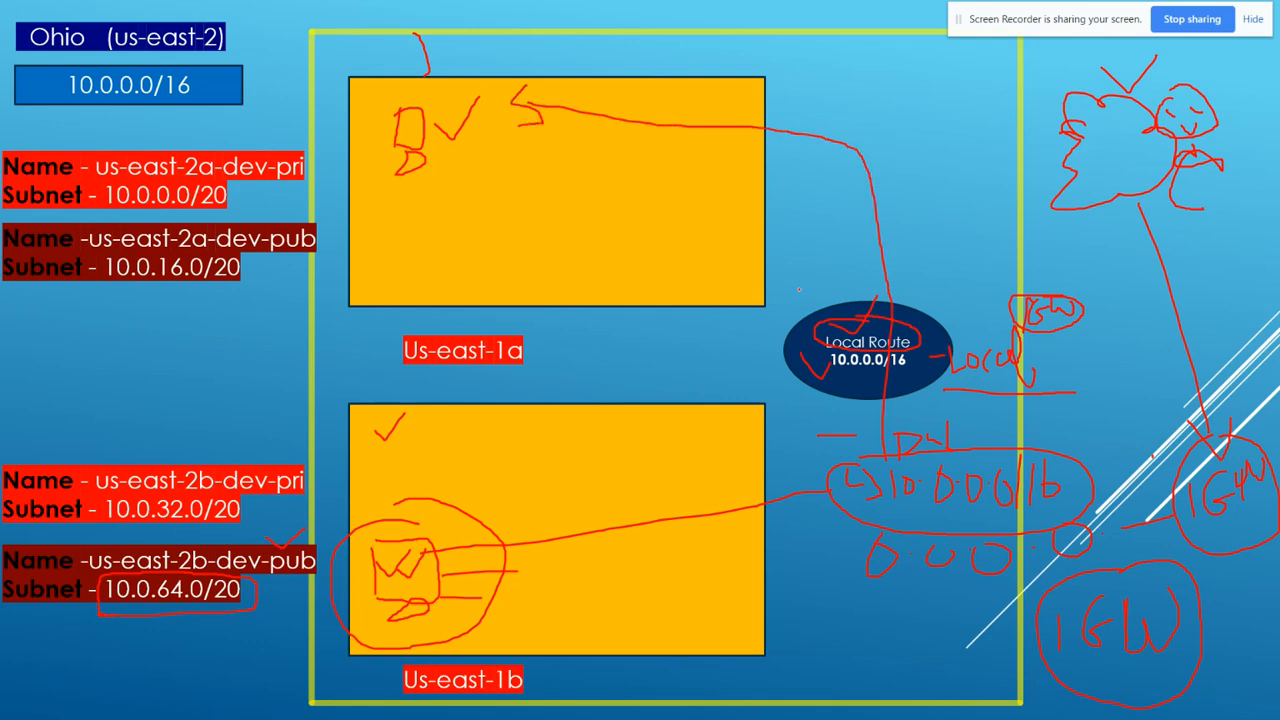
# Return to the remote session and enter administrator as the user name in the credentials prompt for 10.0.12.138.
pyautogui.hotkey('alt', 'Tab')
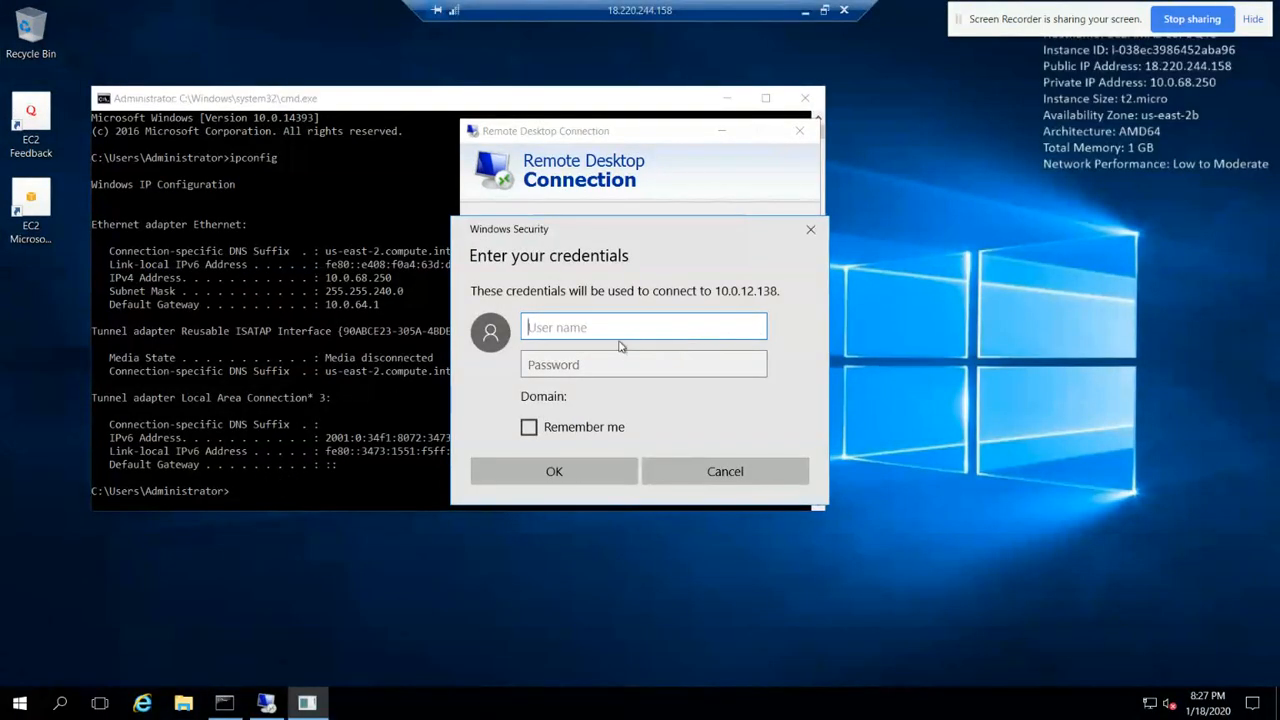
pyautogui.write('administrator')
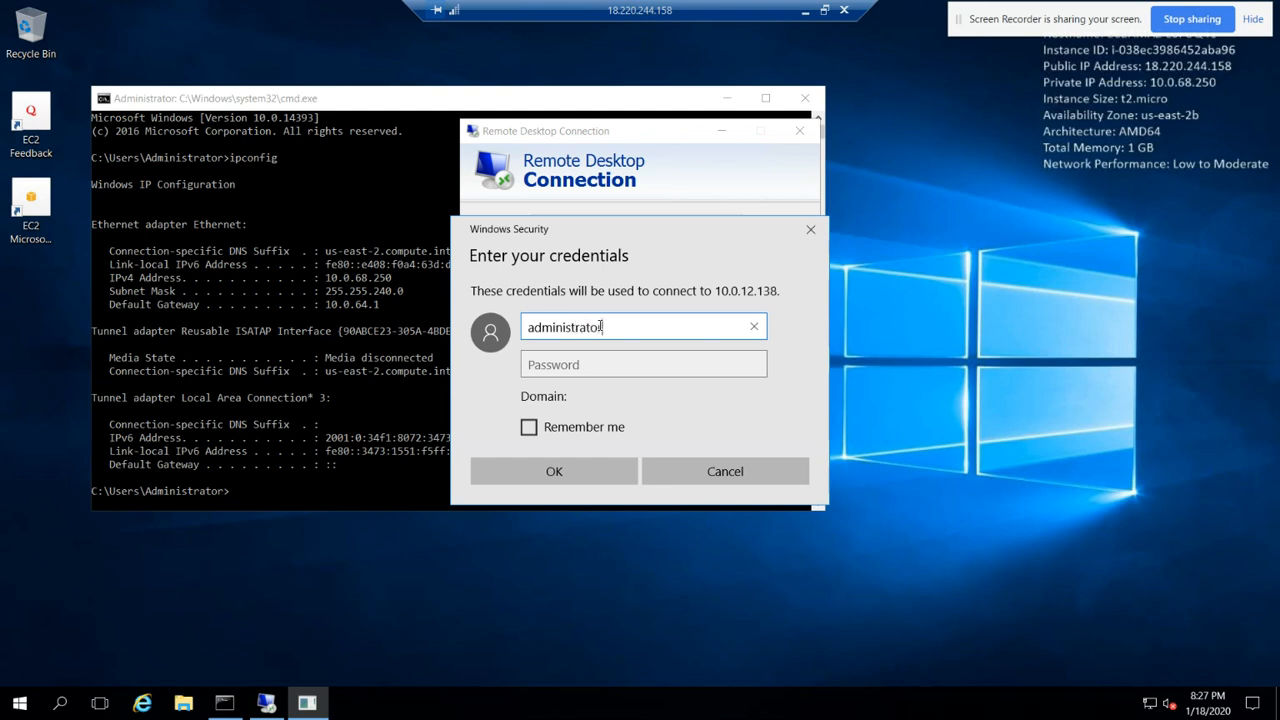
pyautogui.press('Tab')
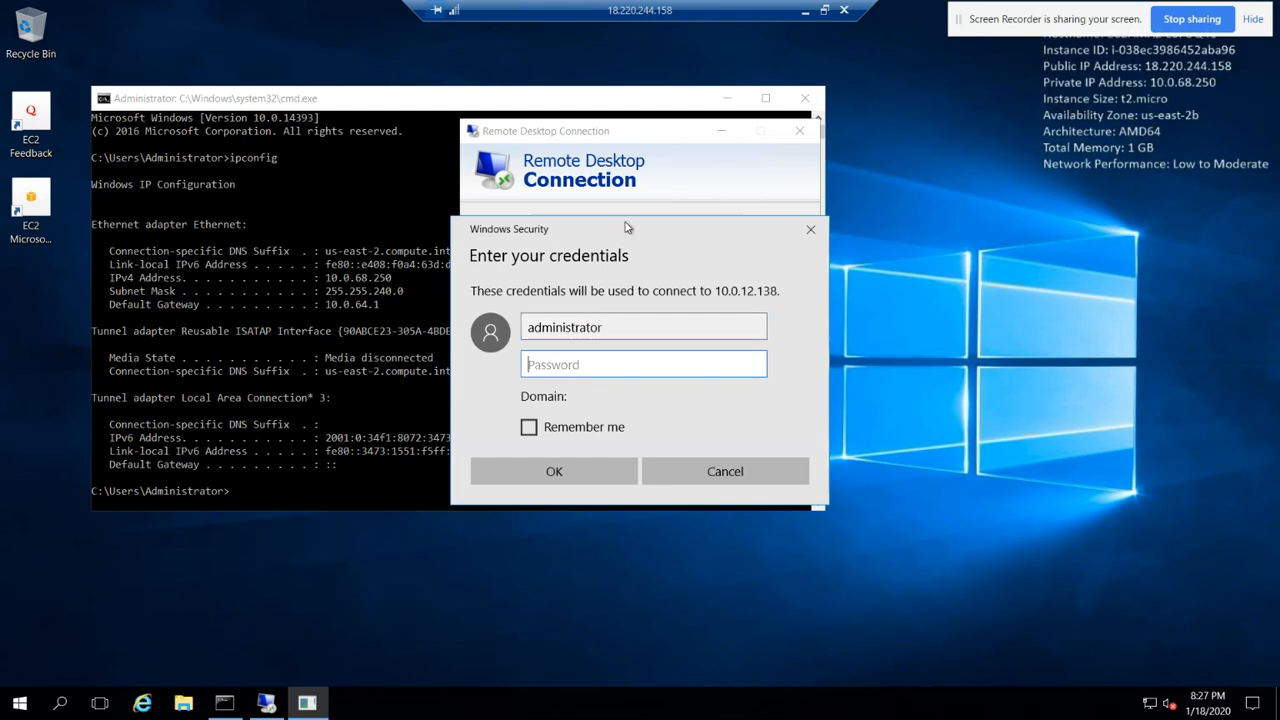
# Switch to the EC2 console, select the Pri-EC2 instance, and start retrieving its Windows password.
pyautogui.click(824, 10)
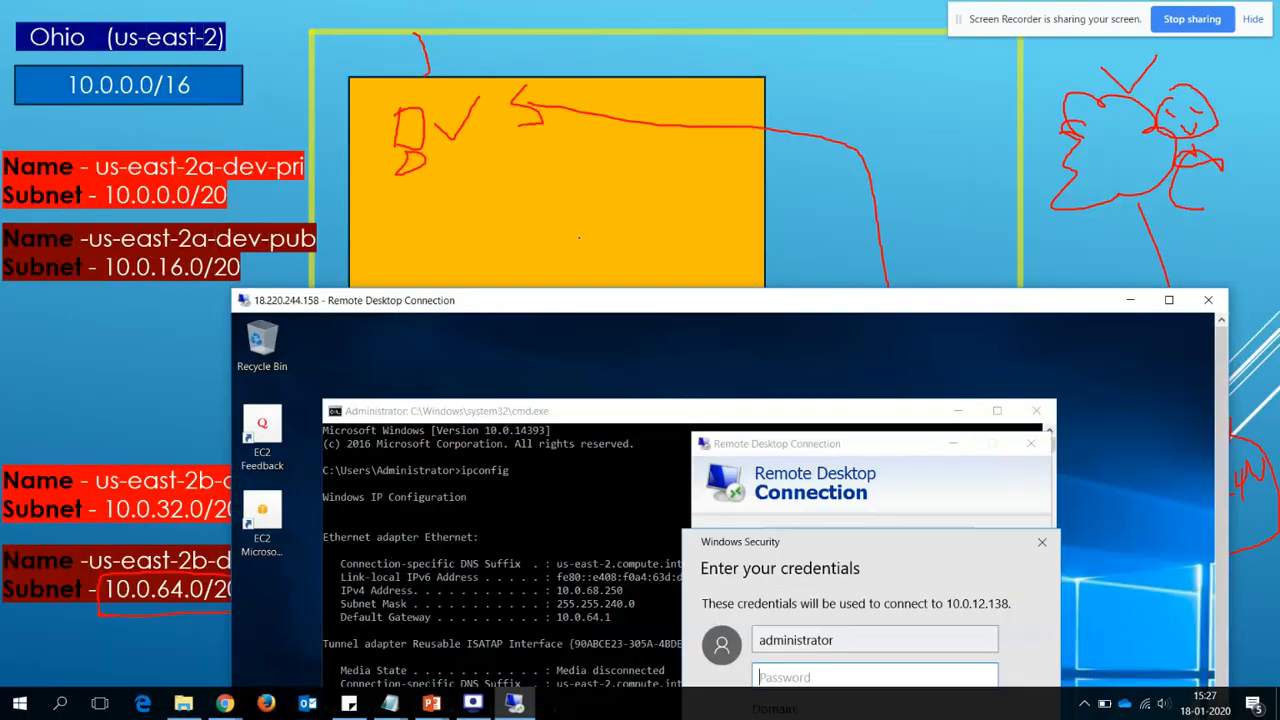
pyautogui.hotkey('alt', 'Tab')
pyautogui.click(580, 241)
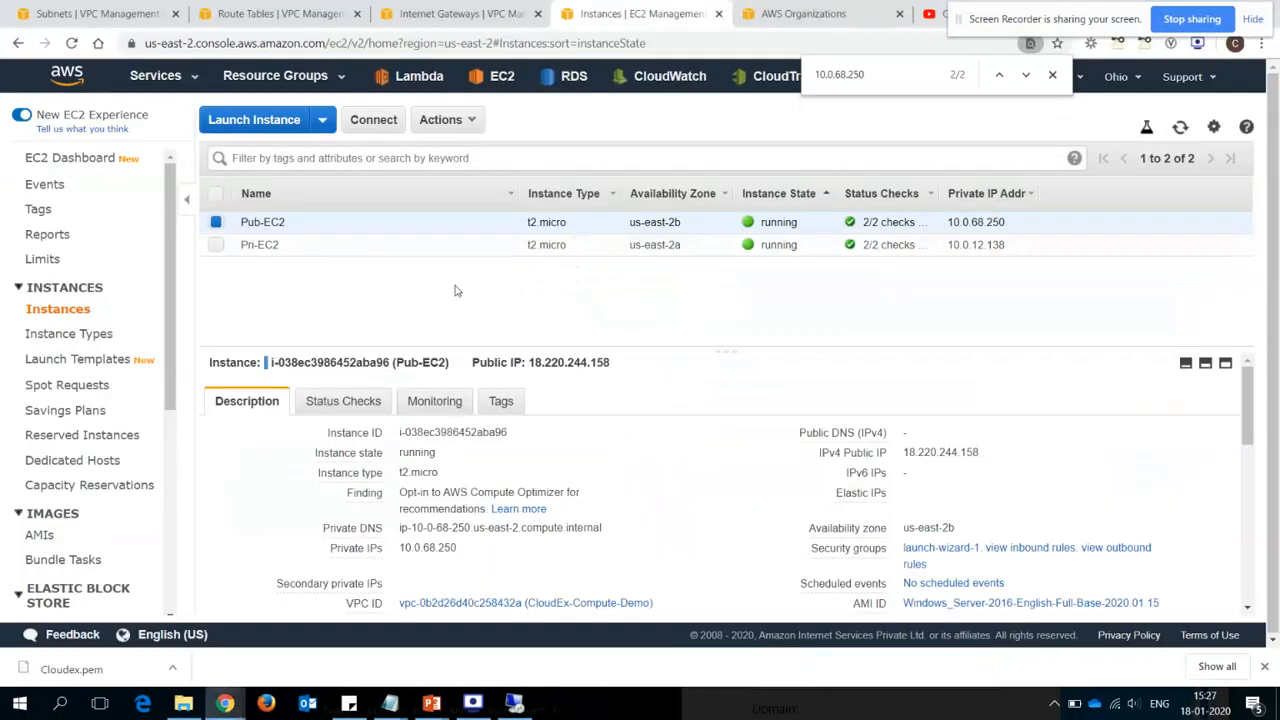
pyautogui.click(286, 248)
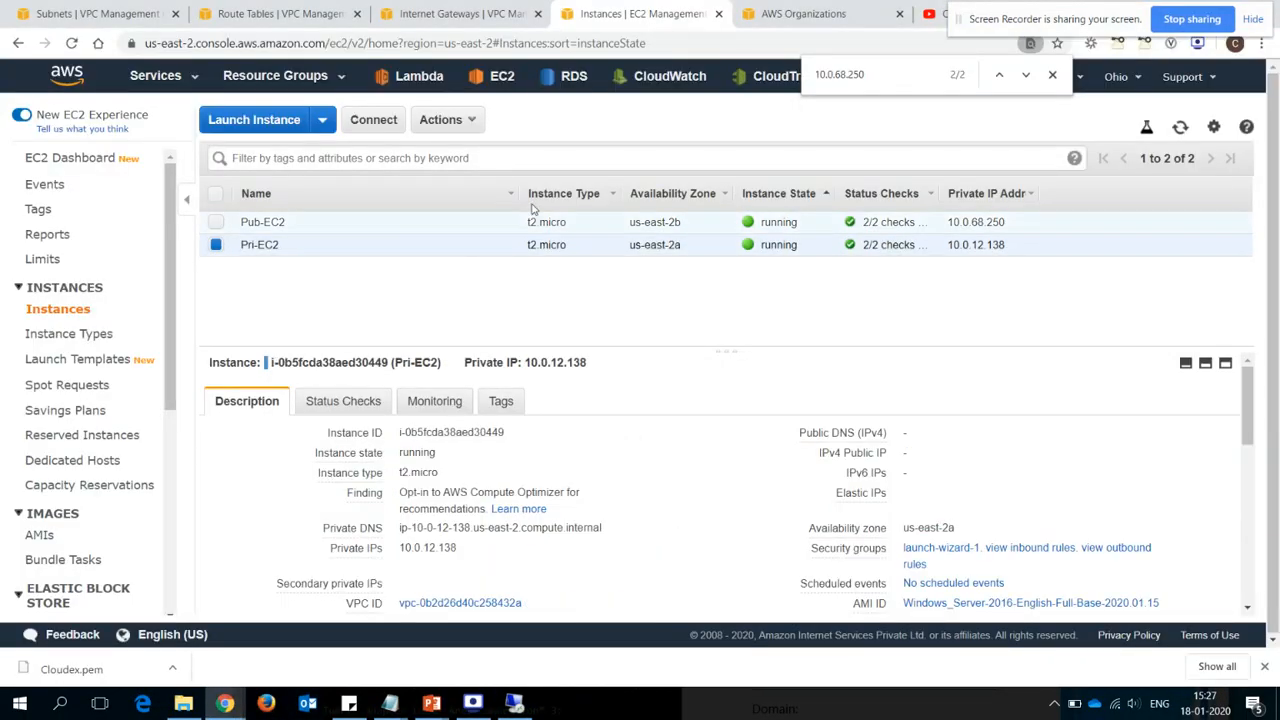
pyautogui.click(445, 120)
pyautogui.click(483, 172)
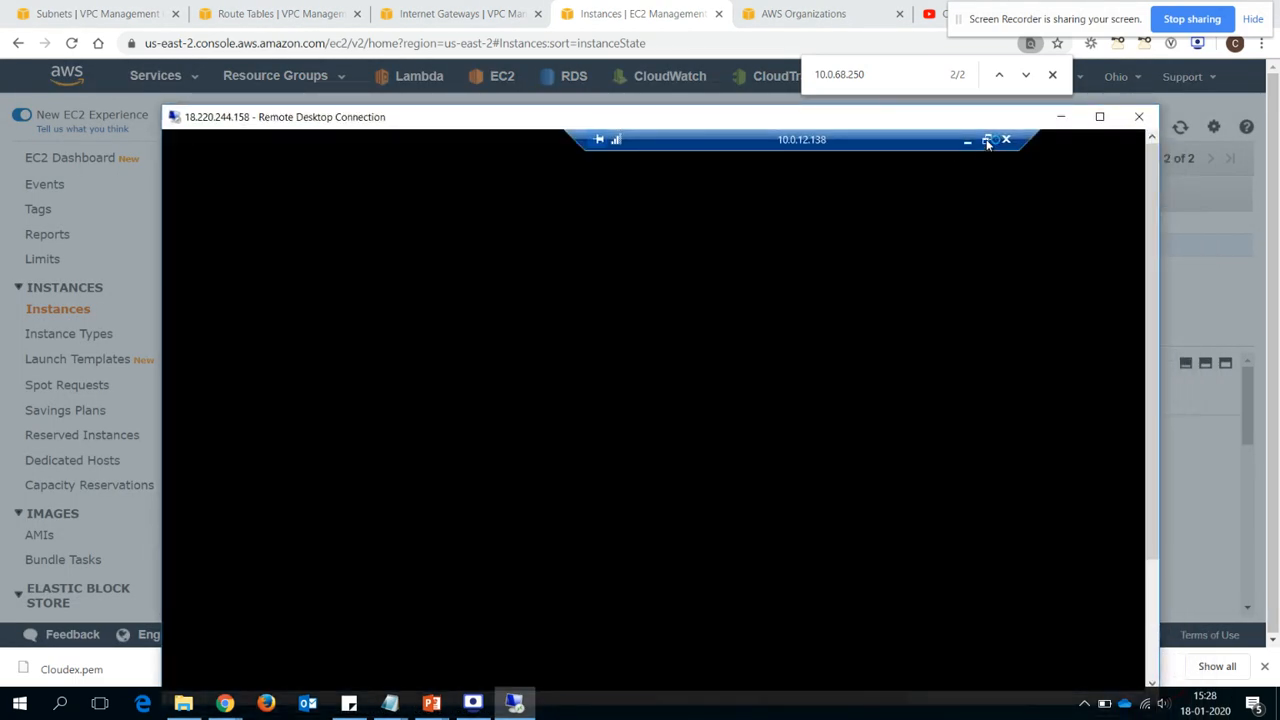
# Display the 10.0.12.138 session as an enlarged window inside the full-screen 18.220.244.158 session, leaving the outer desktop partly visible.
pyautogui.click(987, 141)
pyautogui.click(1094, 117)
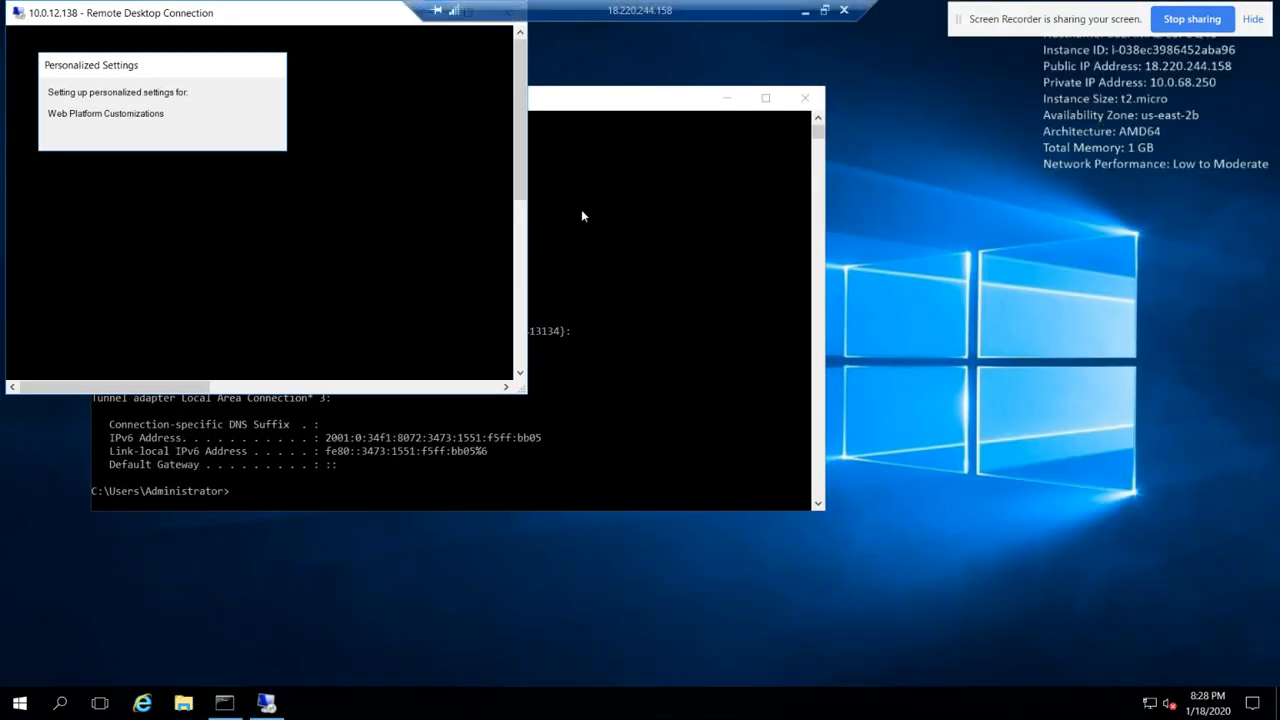
pyautogui.moveTo(274, 15); pyautogui.dragTo(556, 111)
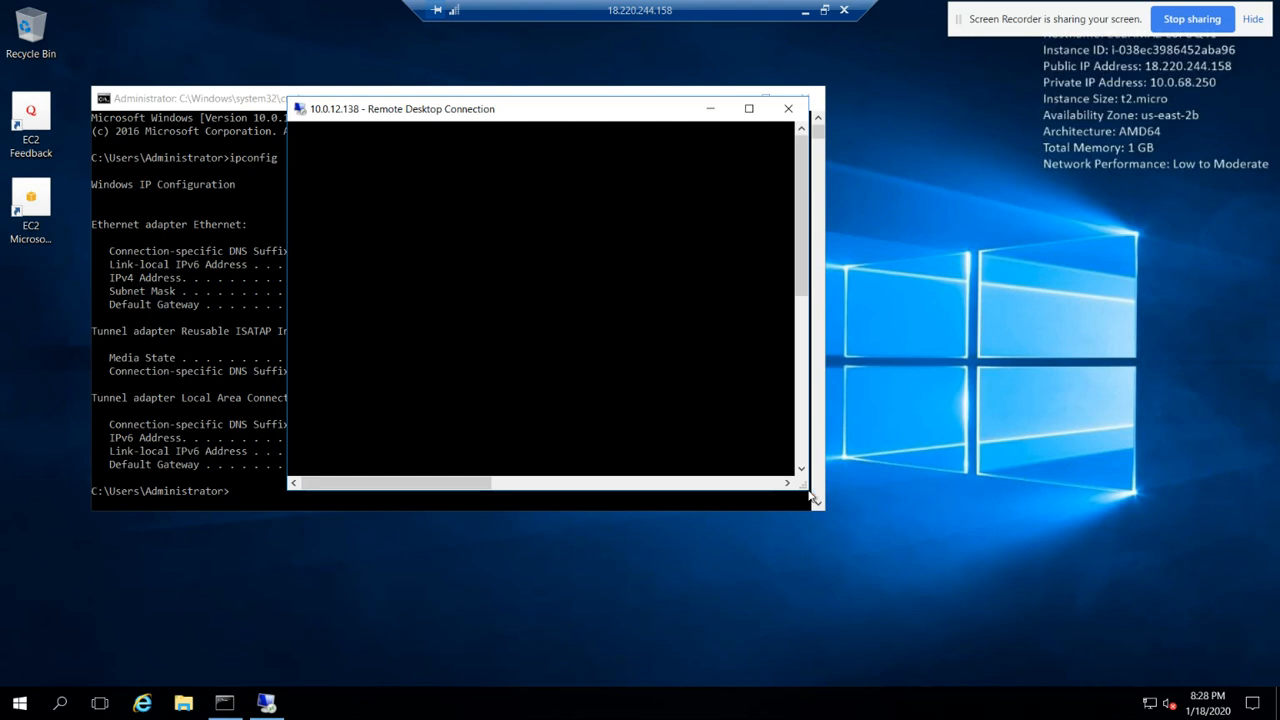
pyautogui.moveTo(808, 487); pyautogui.dragTo(1214, 692)
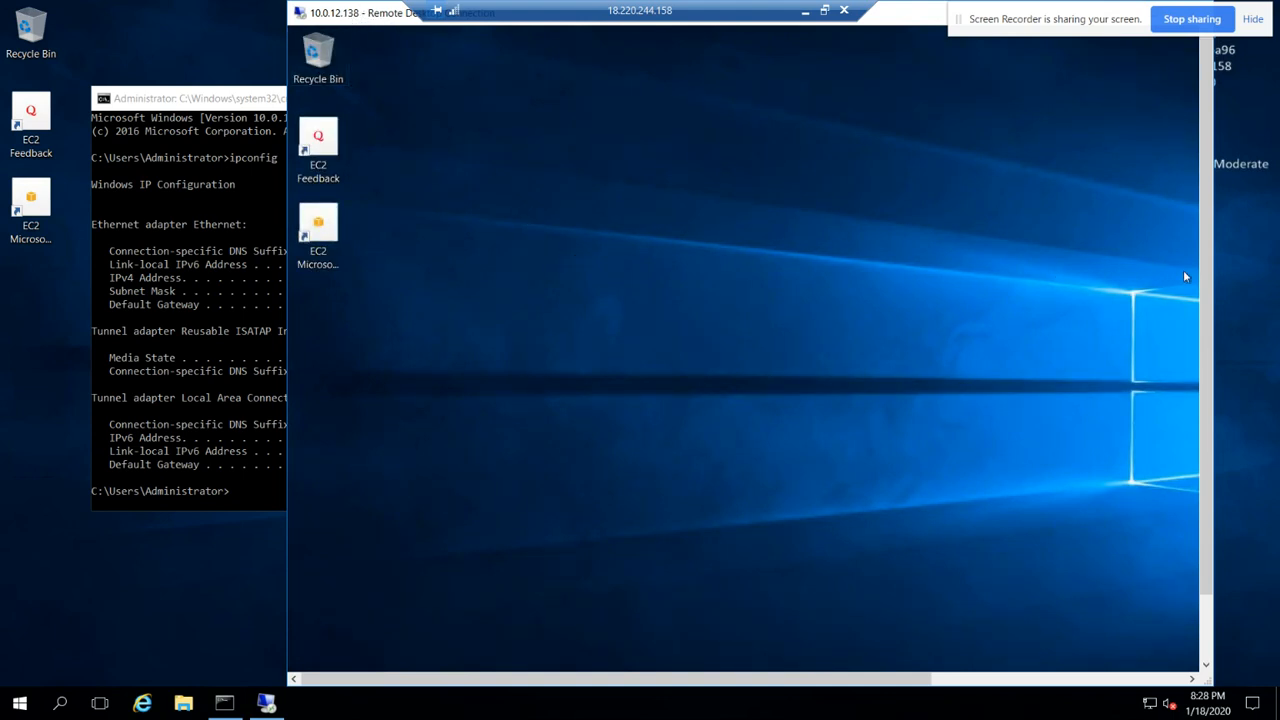
pyautogui.scroll(-2, 1210, 380)
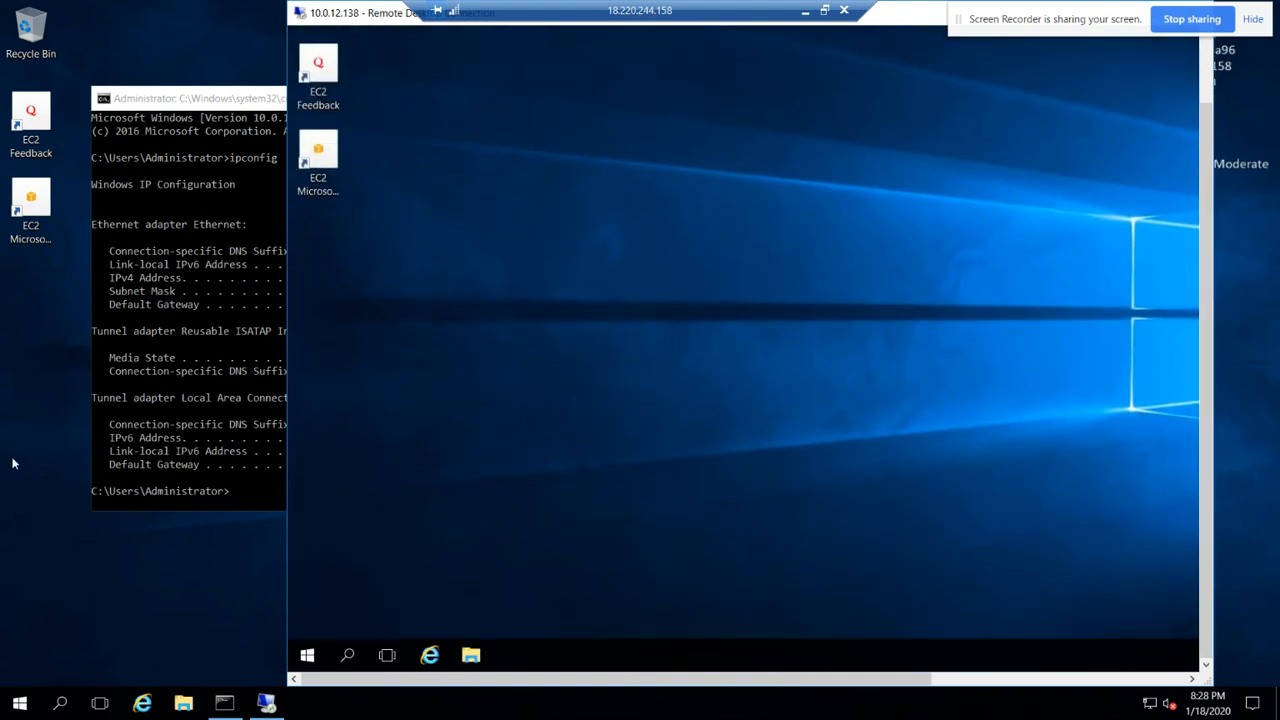
pyautogui.click(39, 549)
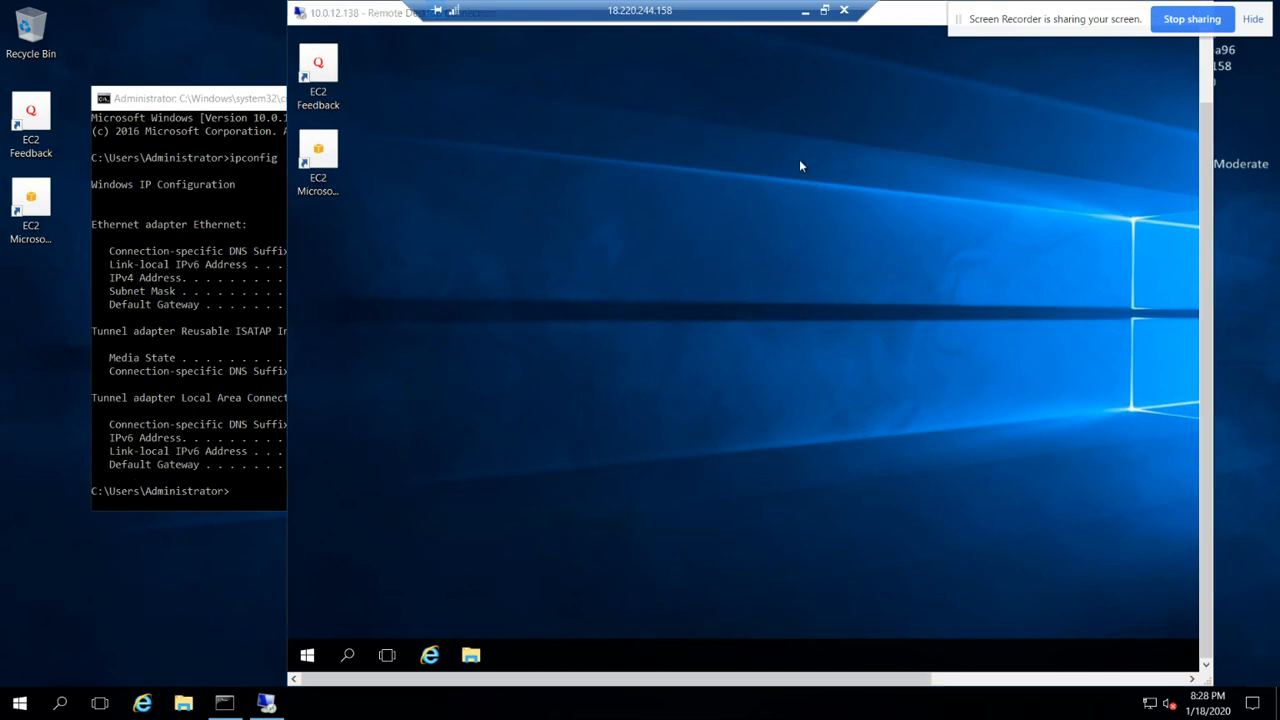
# Switch to the VPC diagram slide and review the drawn path between the public and private instances.
pyautogui.click(824, 10)
pyautogui.hotkey('alt', 'Tab')
pyautogui.press('Tab')
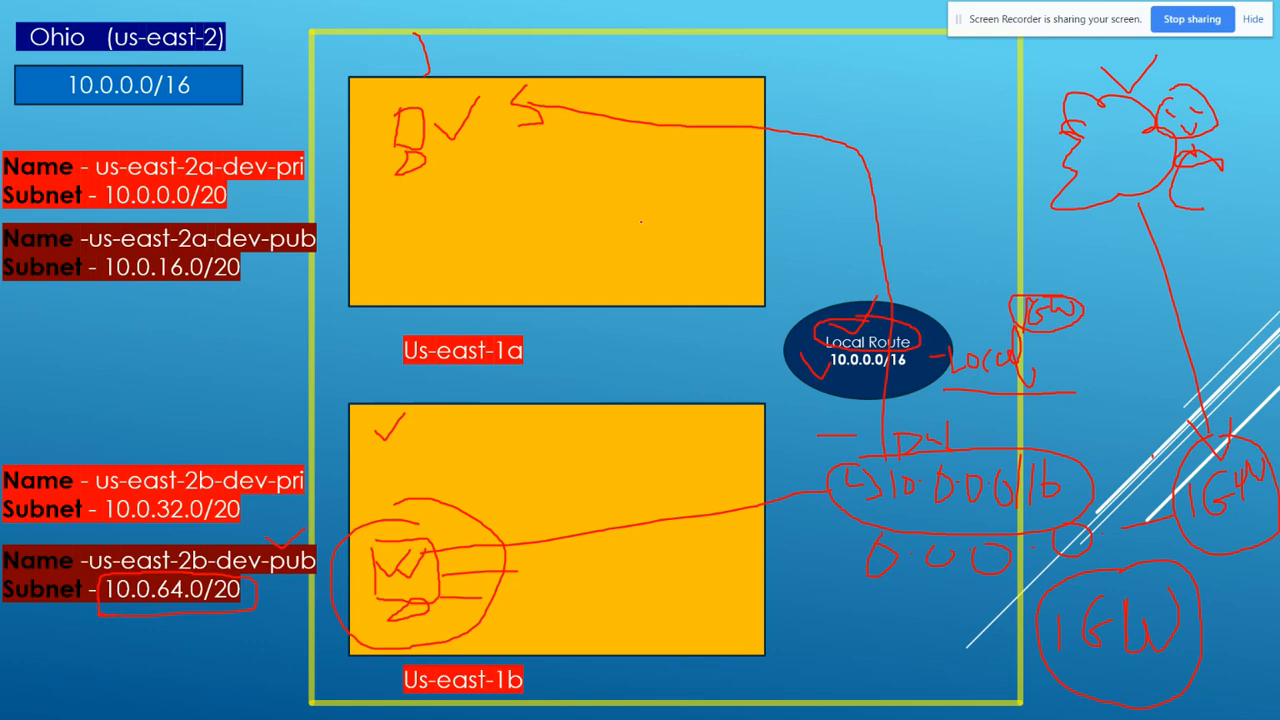
# Return to the full-screen 18.220.244.158 session and place the nested 10.0.12.138 window beside the Command Prompt output.
pyautogui.hotkey('alt', 'Tab')
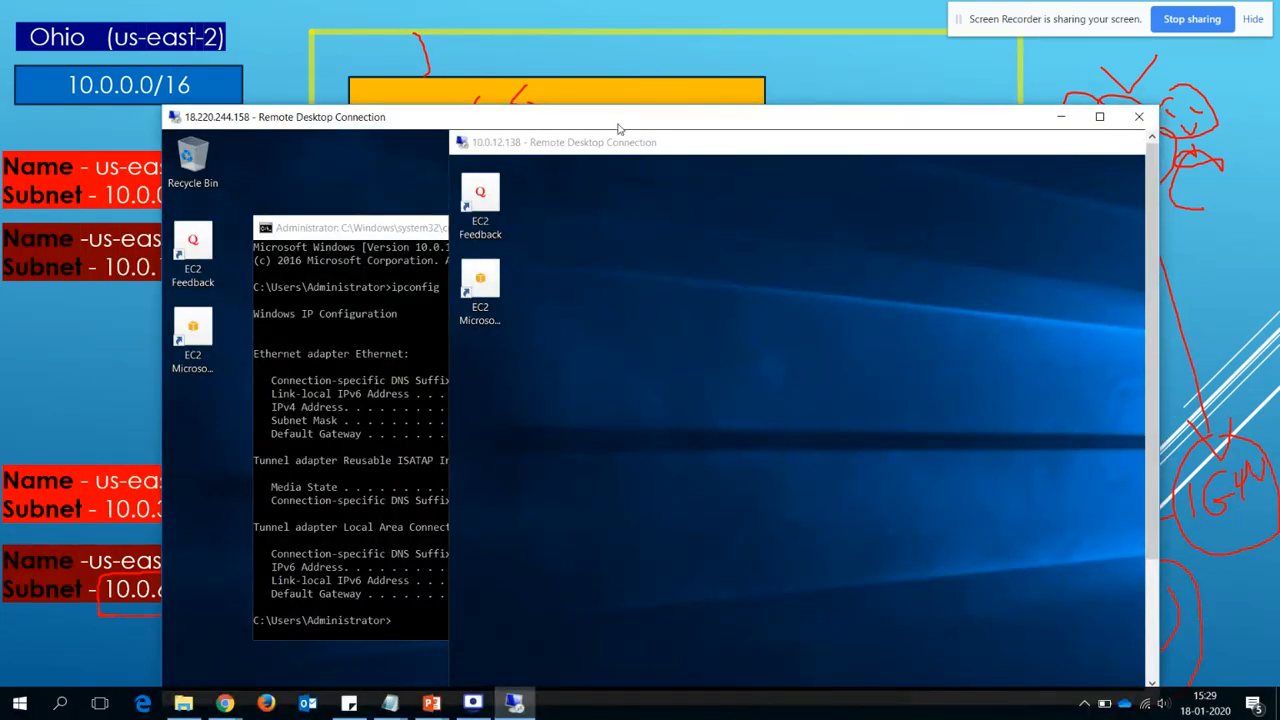
pyautogui.doubleClick(620, 126)
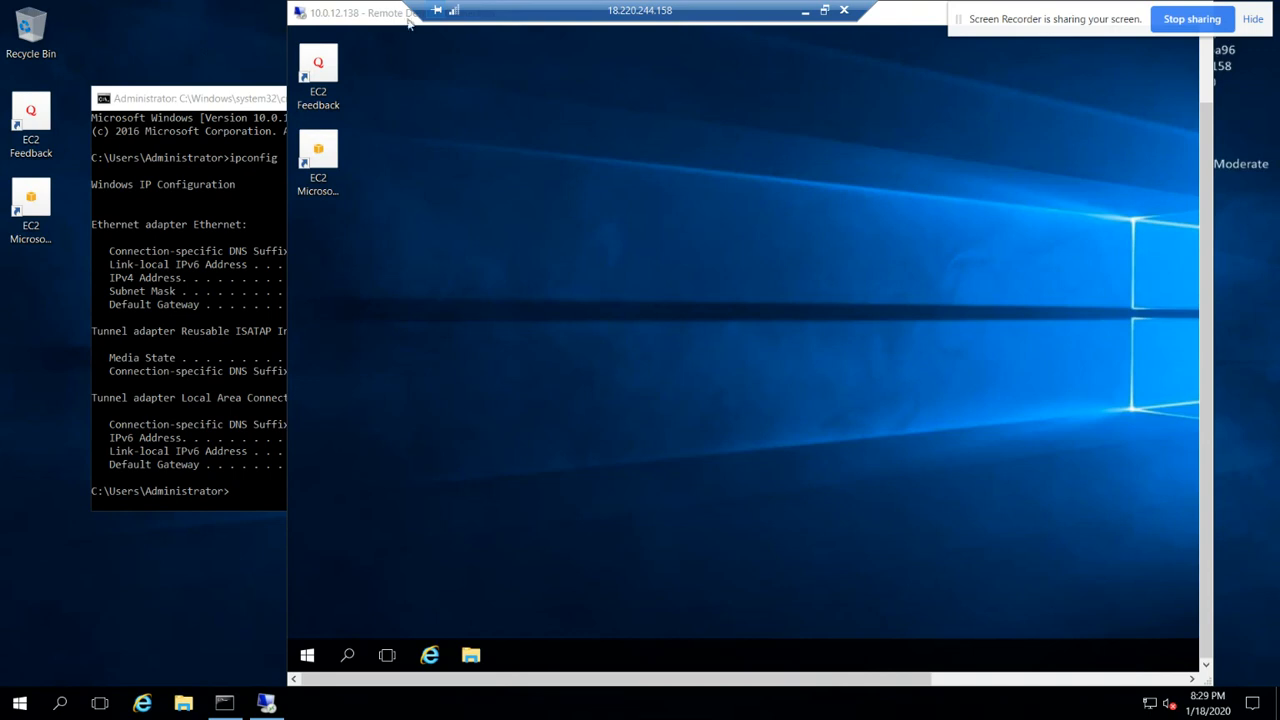
pyautogui.moveTo(920, 17); pyautogui.dragTo(1115, 193)
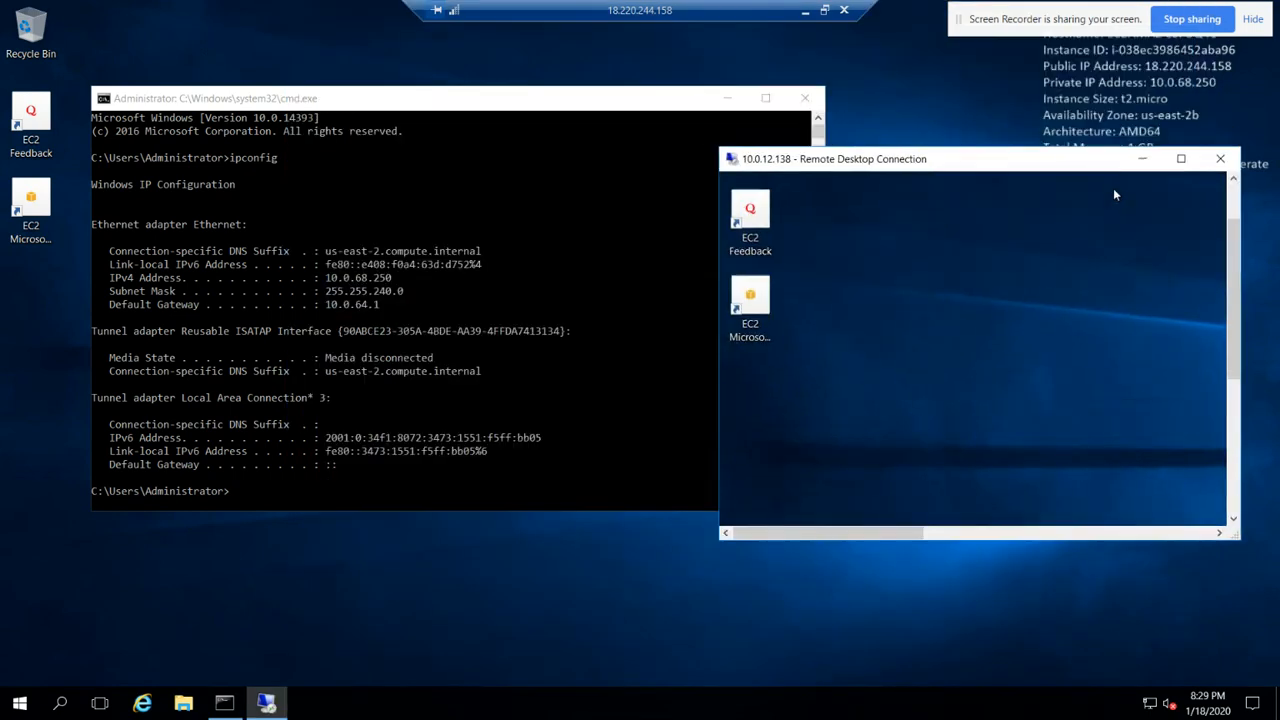
pyautogui.click(462, 600)
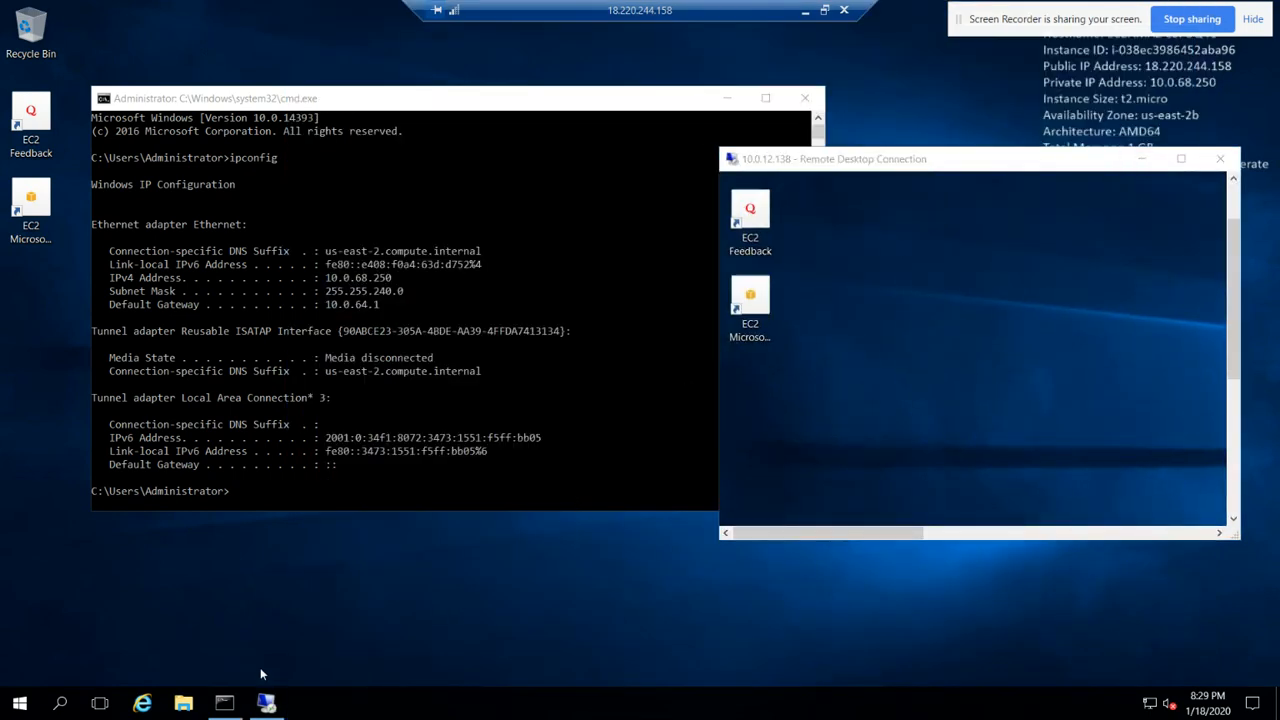
# Open Internet Explorer on the public instance, enter google.com as the address, and accept the recommended browser security settings.
pyautogui.click(140, 705)
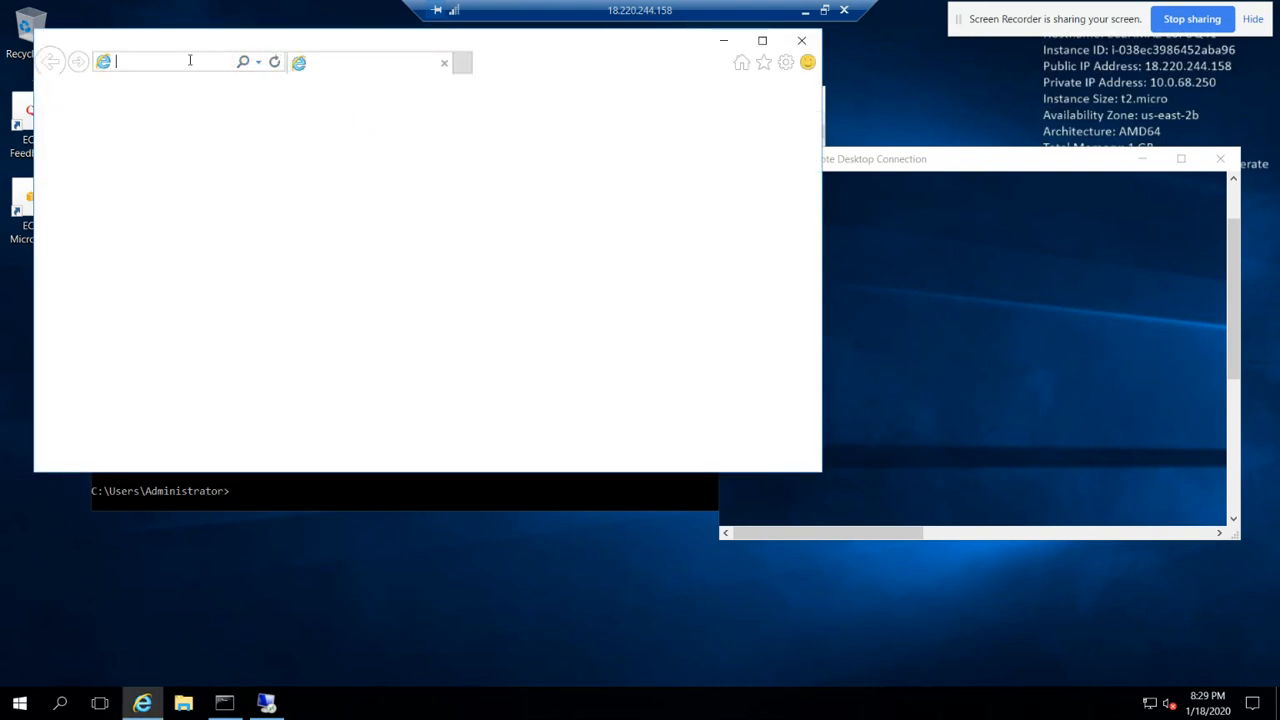
pyautogui.write('google.co')
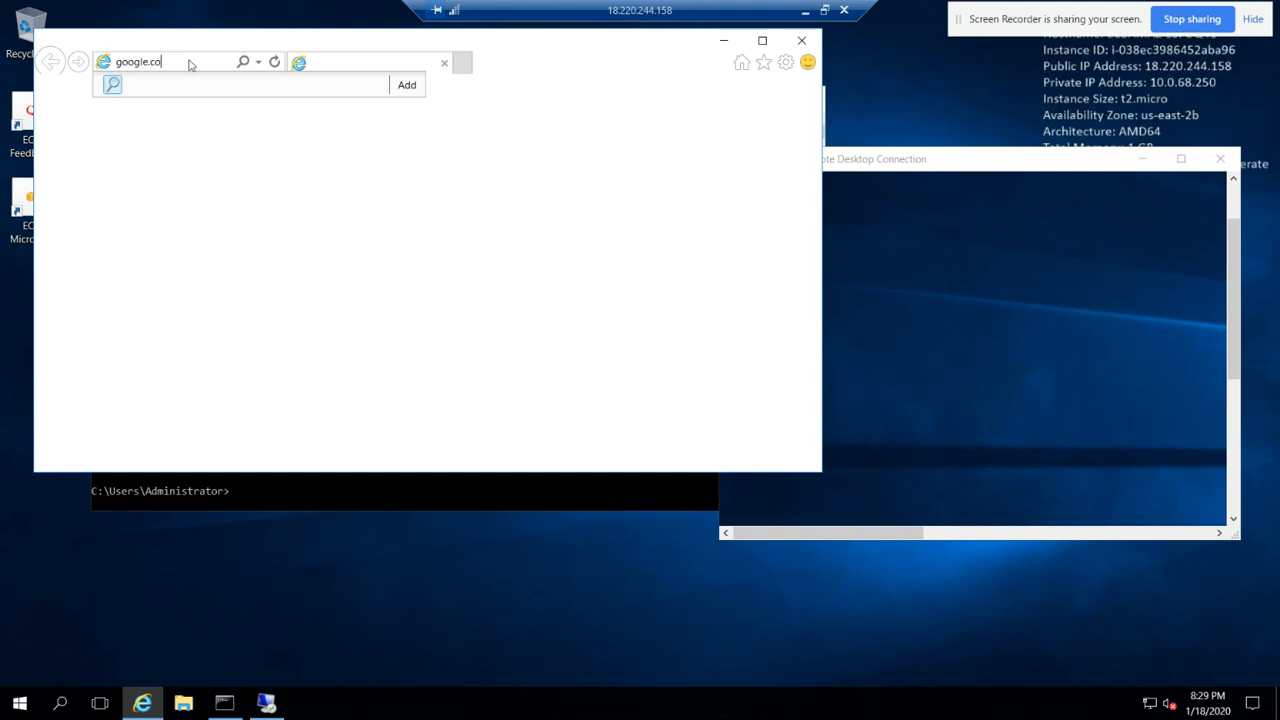
pyautogui.write('m')
pyautogui.press('Return')
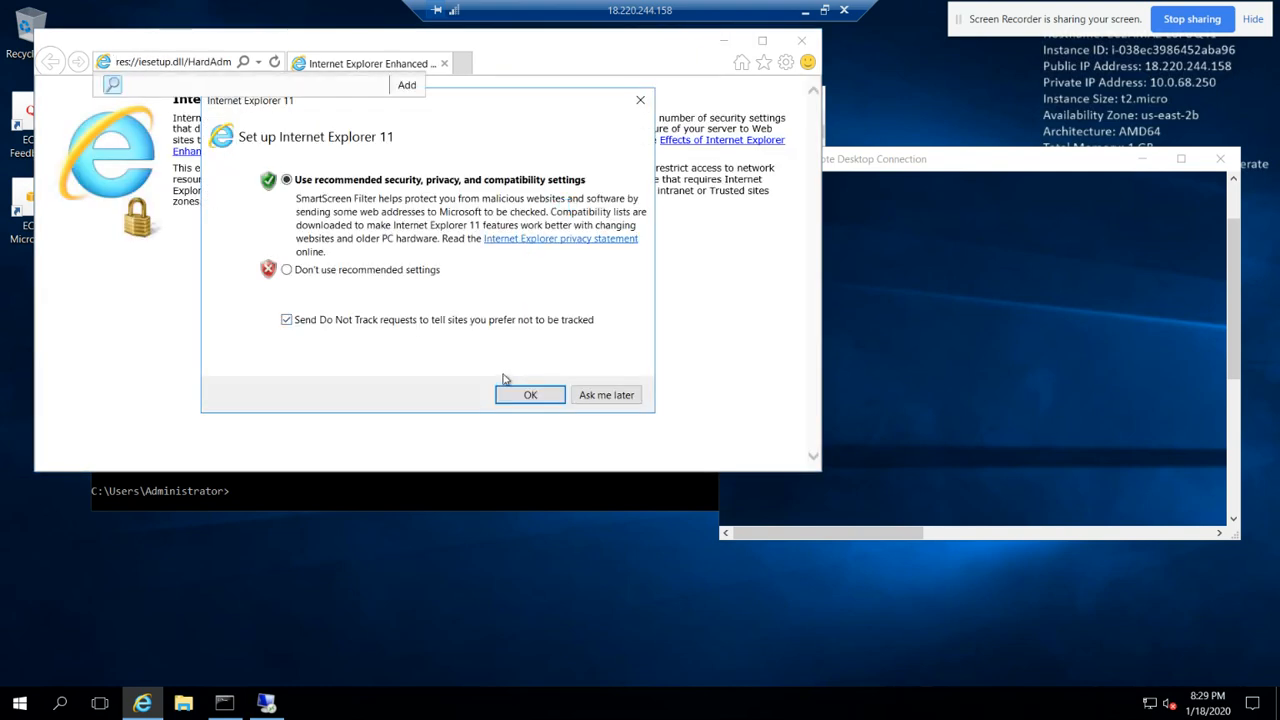
pyautogui.click(527, 394)
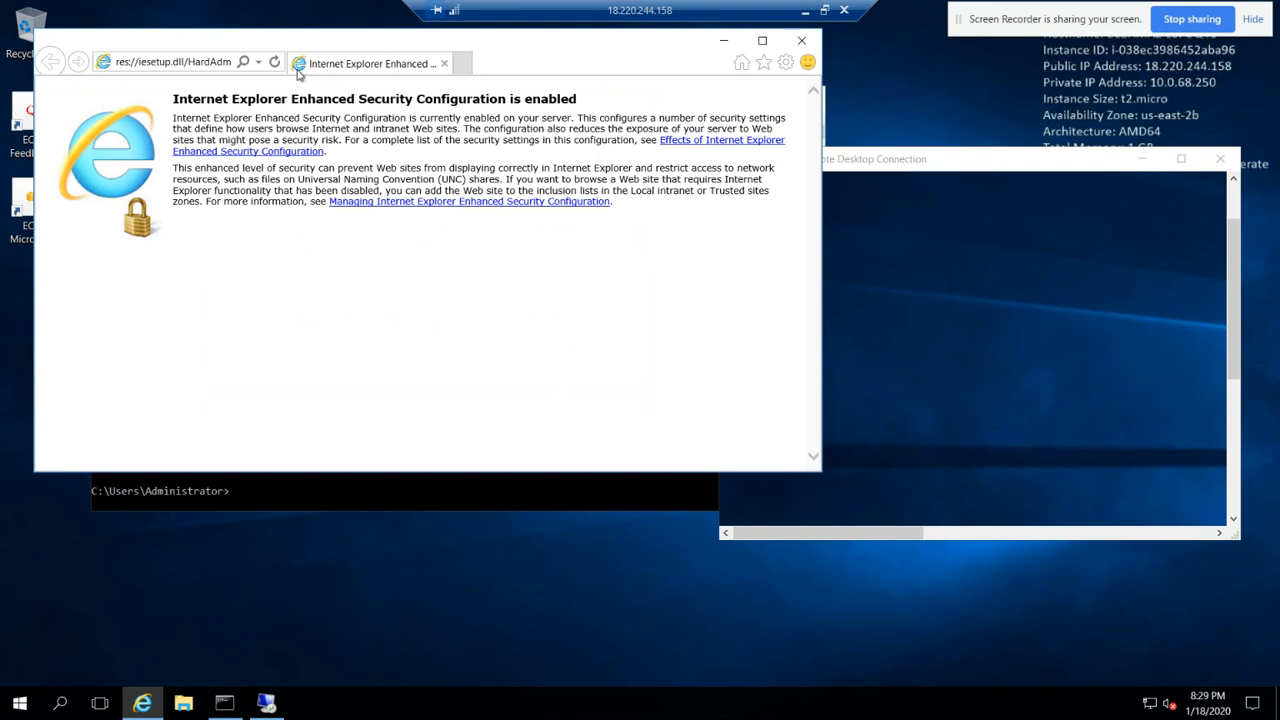
# Submit google.c from the Internet Explorer address bar, accept the secure connection alert, and dismiss the blocked-content prompt for bing.com.
pyautogui.click(192, 64)
pyautogui.write('google.com')
pyautogui.press('Return')
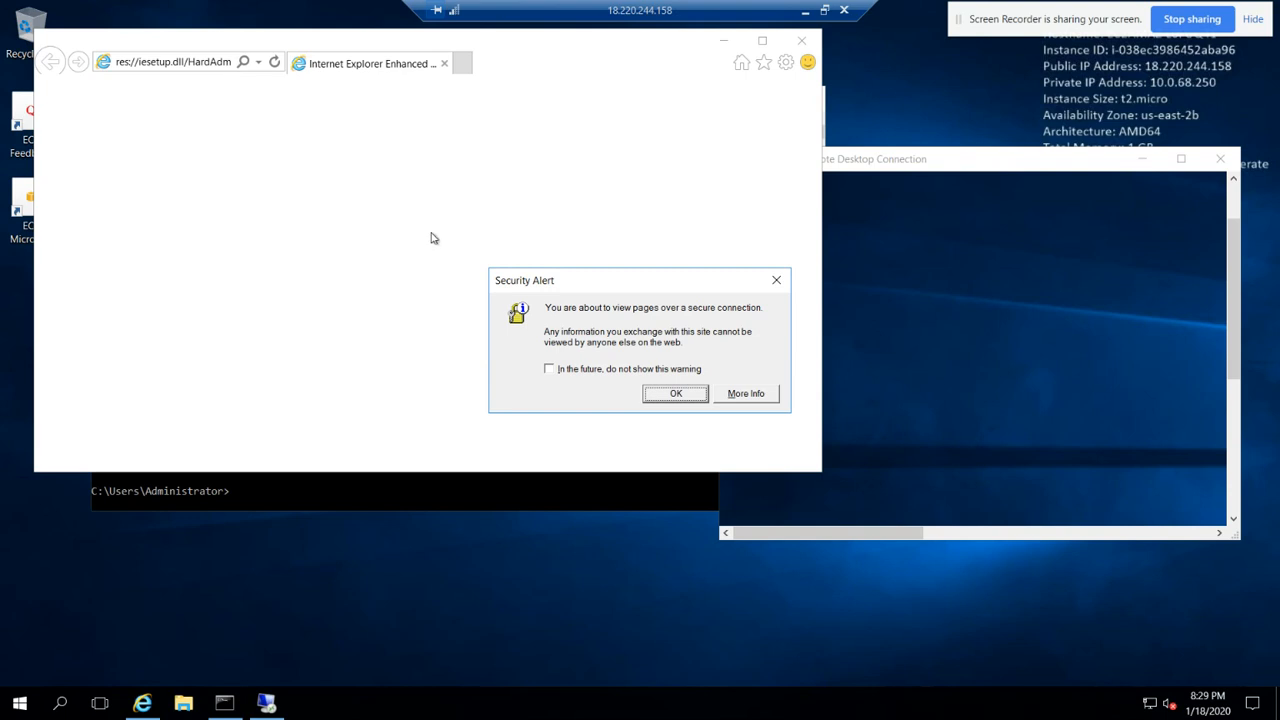
pyautogui.click(664, 395)
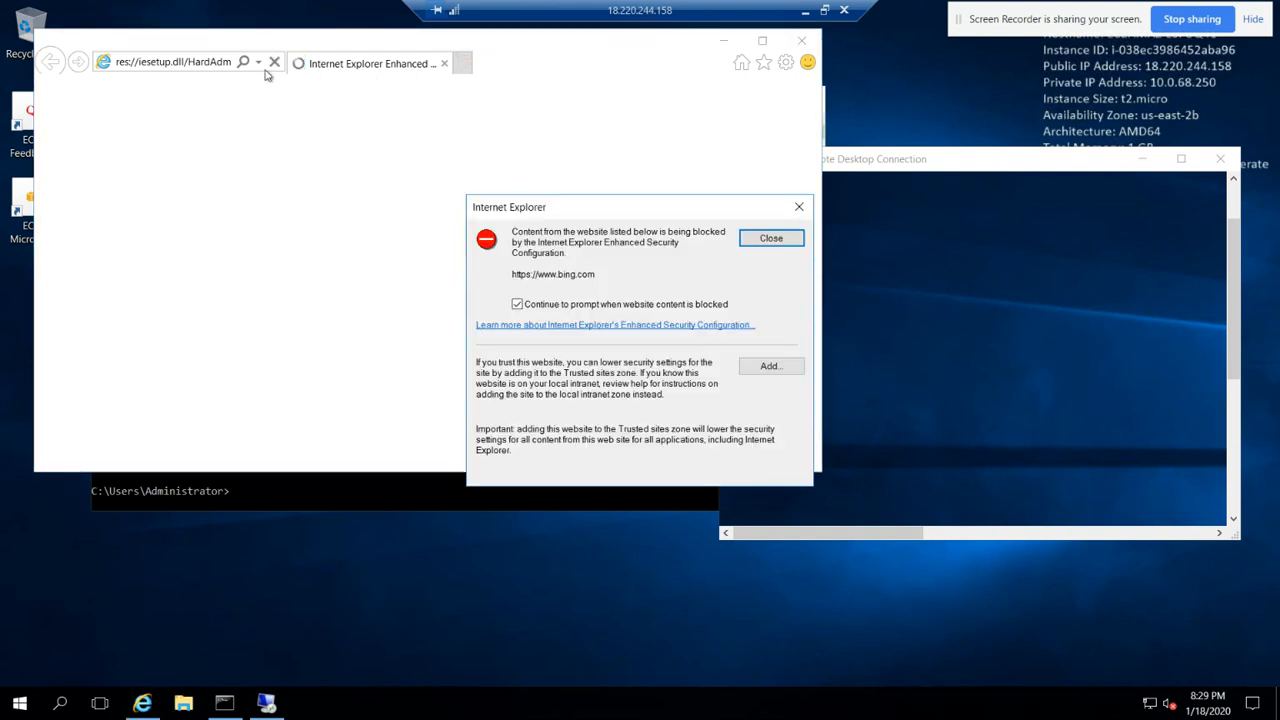
pyautogui.click(770, 238)
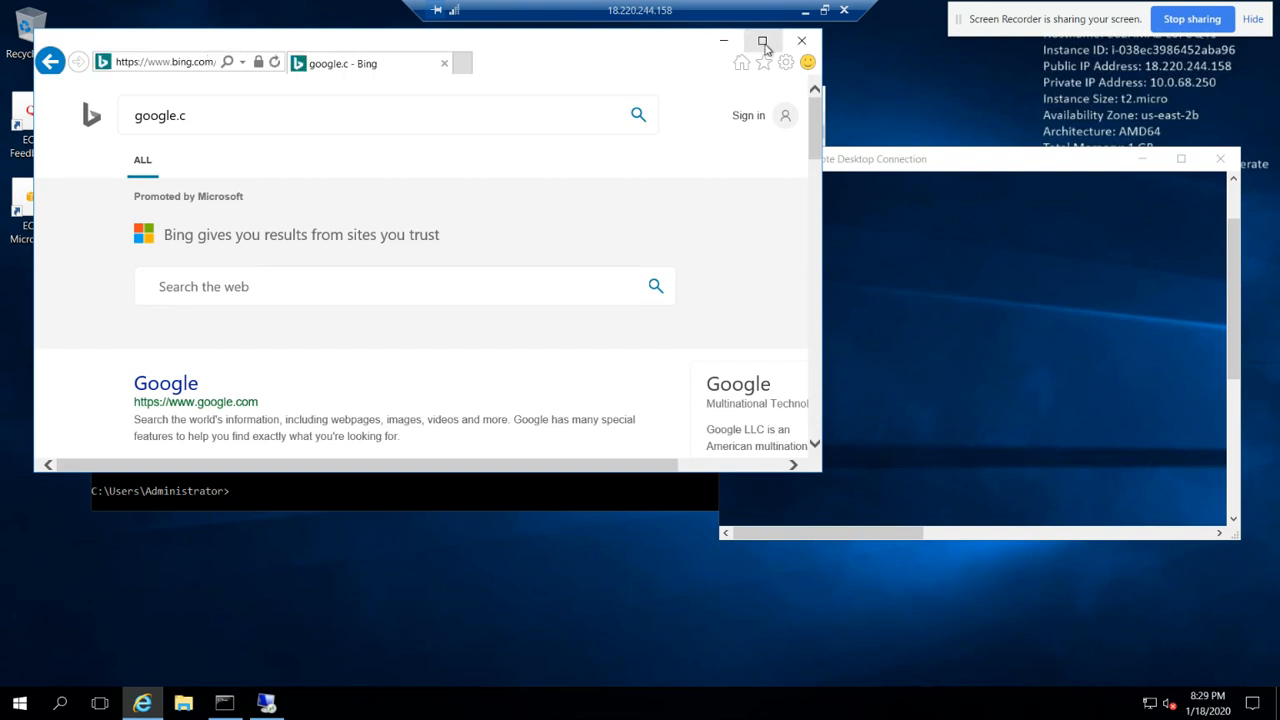
pyautogui.click(762, 40)
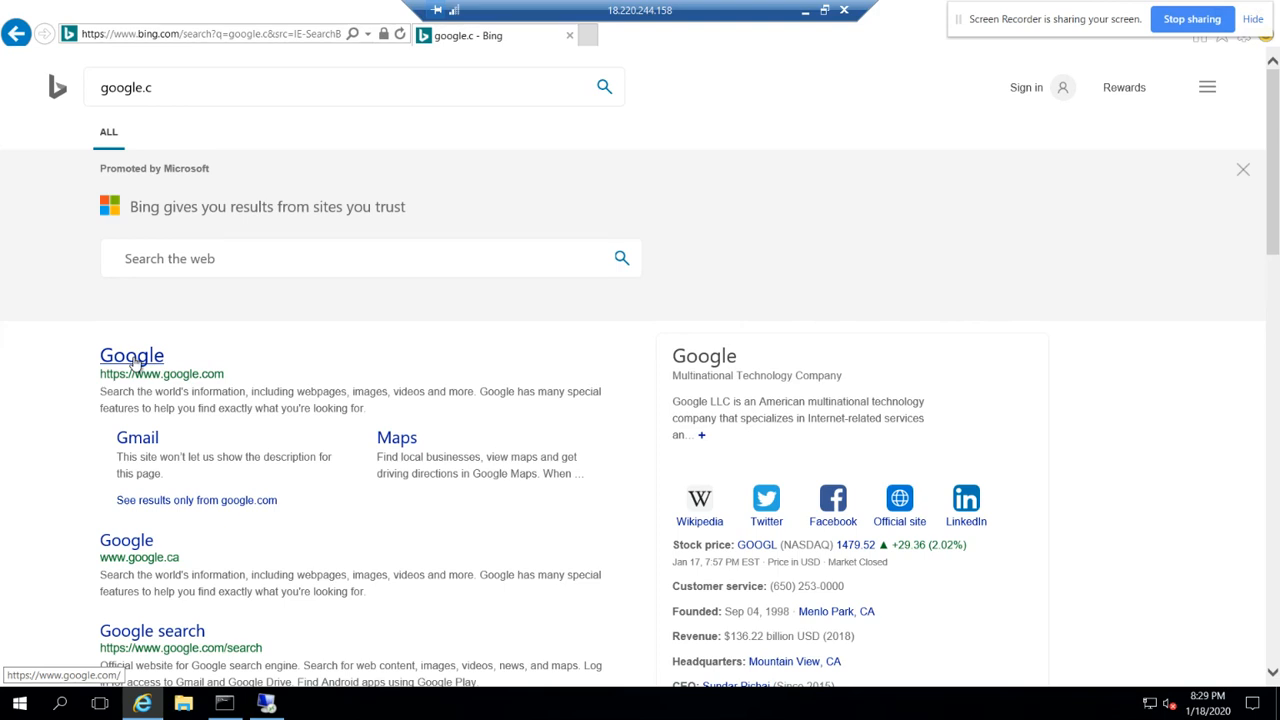
pyautogui.click(133, 360)
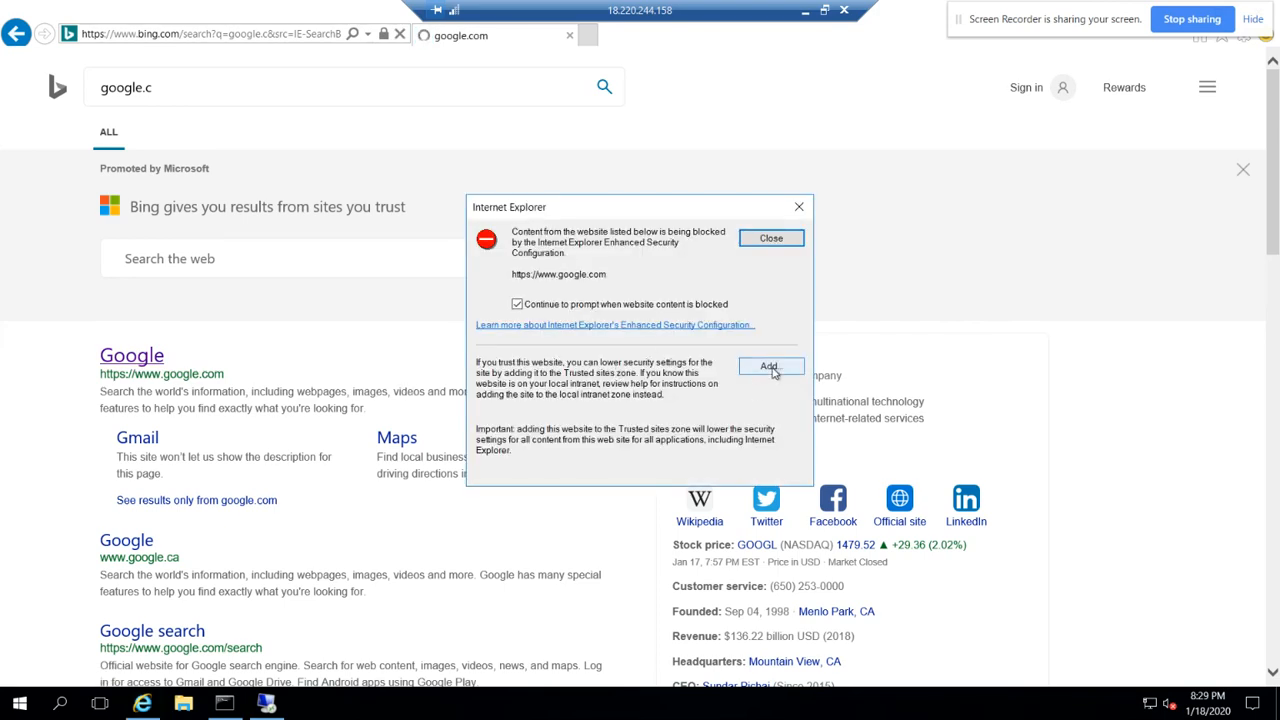
pyautogui.click(768, 367)
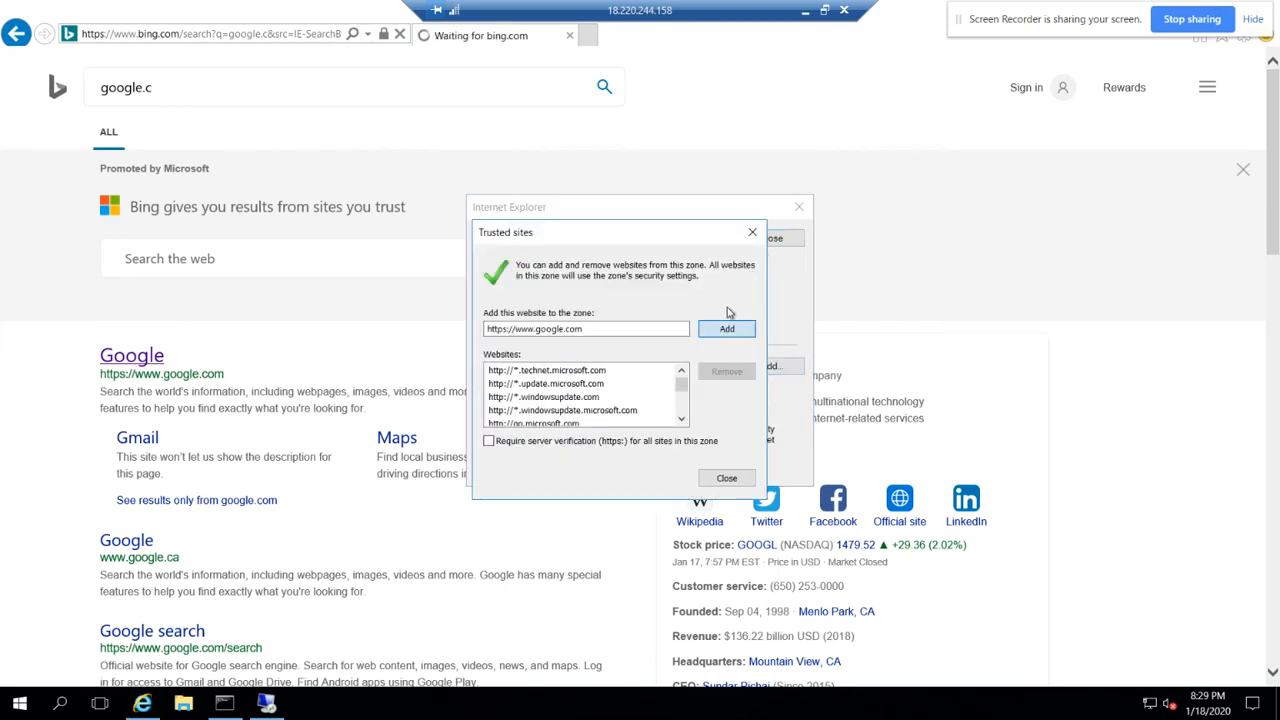
pyautogui.click(727, 329)
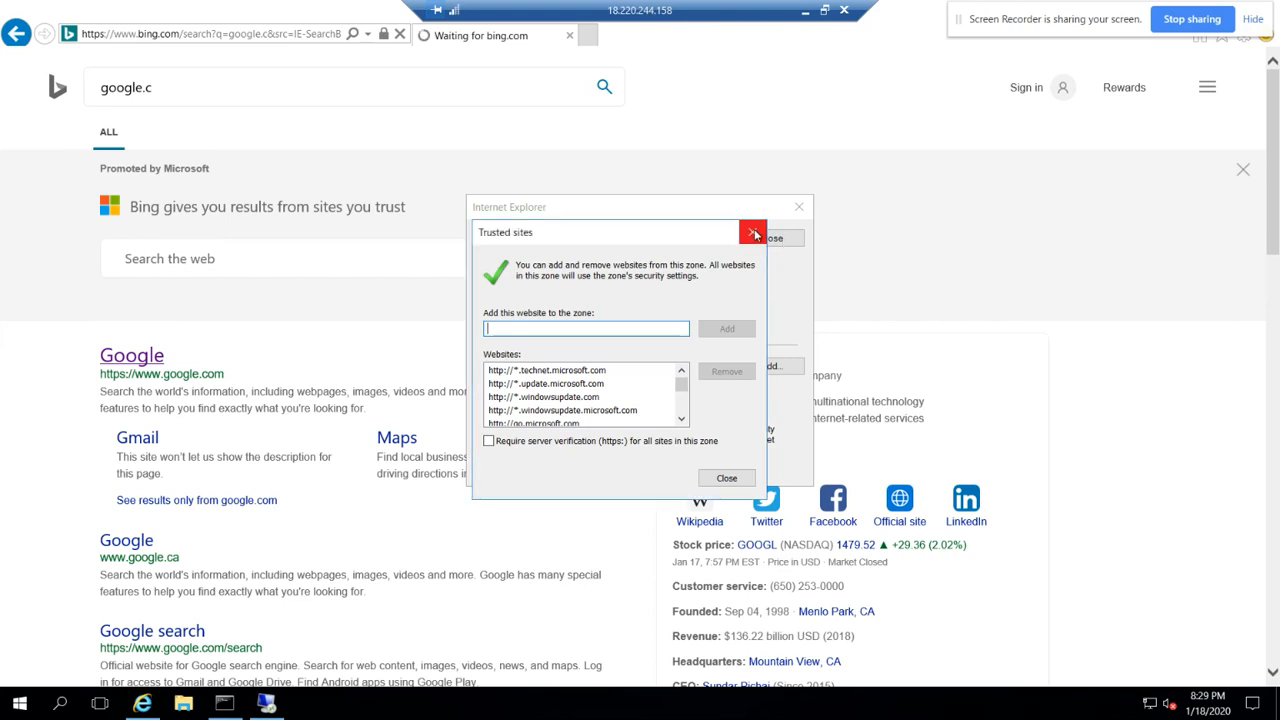
pyautogui.click(755, 234)
pyautogui.click(766, 238)
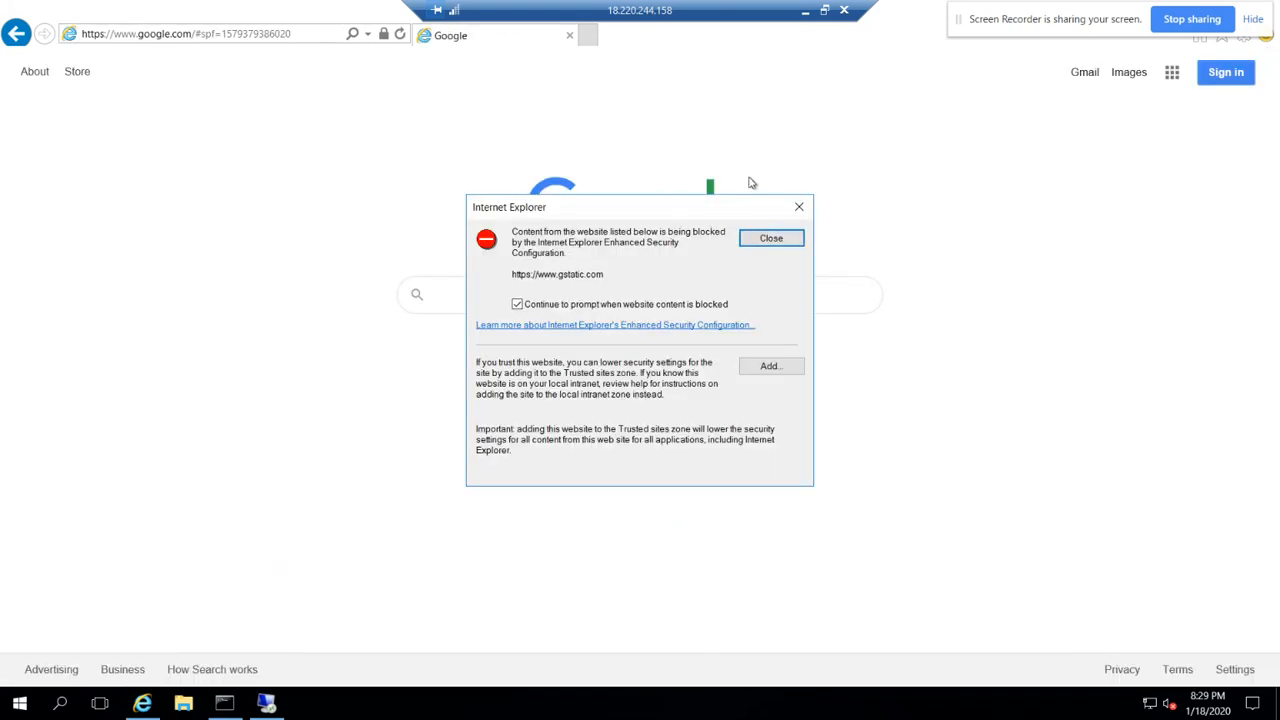
pyautogui.click(799, 206)
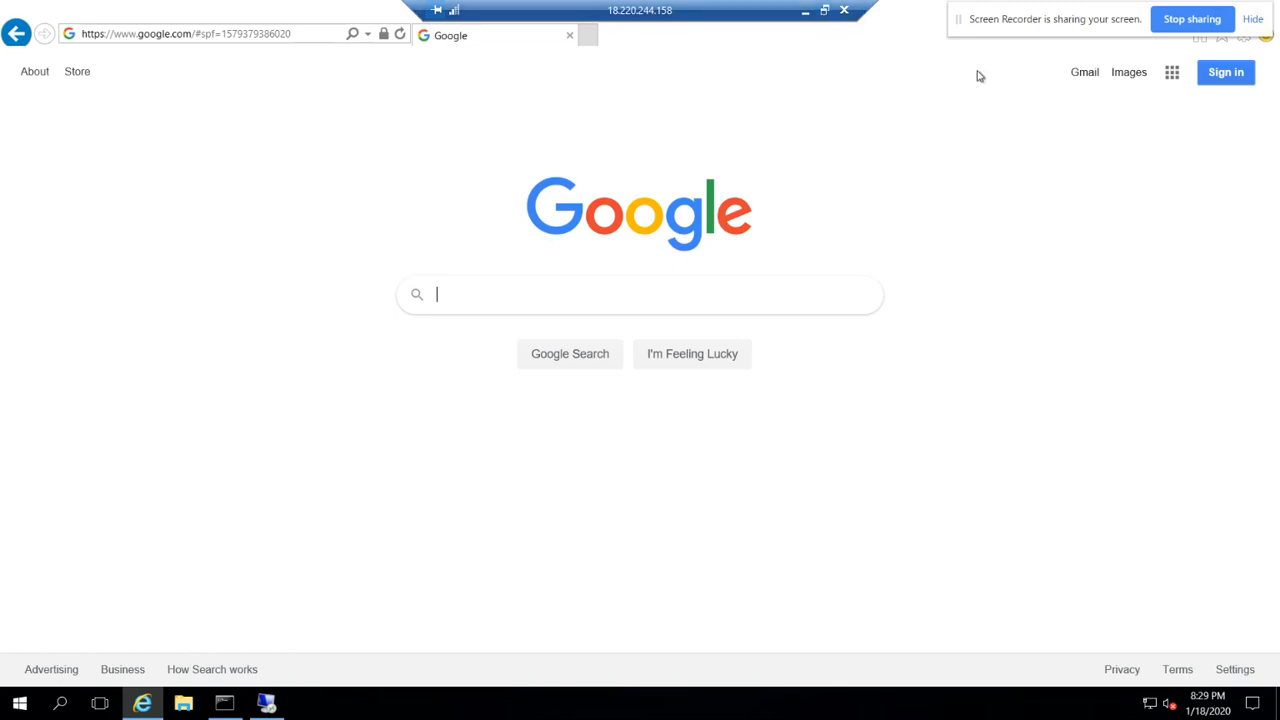
# Bring up the nested 10.0.12.138 remote session and enlarge its window until the private instance's taskbar is reachable.
pyautogui.click(267, 703)
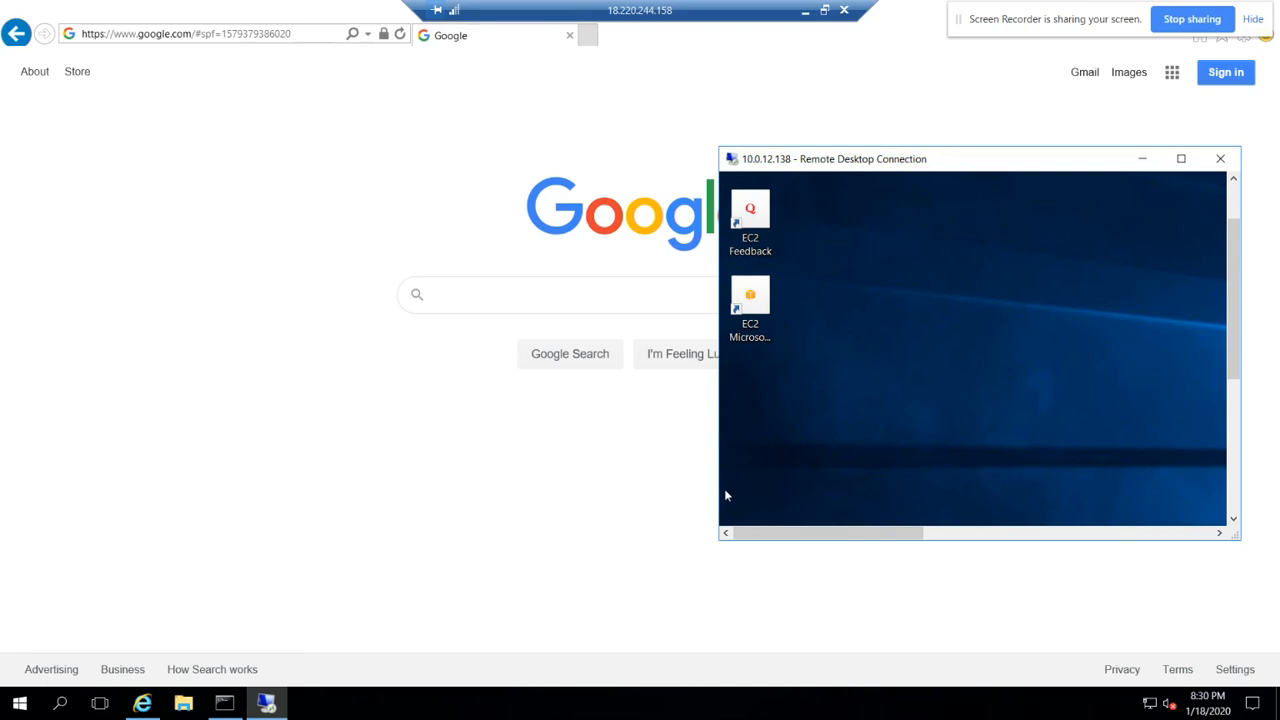
pyautogui.moveTo(719, 493); pyautogui.dragTo(426, 472)
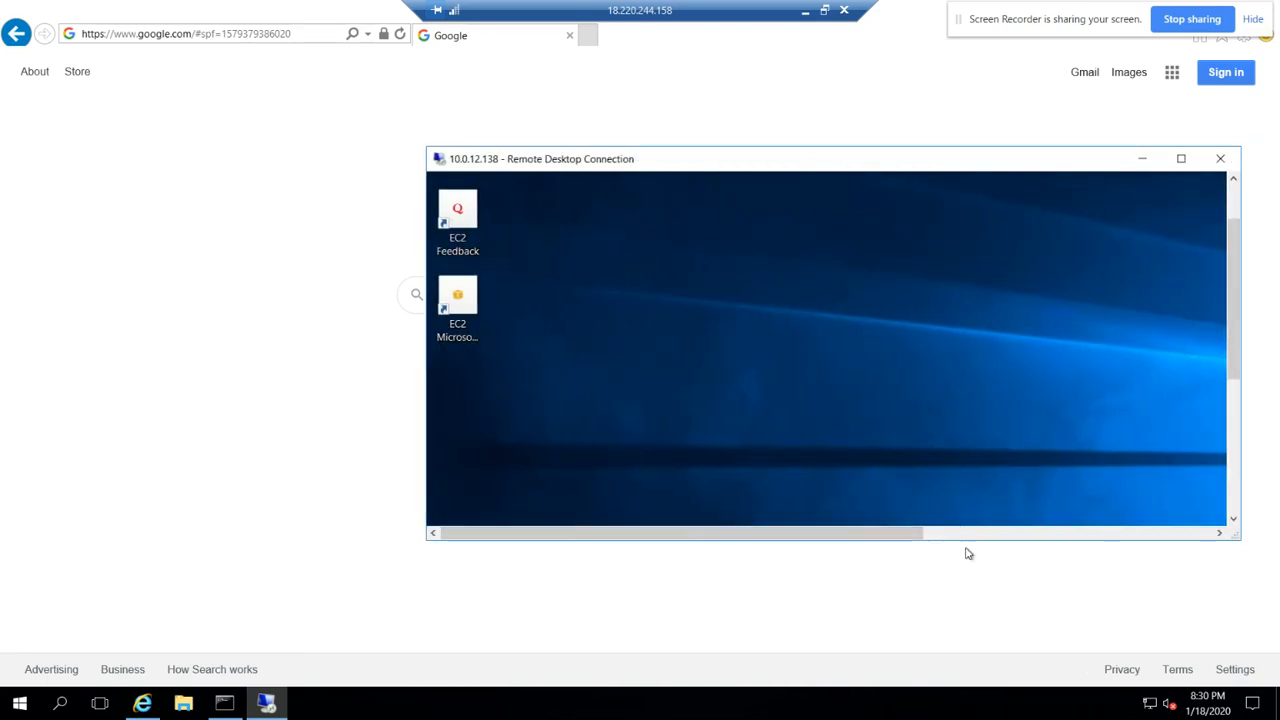
pyautogui.moveTo(969, 538); pyautogui.dragTo(951, 686)
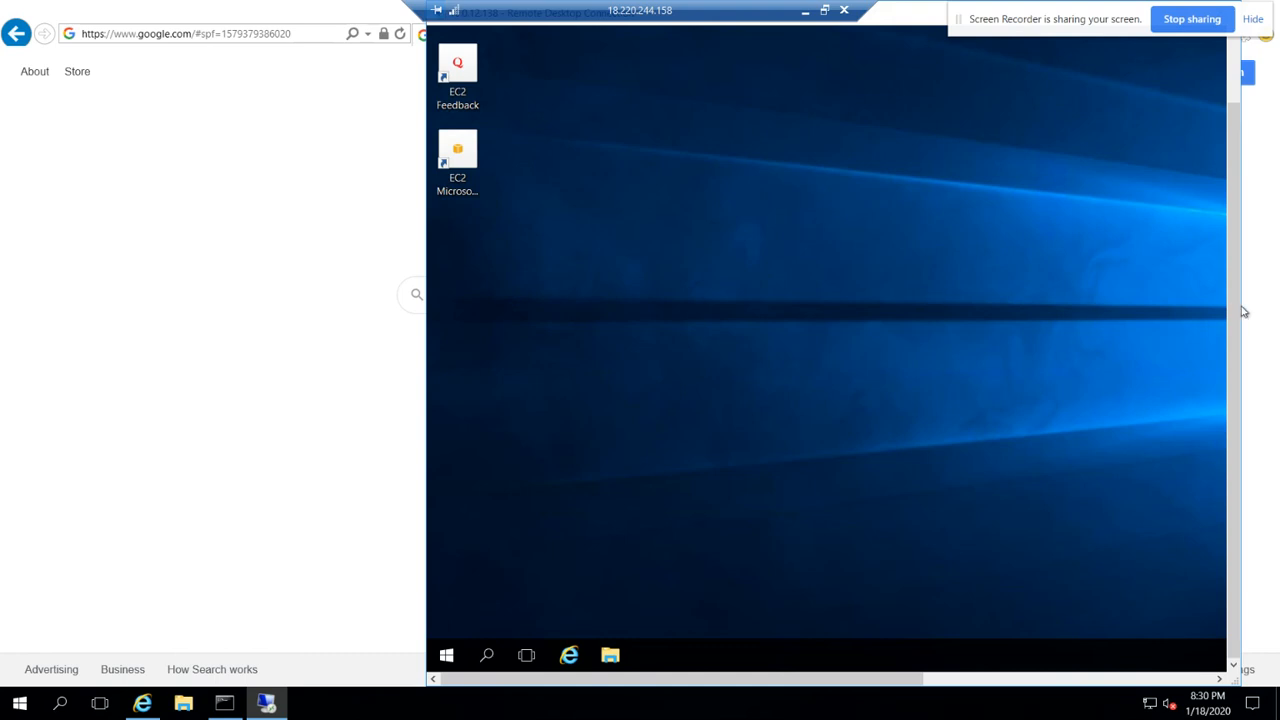
# Open Internet Explorer on the private instance, accept the recommended security settings, and go to google.com.
pyautogui.click(576, 650)
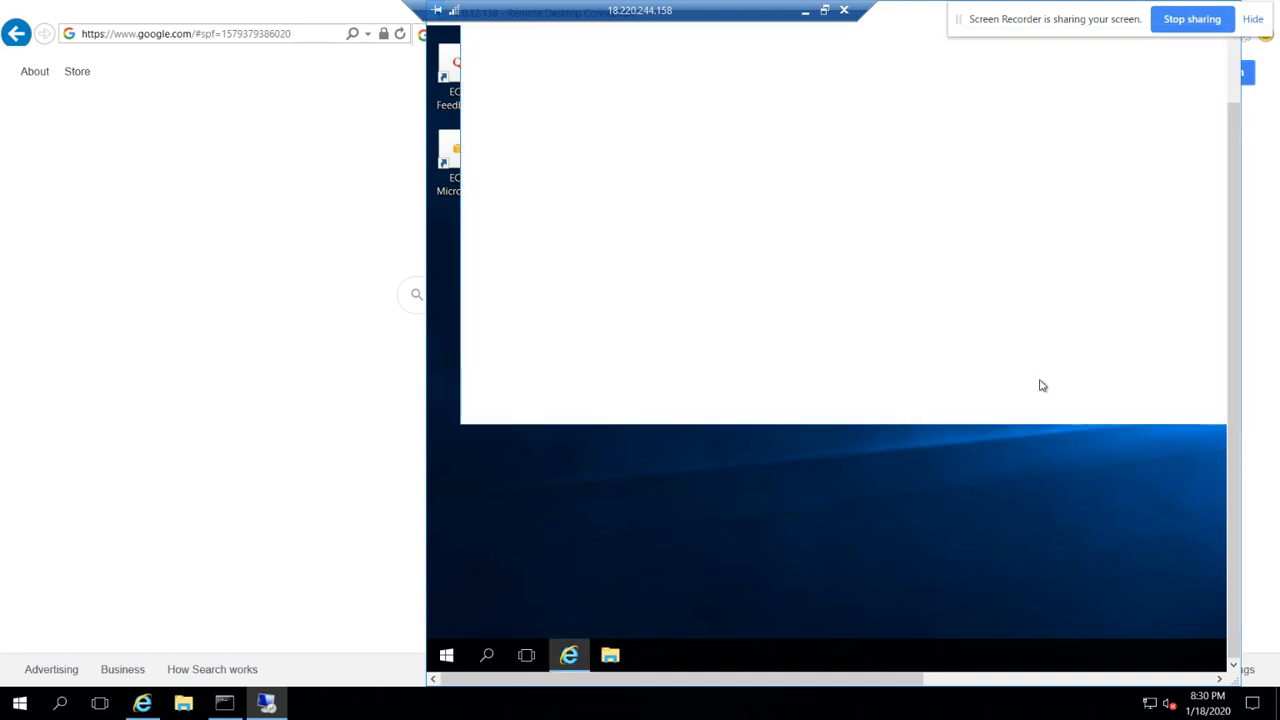
pyautogui.moveTo(1238, 290); pyautogui.dragTo(1237, 228)
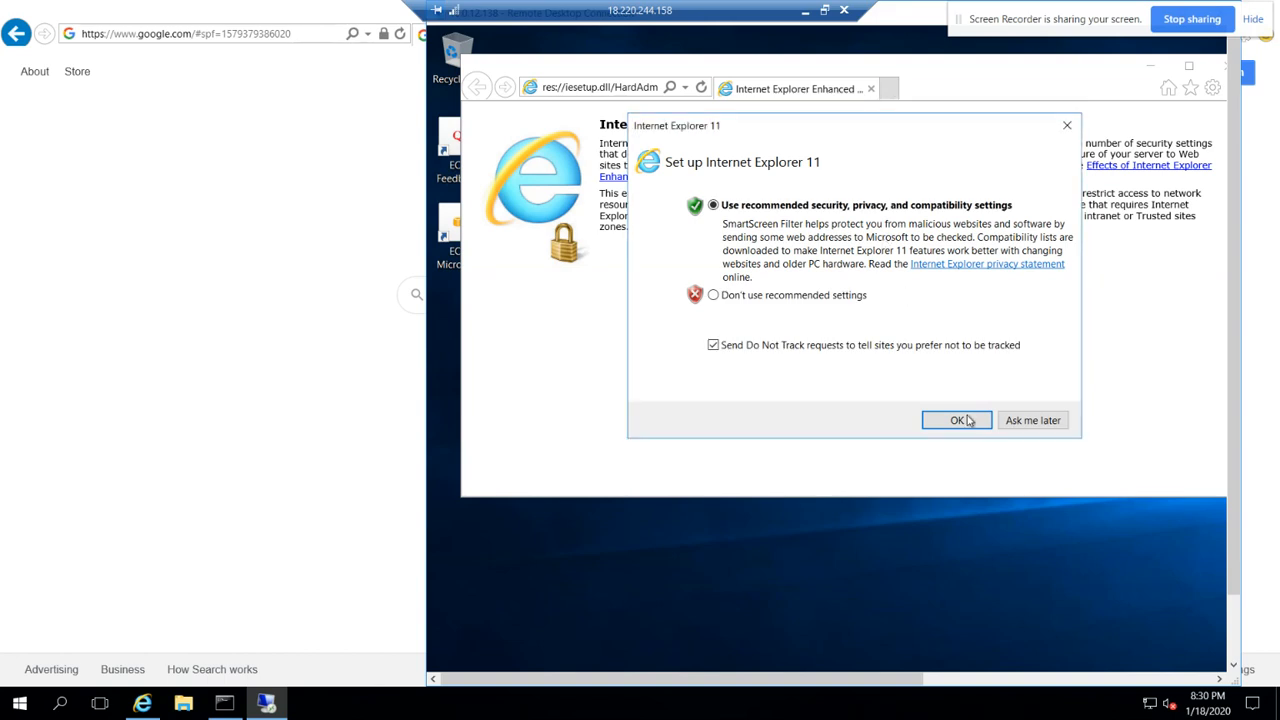
pyautogui.click(948, 412)
pyautogui.click(630, 87)
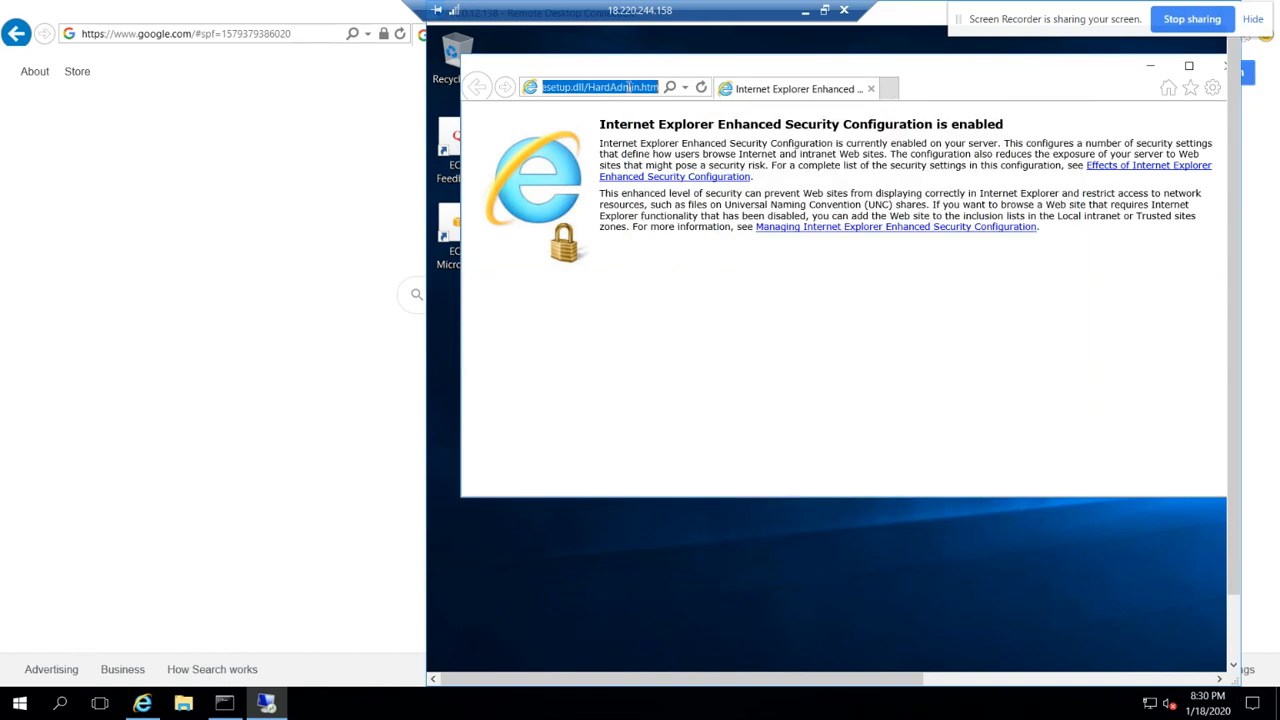
pyautogui.write('google.com')
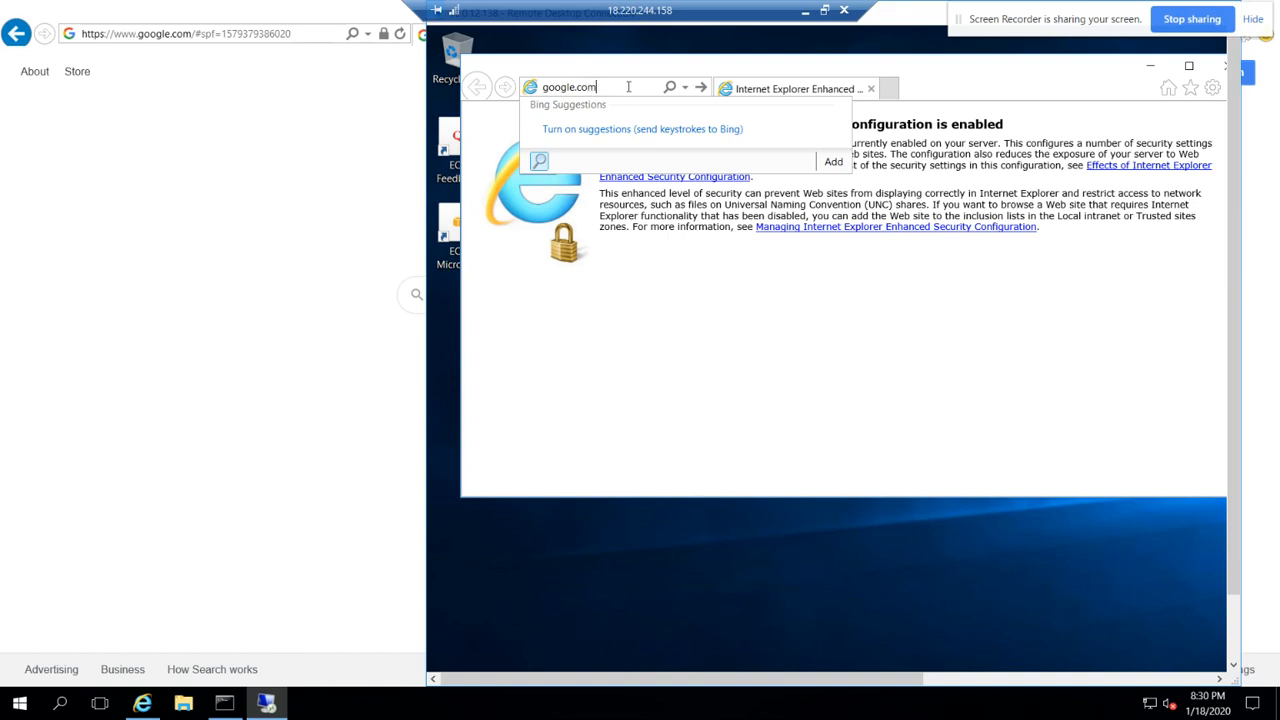
pyautogui.press('Return')
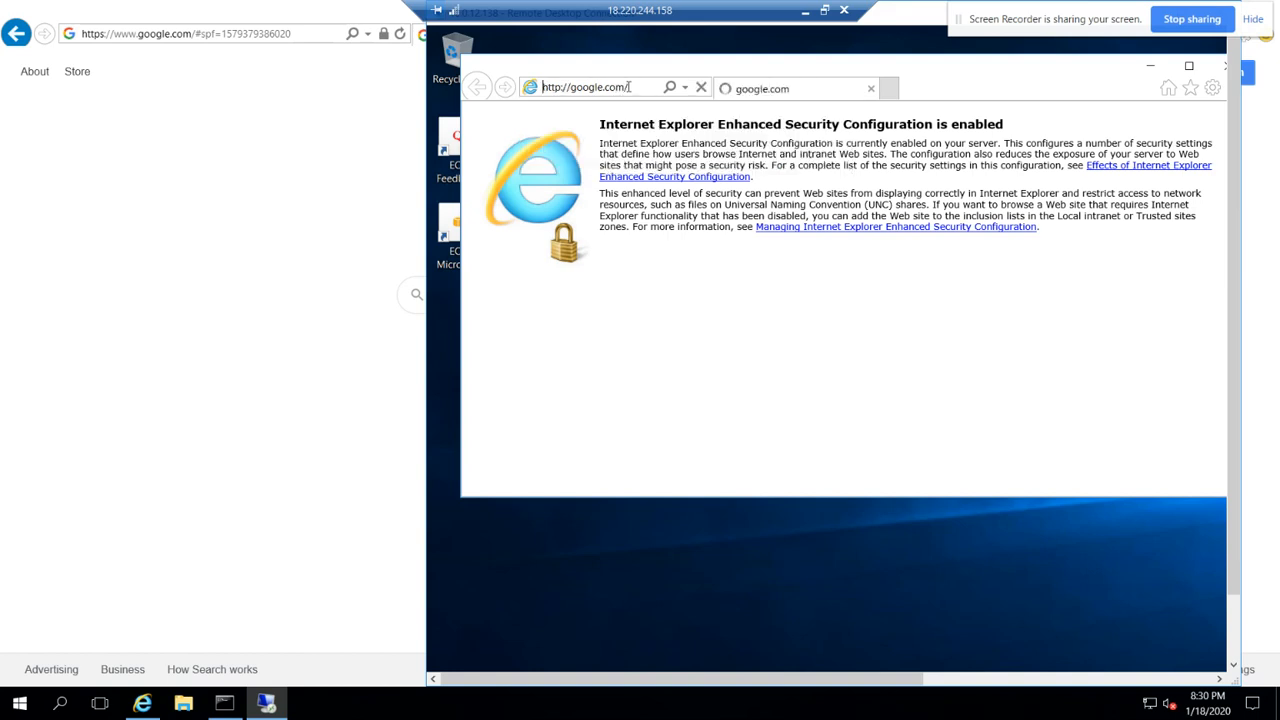